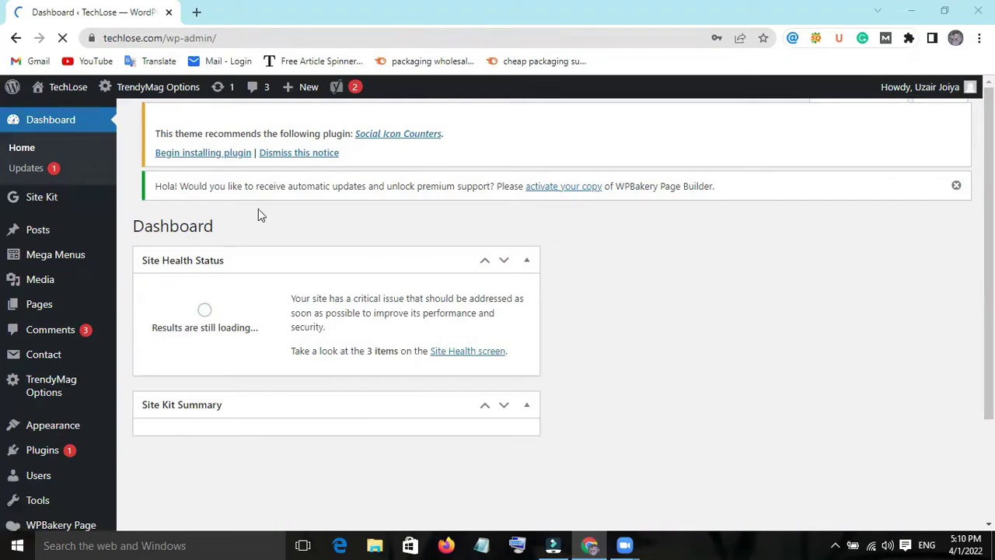
# Mark all three pending comments as spam, leaving 0 pending and 3 under Spam.
pyautogui.click(232, 155)
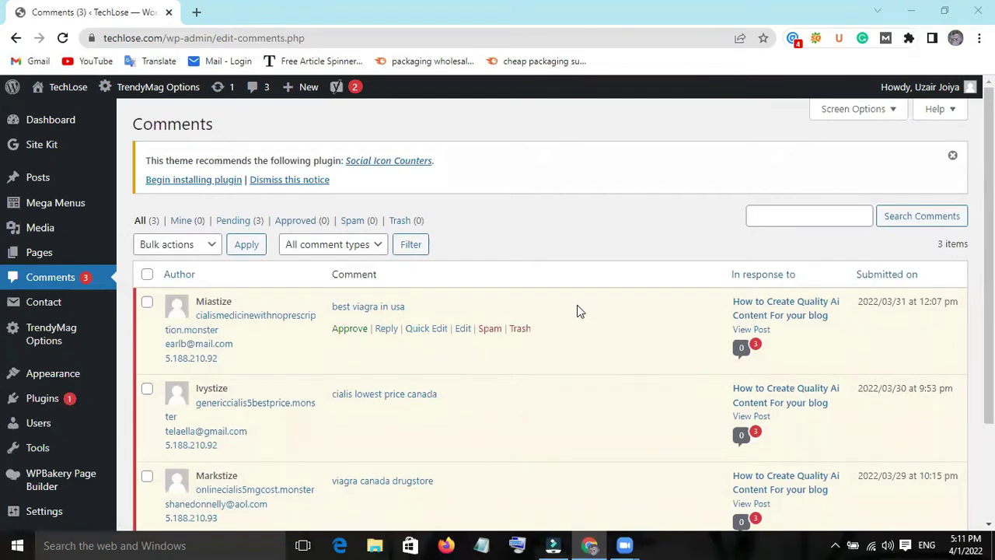
pyautogui.scroll(-1, 498, 309)
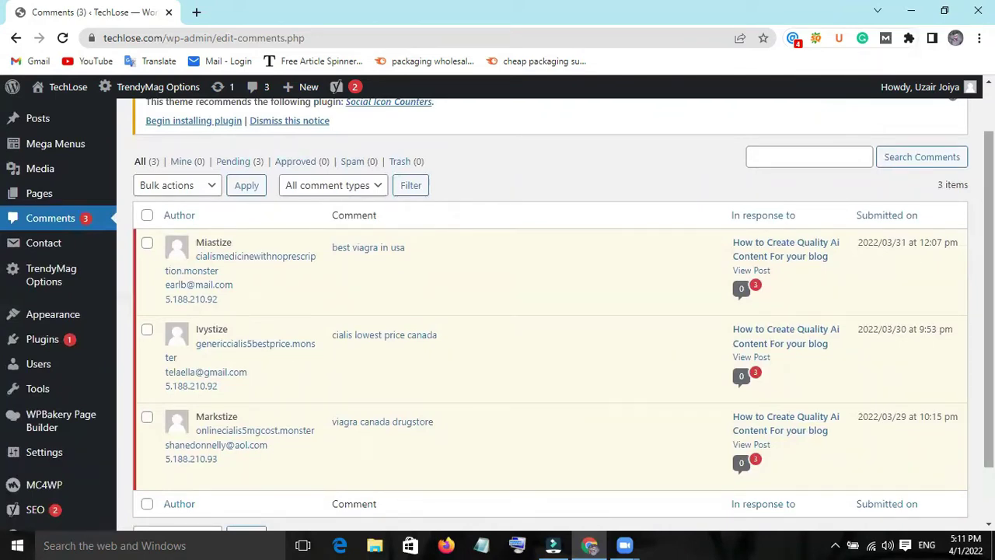
pyautogui.click(493, 270)
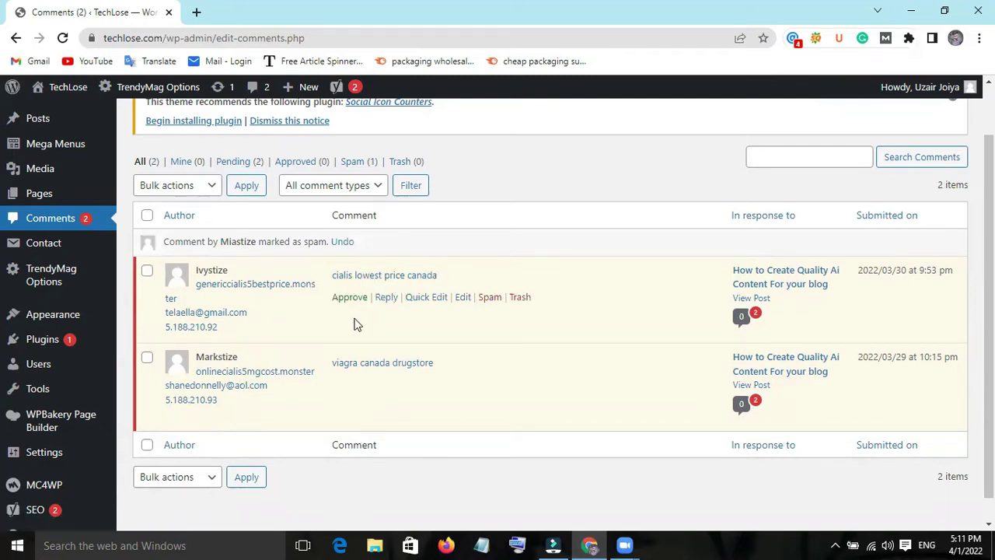
pyautogui.click(490, 298)
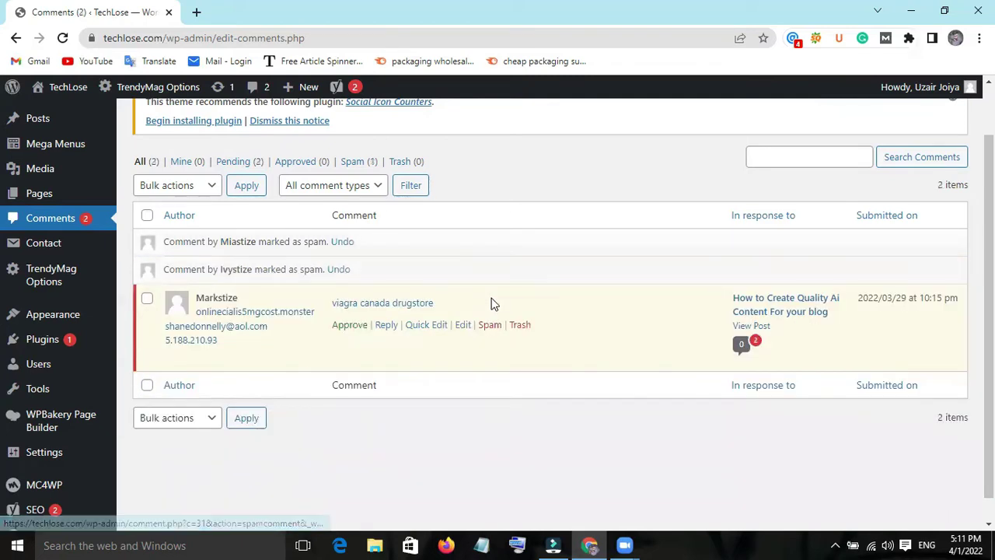
pyautogui.click(490, 325)
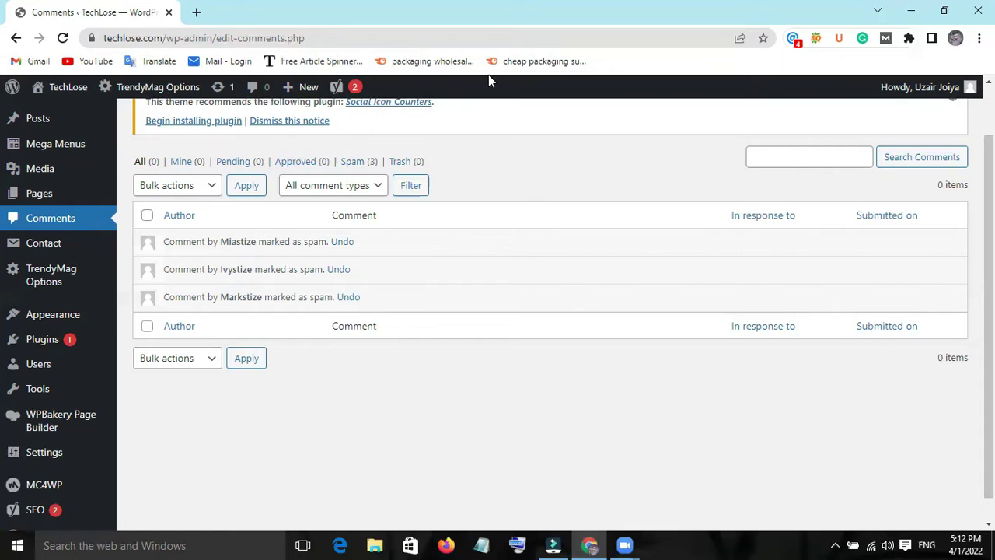
pyautogui.scroll(-2, 87, 336)
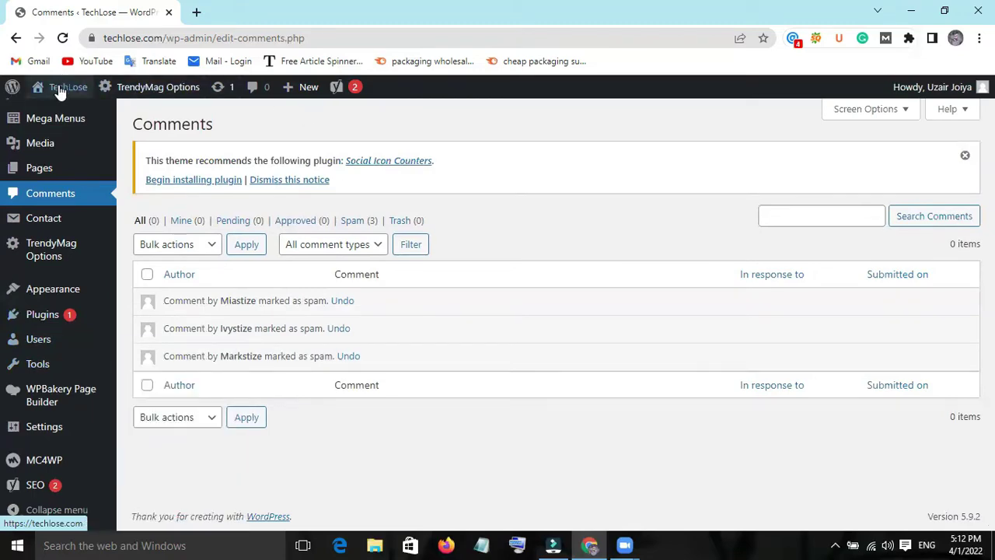
# Open the TechLose live site in a new browser tab and look over the homepage.
pyautogui.moveTo(60, 91)
pyautogui.rightClick(46, 113)
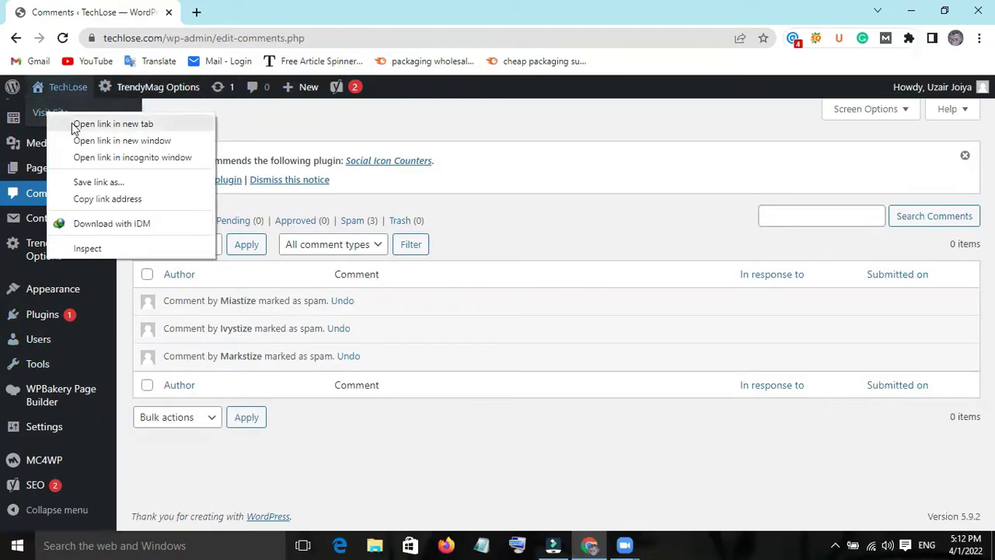
pyautogui.click(75, 124)
pyautogui.hotkey('ctrl', 'Tab')
pyautogui.scroll(-1, 429, 374)
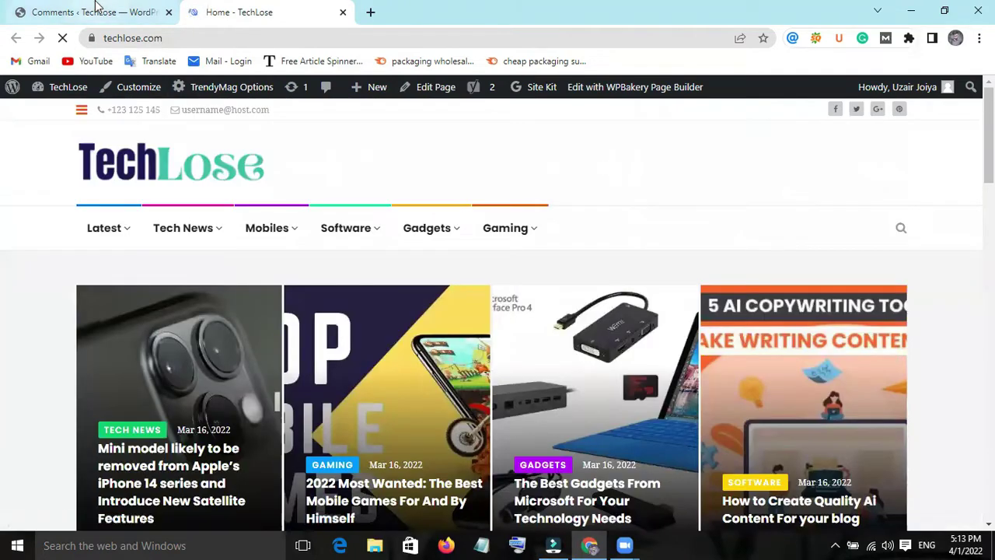
# Back in the admin tab, go to TrendyMag Options General Settings.
pyautogui.click(93, 11)
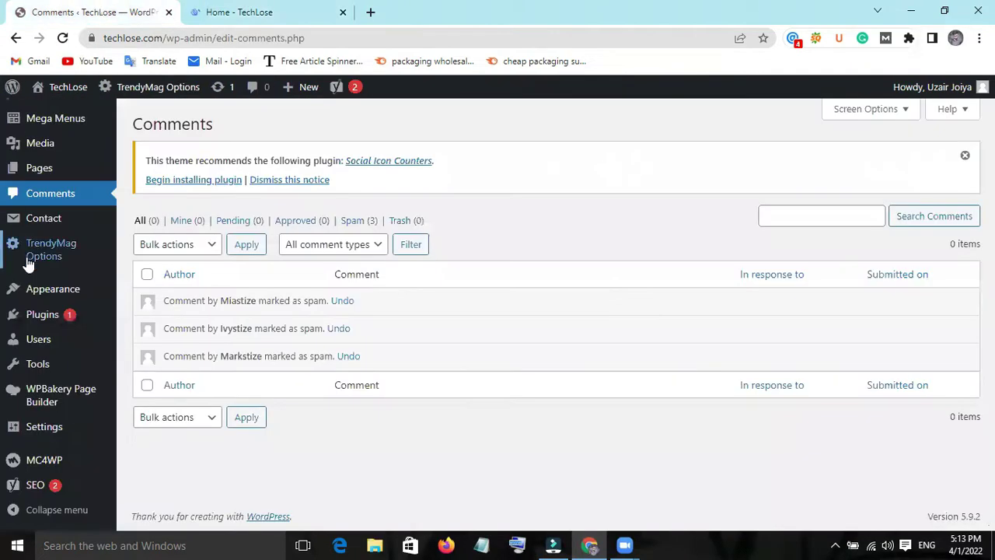
pyautogui.moveTo(28, 265)
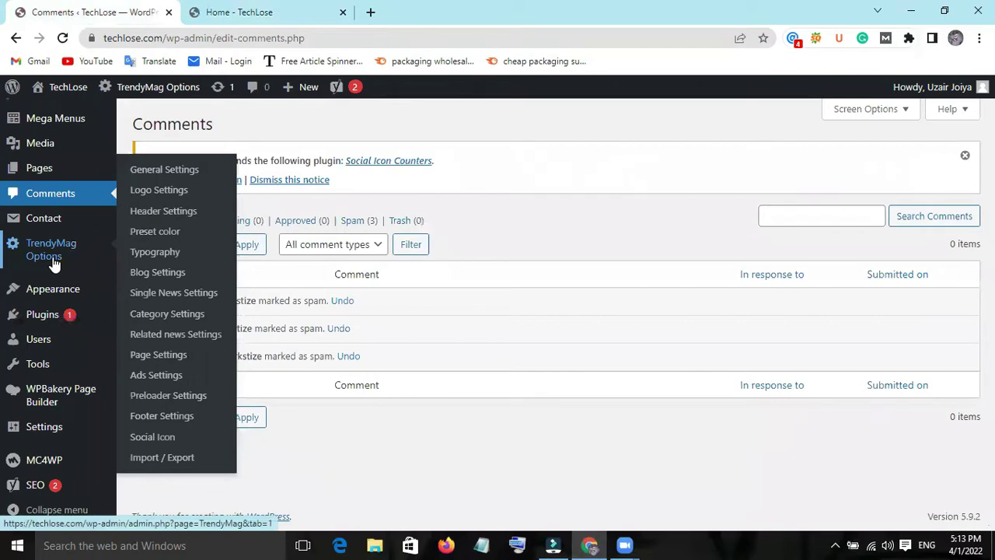
pyautogui.click(55, 264)
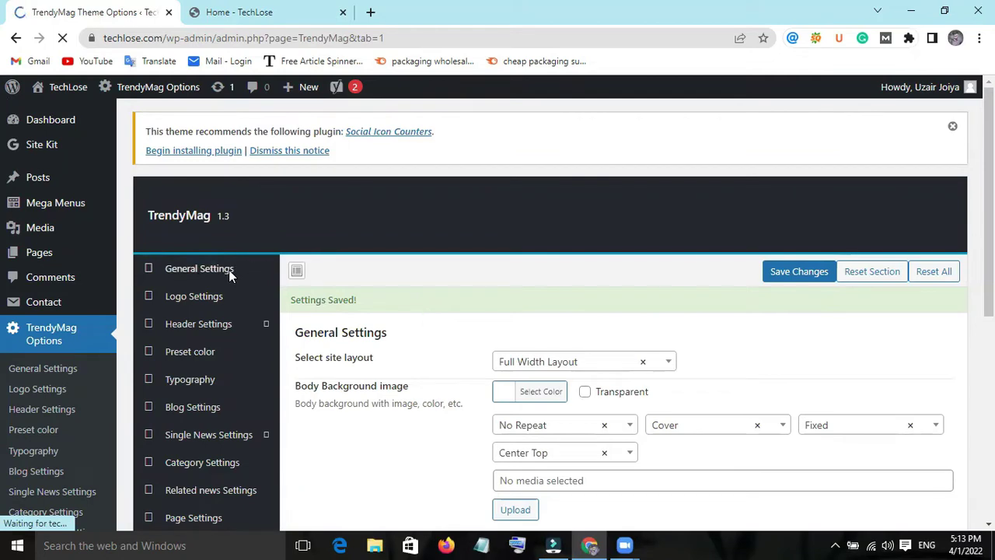
# Review the site layout choices while comparing against the live homepage tab.
pyautogui.scroll(-2, 439, 356)
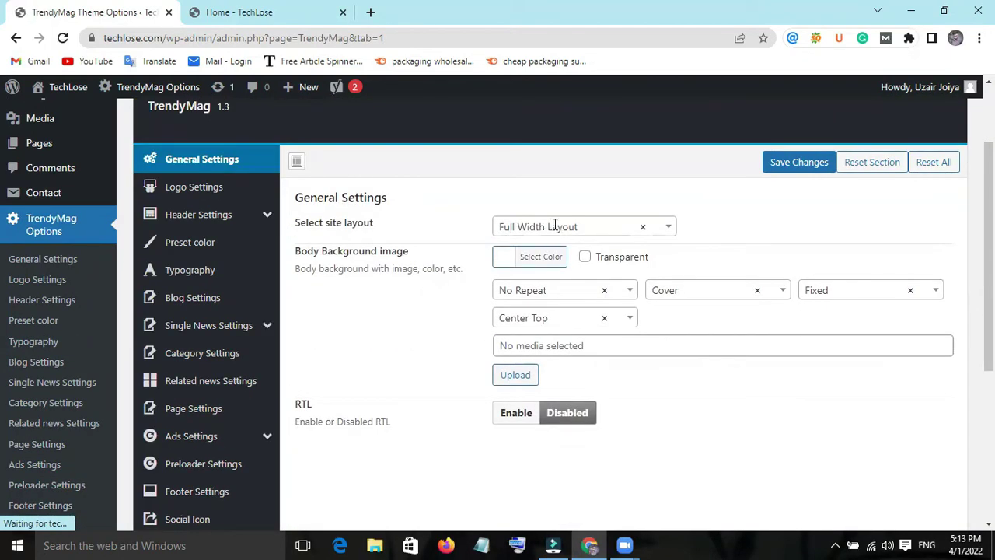
pyautogui.click(555, 225)
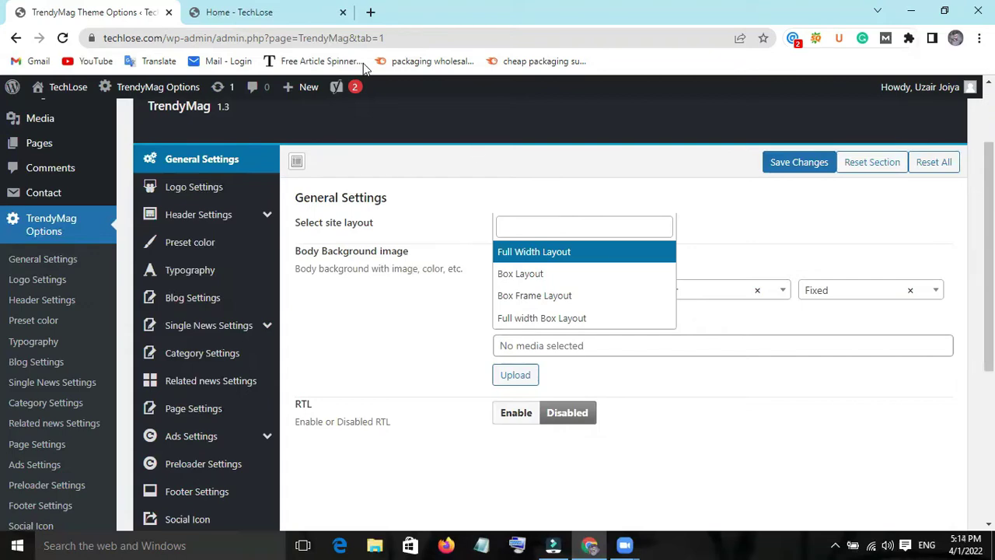
pyautogui.click(241, 11)
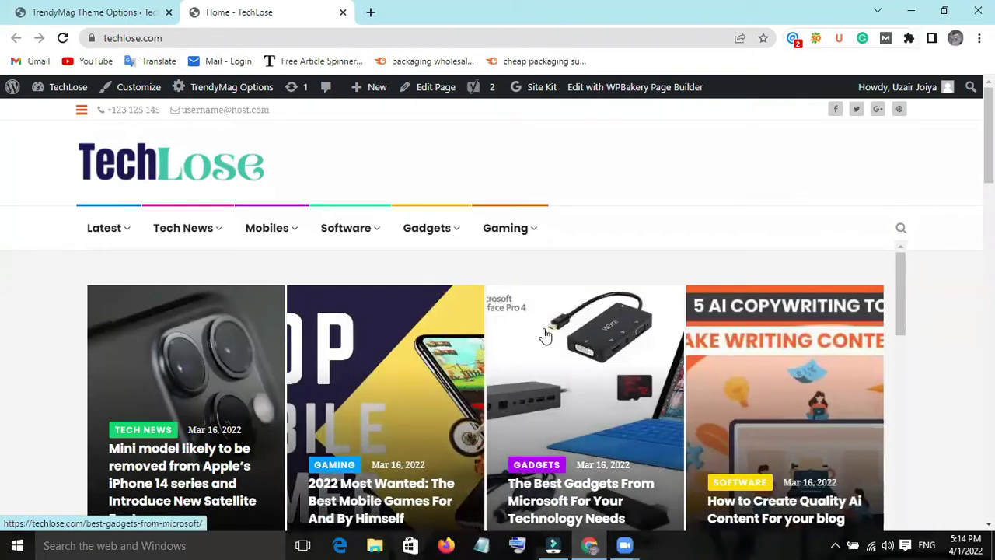
pyautogui.scroll(-2, 545, 333)
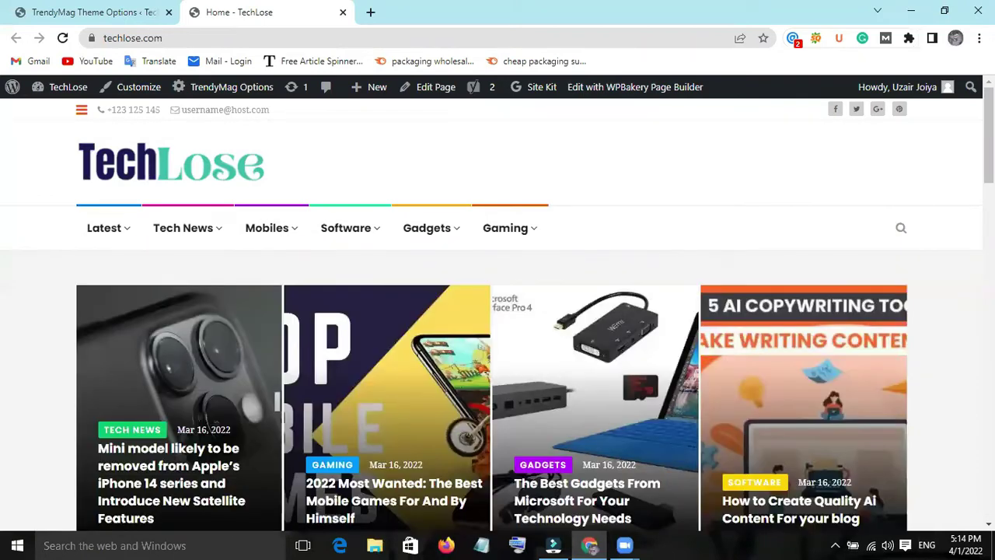
pyautogui.scroll(-1, 884, 339)
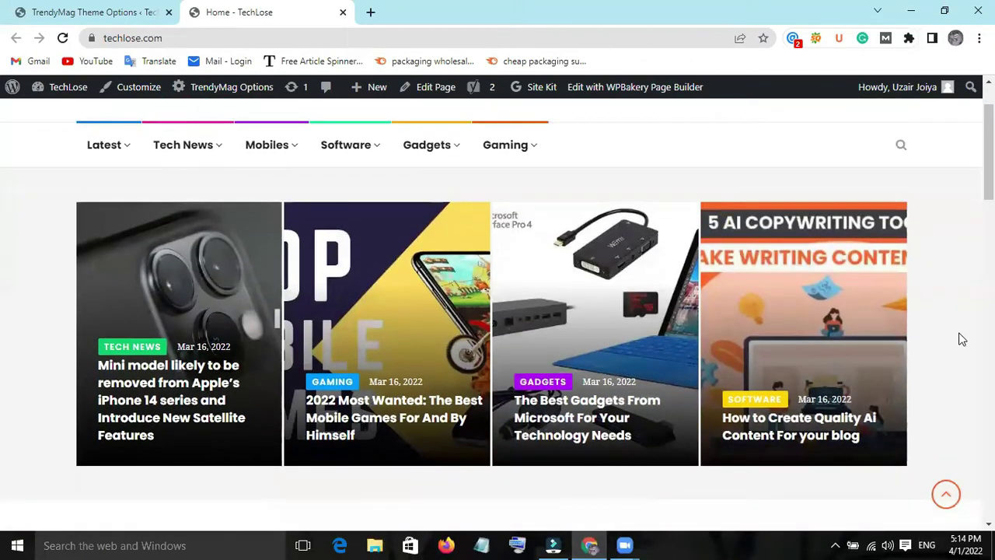
pyautogui.scroll(1, 929, 304)
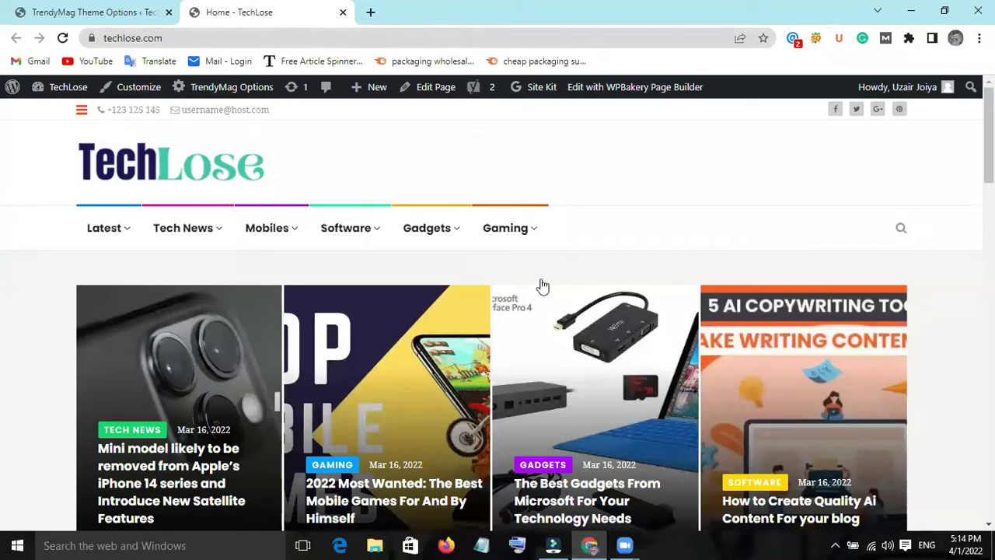
pyautogui.hotkey('ctrl', 'shift', 'Tab')
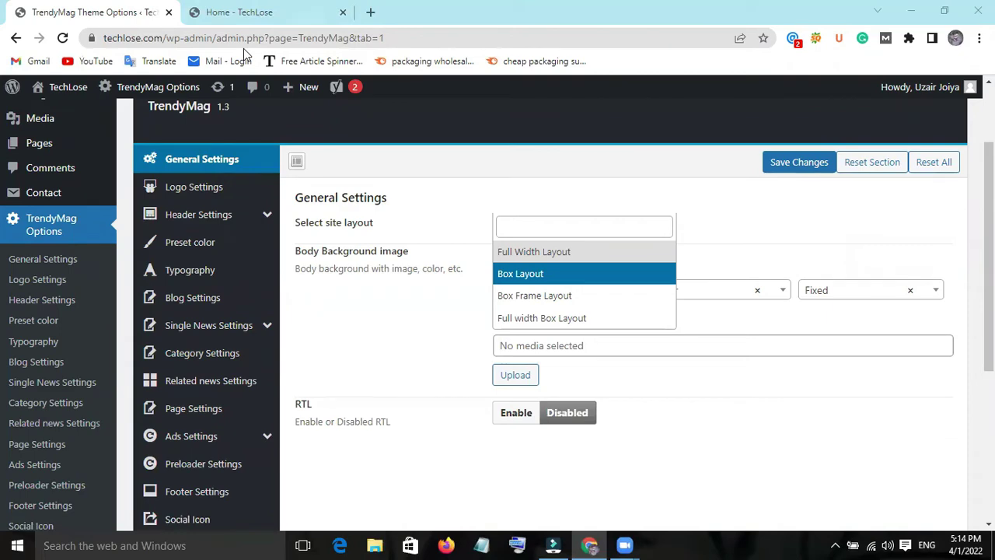
pyautogui.click(243, 12)
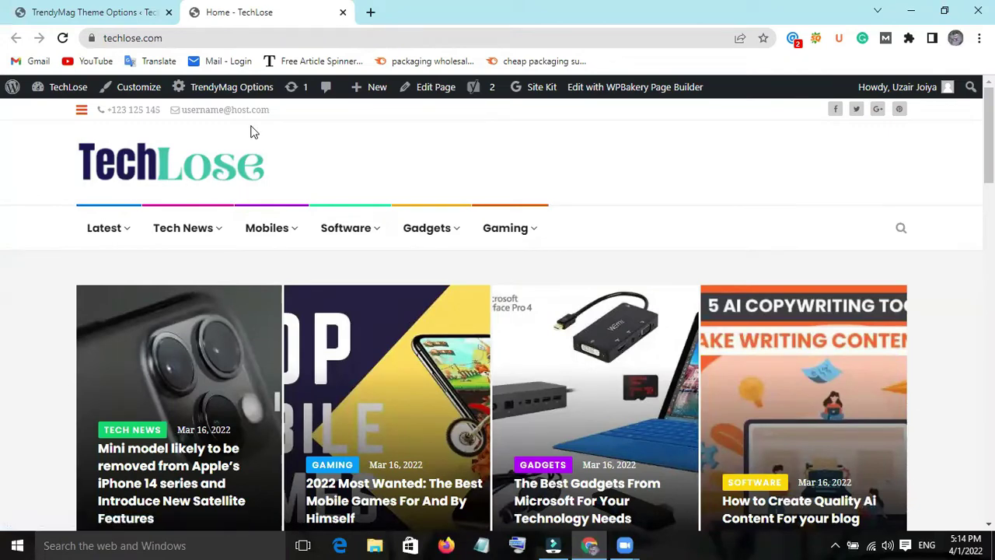
pyautogui.hotkey('ctrl', 'shift', 'Tab')
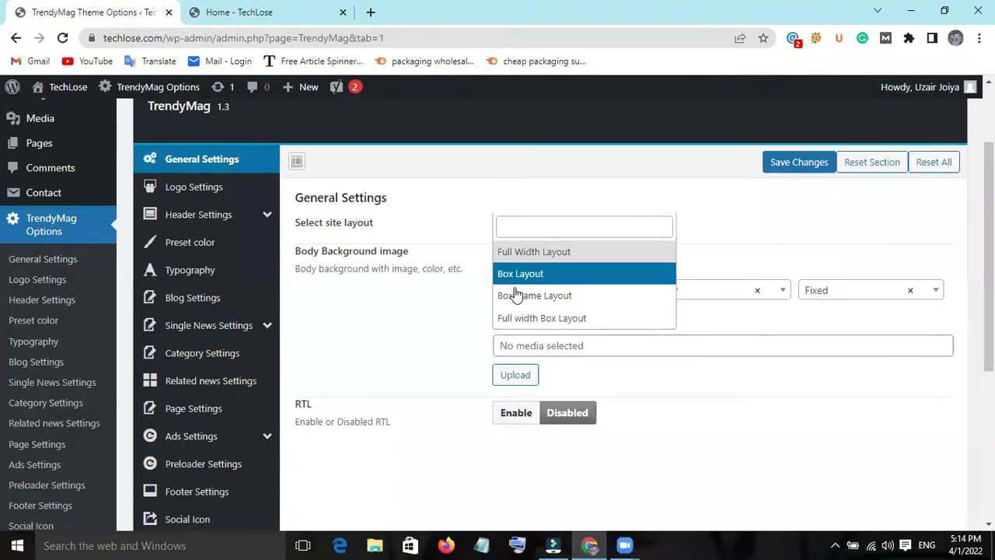
# Select Box Frame Layout, save, and check the homepage with the new layout.
pyautogui.click(521, 300)
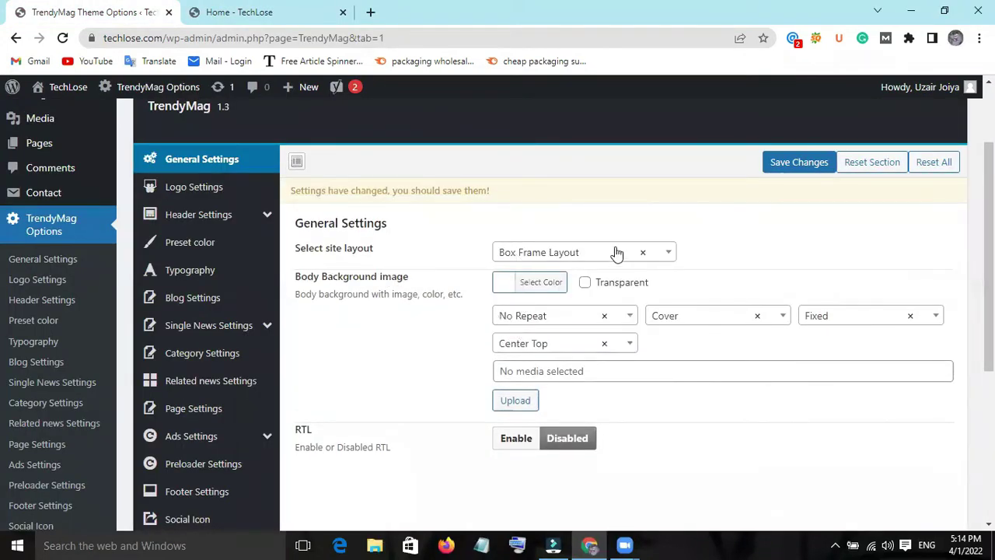
pyautogui.click(796, 175)
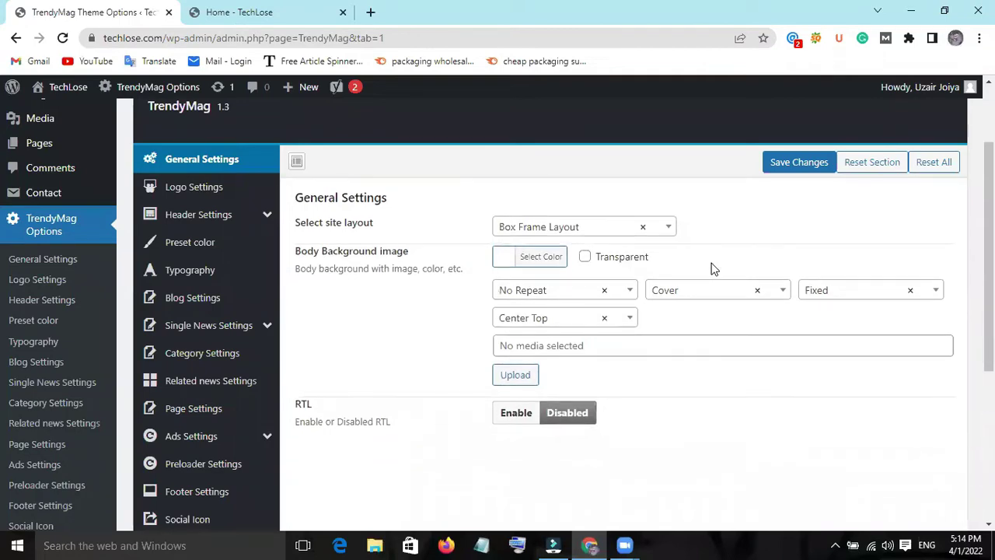
pyautogui.hotkey('ctrl', 'Tab')
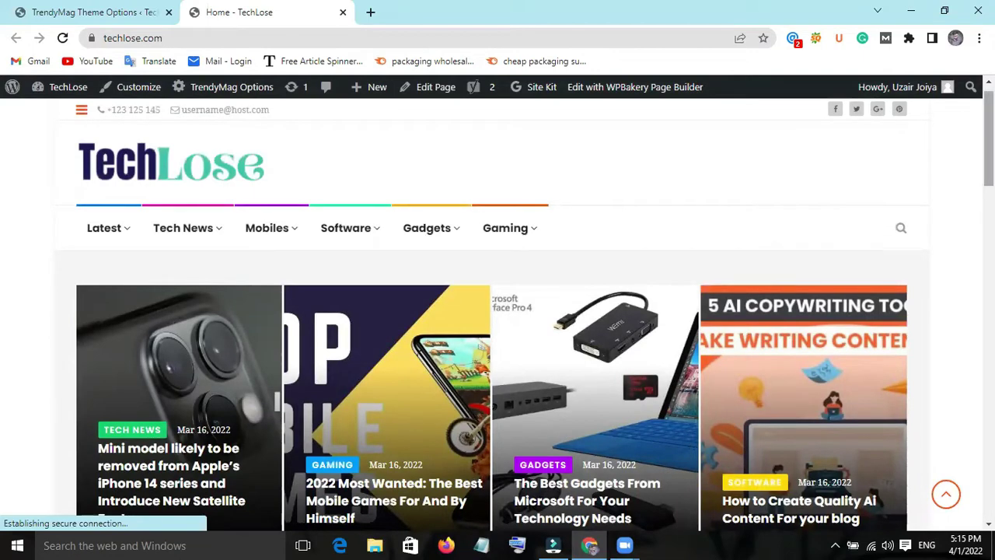
pyautogui.hotkey('ctrl', 'Tab')
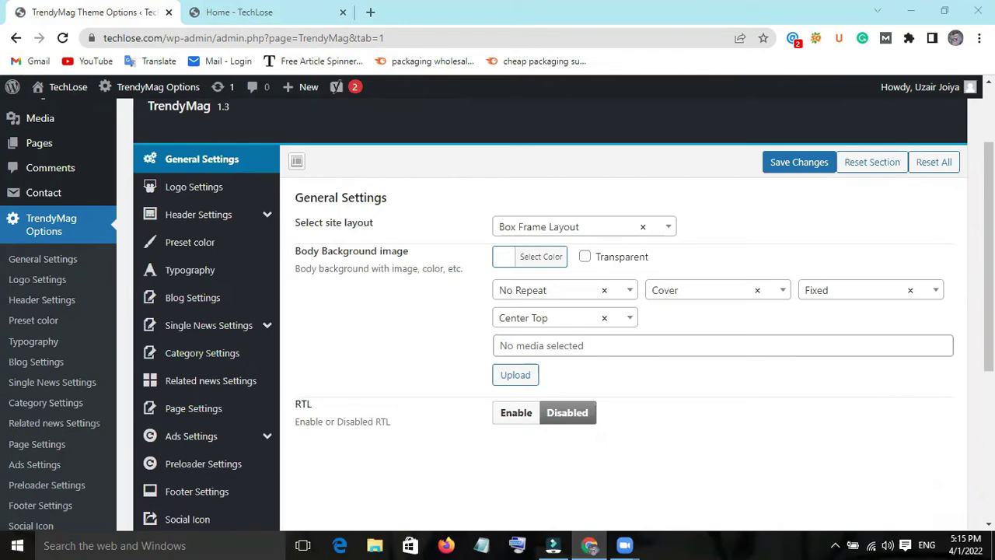
# Enable the right-to-left layout, save, and check its effect on the homepage.
pyautogui.scroll(-1, 498, 311)
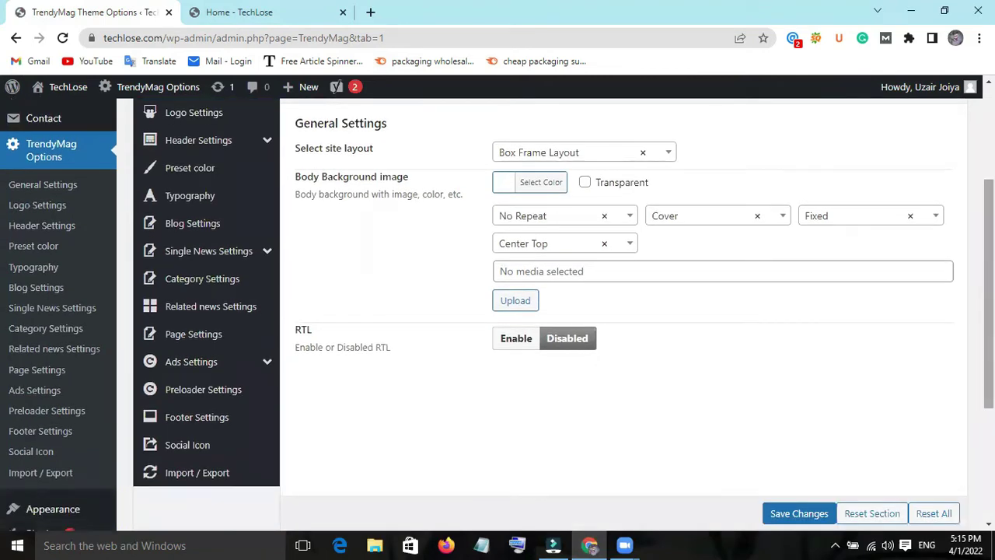
pyautogui.scroll(-1, 829, 288)
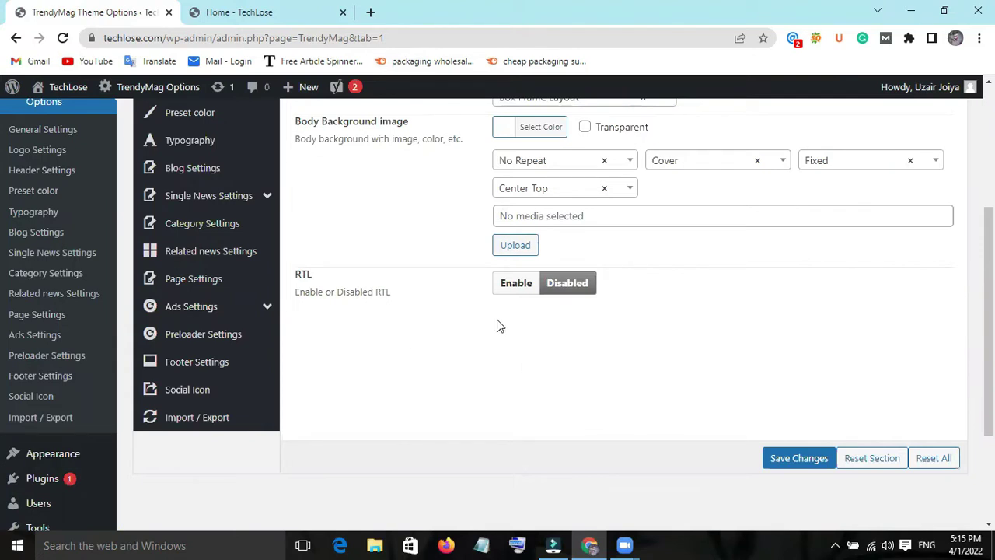
pyautogui.click(506, 285)
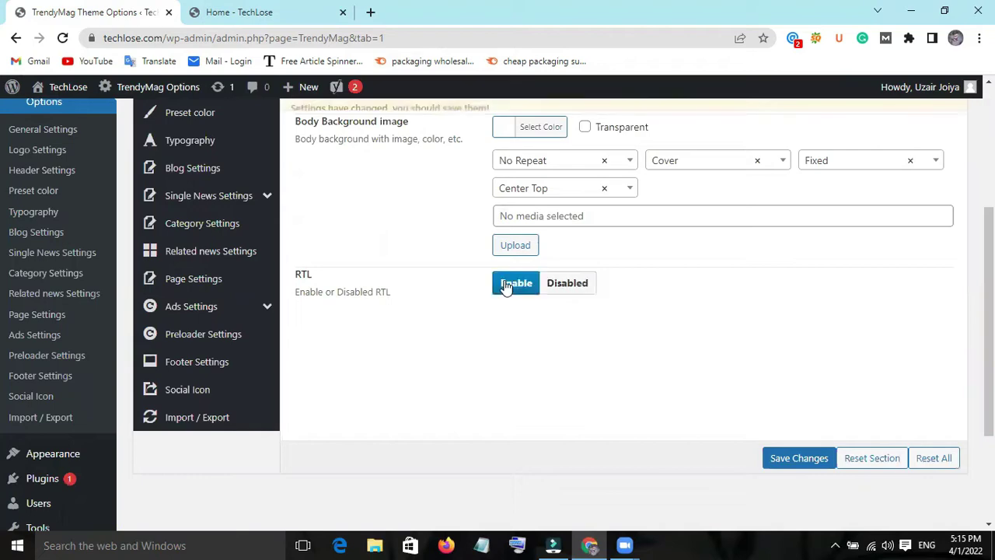
pyautogui.click(779, 469)
pyautogui.click(233, 12)
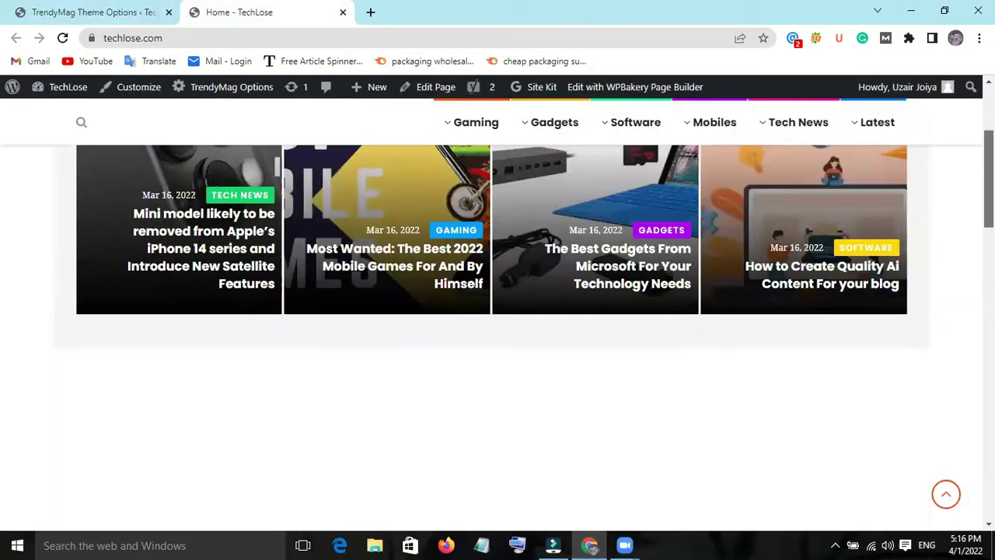
pyautogui.scroll(5, 498, 311)
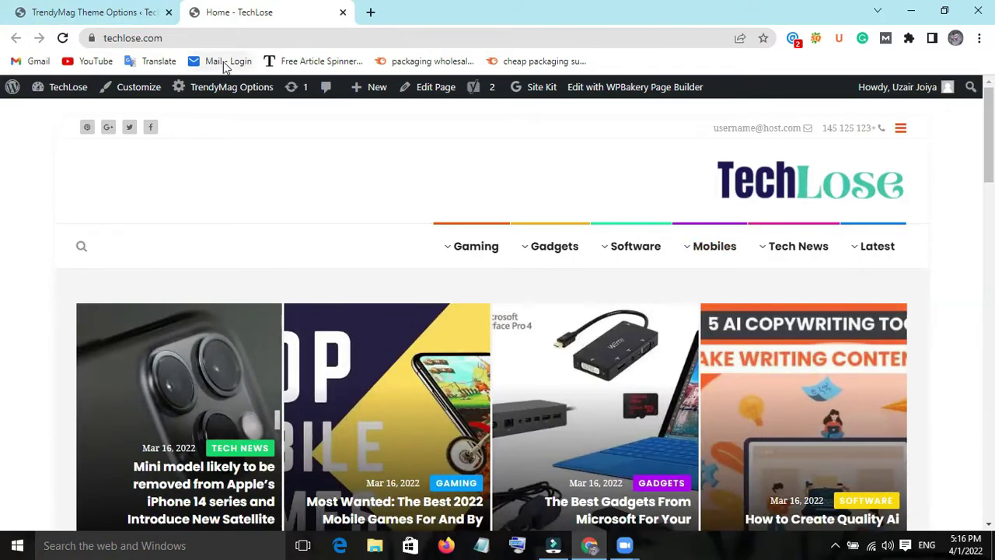
# Set RTL back to Disabled and save the TrendyMag theme options.
pyautogui.click(78, 8)
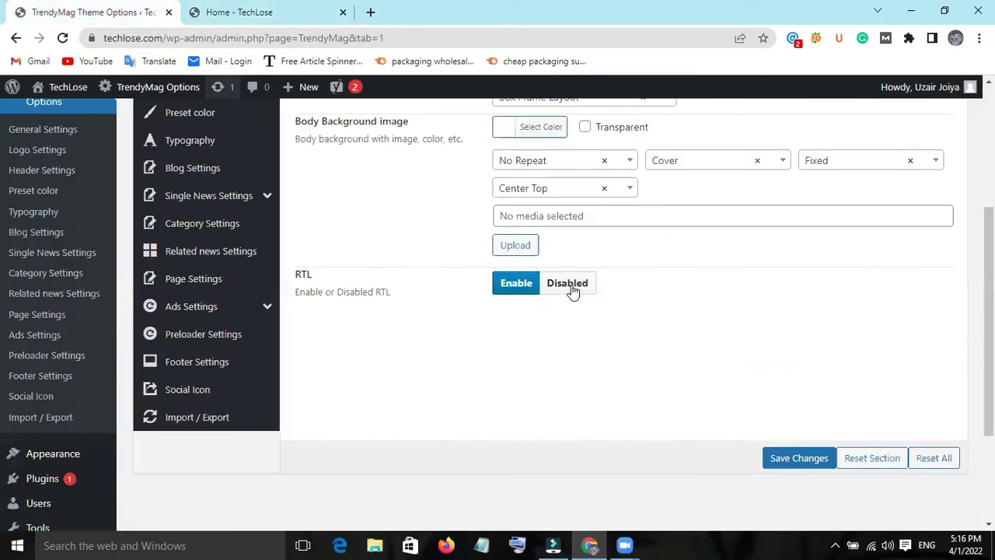
pyautogui.click(578, 285)
pyautogui.click(793, 465)
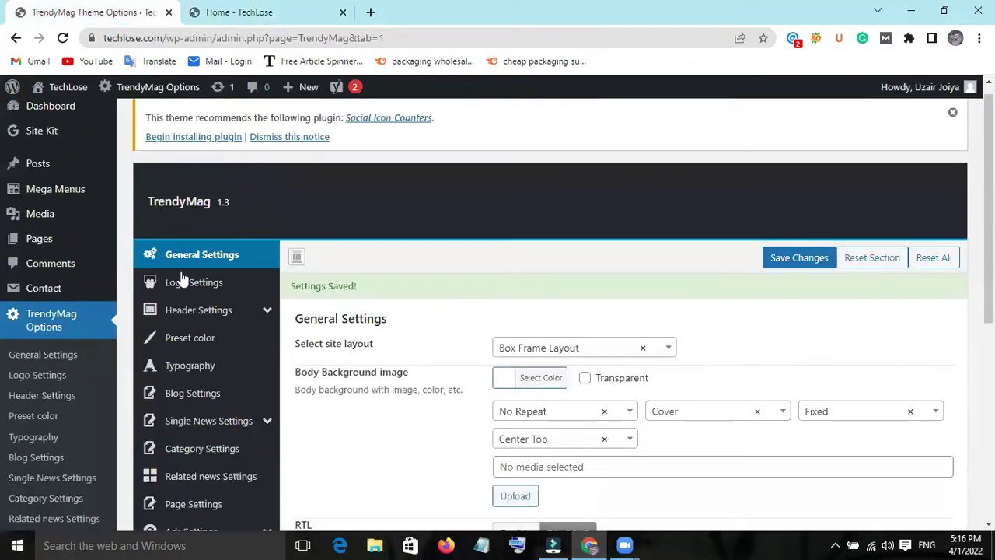
# Open Logo Settings and browse the logo options.
pyautogui.click(223, 303)
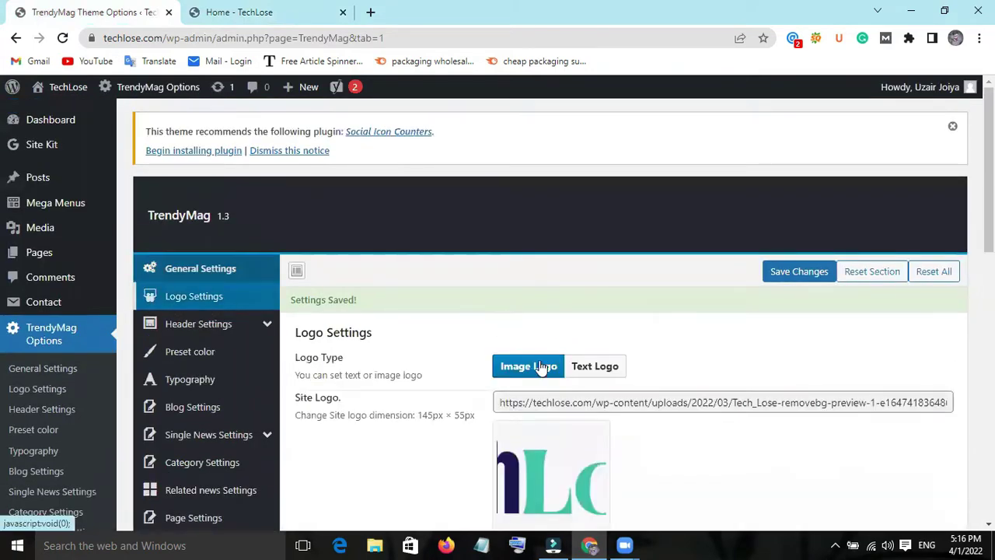
pyautogui.scroll(-2, 624, 337)
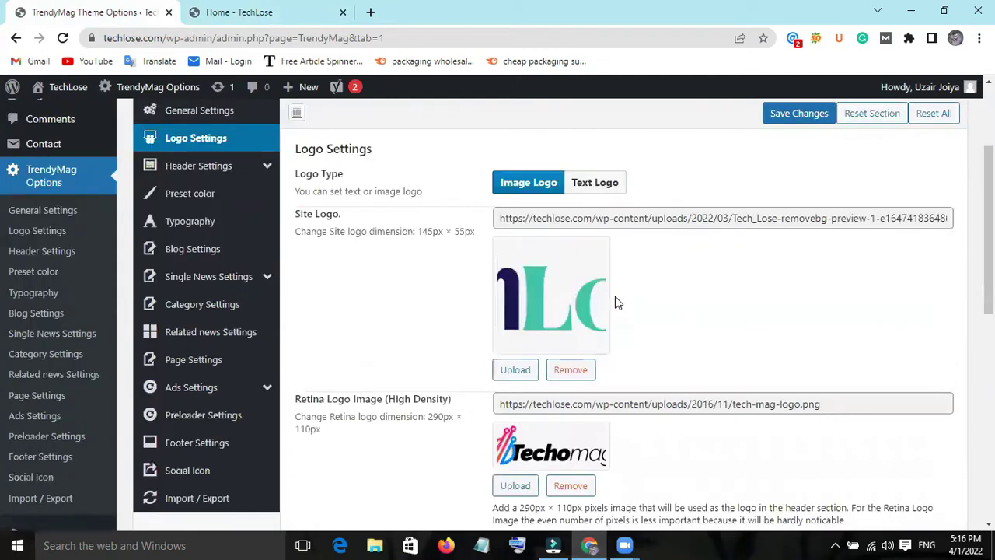
pyautogui.scroll(-1, 566, 283)
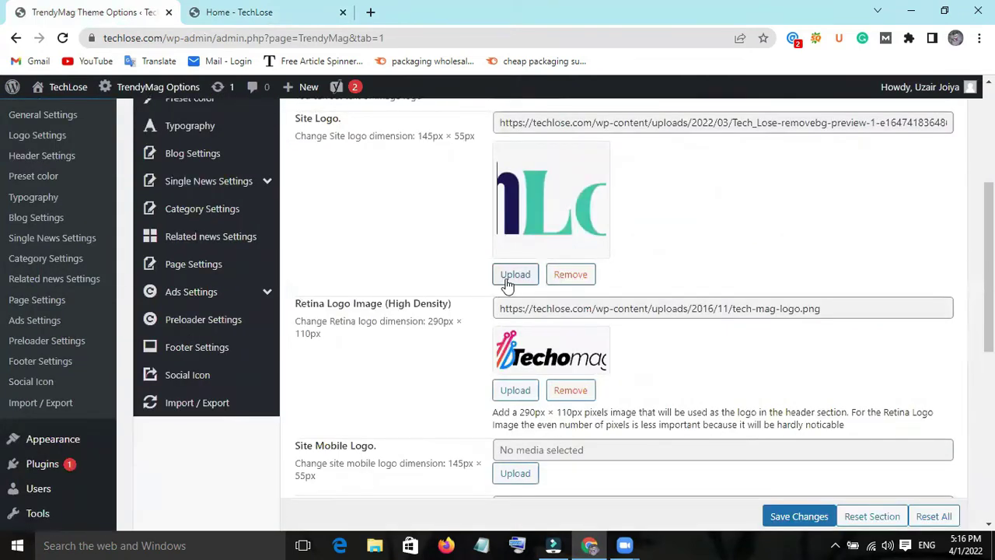
pyautogui.scroll(-1, 579, 293)
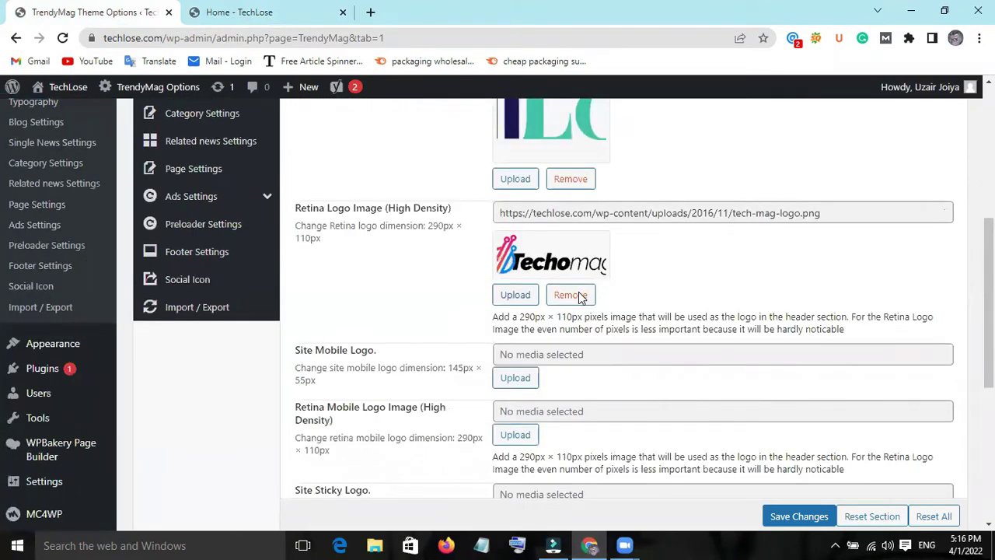
pyautogui.scroll(-1, 580, 296)
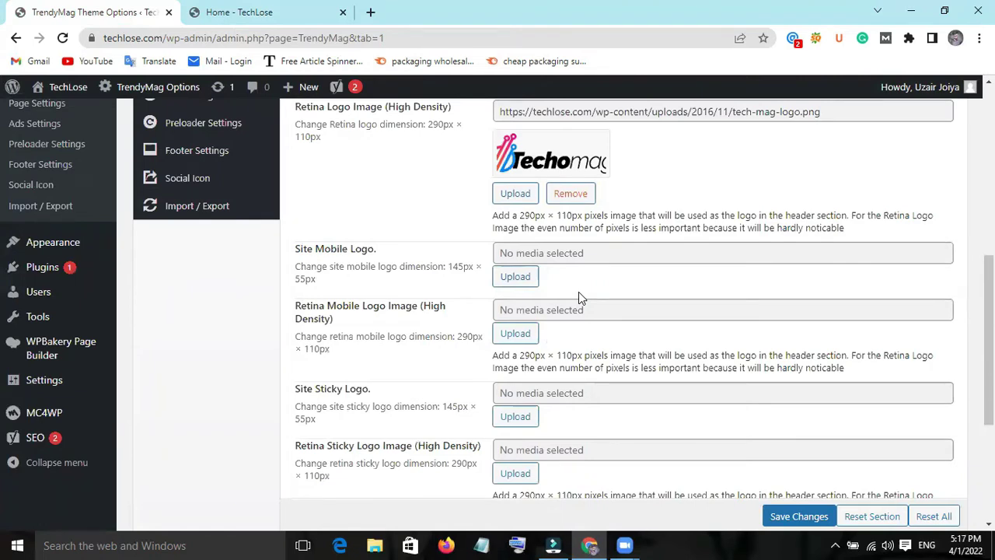
pyautogui.scroll(-3, 622, 287)
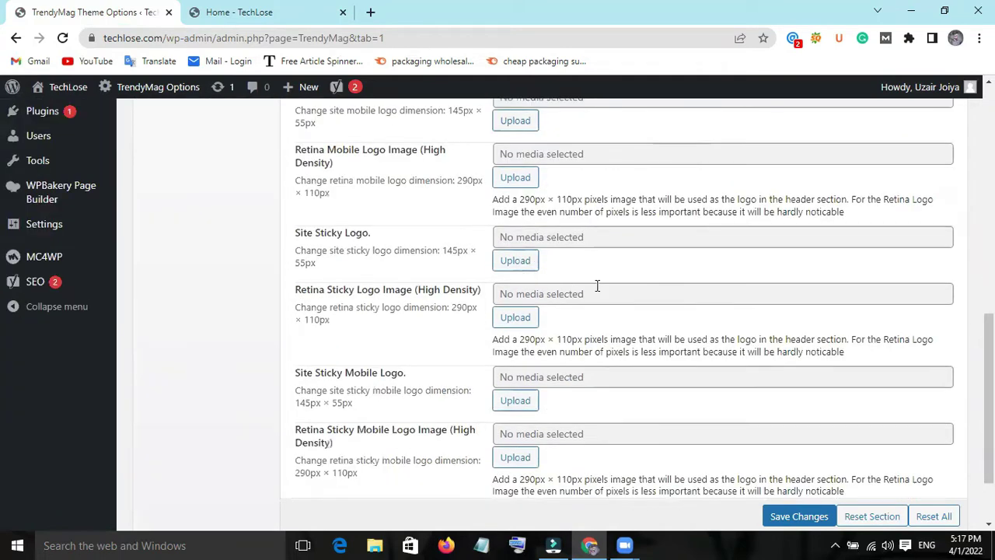
pyautogui.scroll(3, 597, 291)
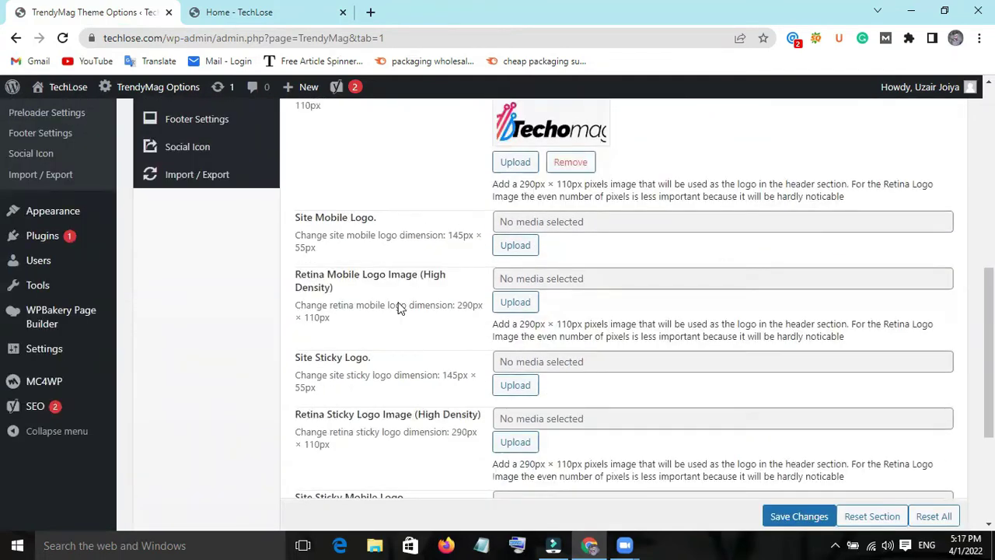
pyautogui.scroll(-3, 455, 385)
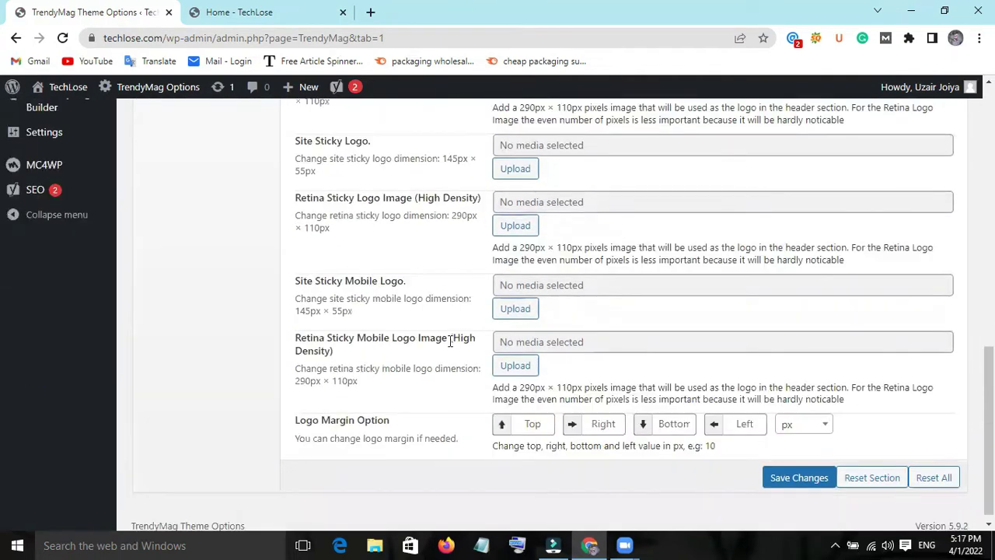
pyautogui.scroll(1, 451, 342)
pyautogui.scroll(2, 666, 223)
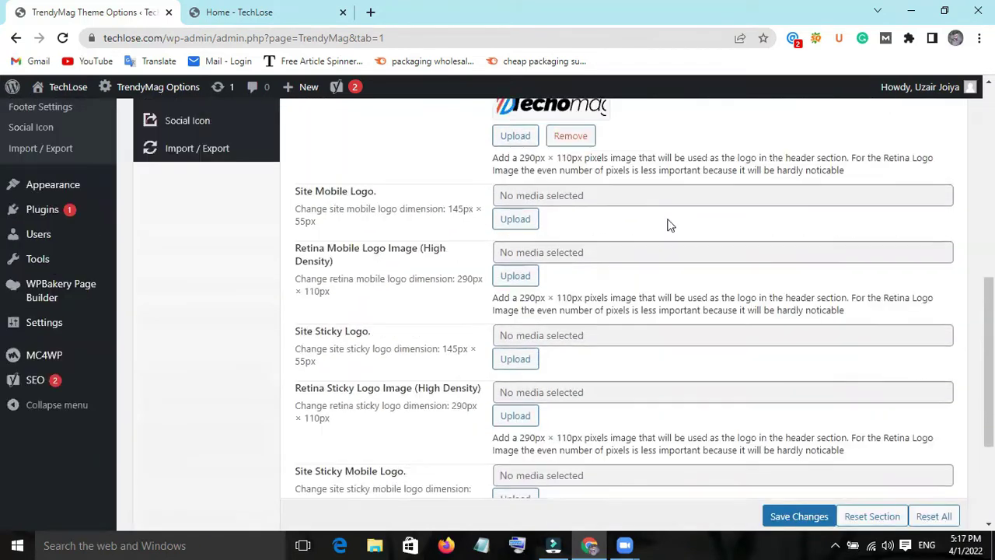
pyautogui.scroll(1, 533, 223)
pyautogui.scroll(1, 533, 223)
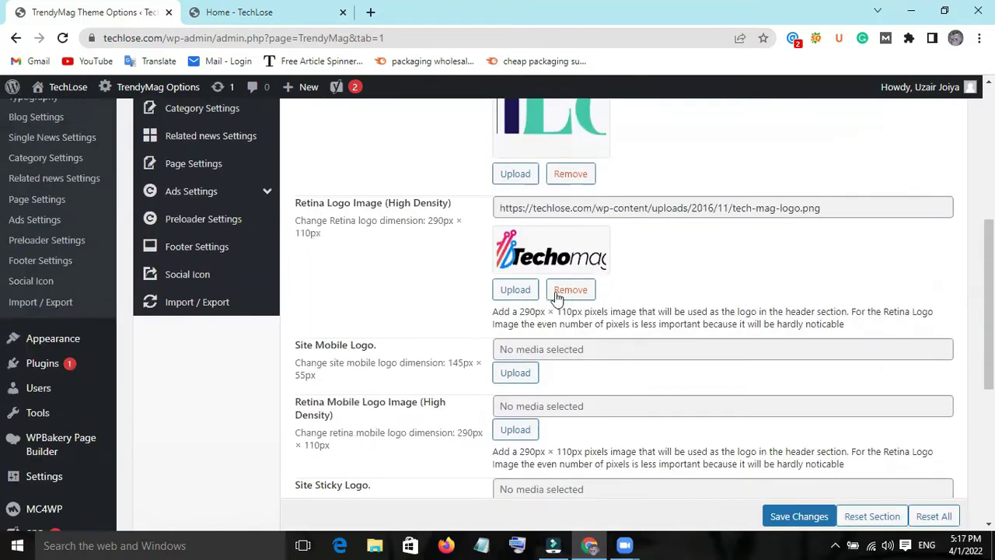
# Remove the Retina Logo Image so it reads No media selected.
pyautogui.click(564, 291)
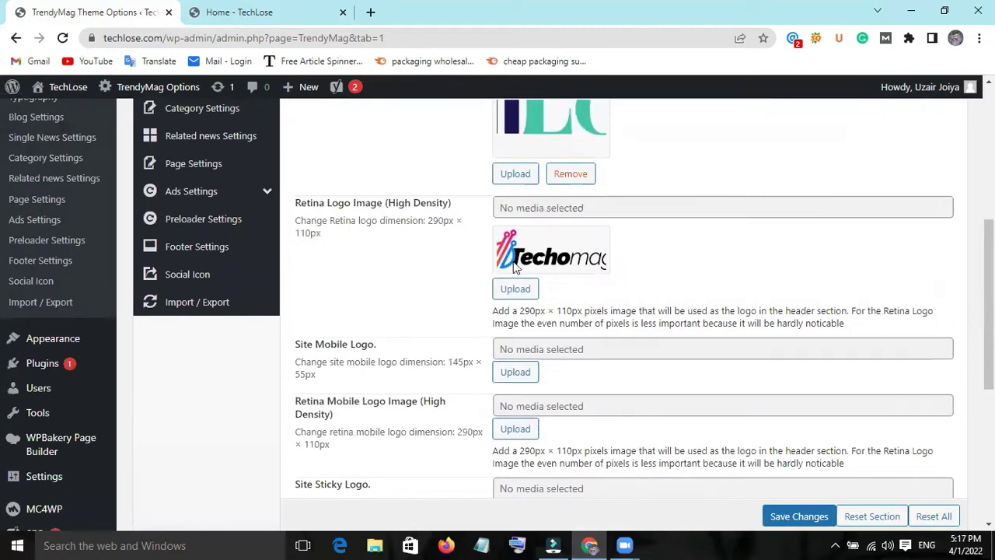
pyautogui.click(496, 208)
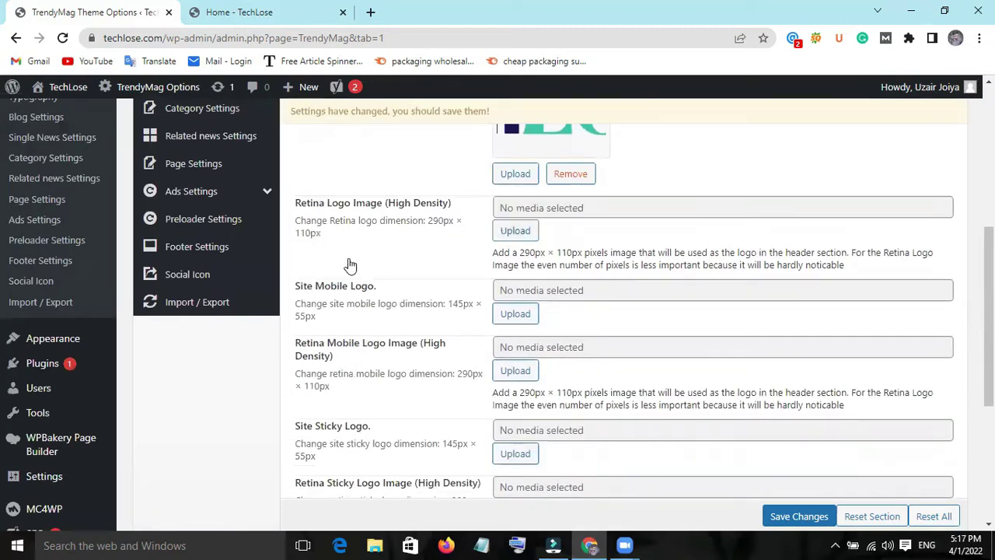
pyautogui.scroll(-2, 509, 410)
pyautogui.scroll(1, 508, 410)
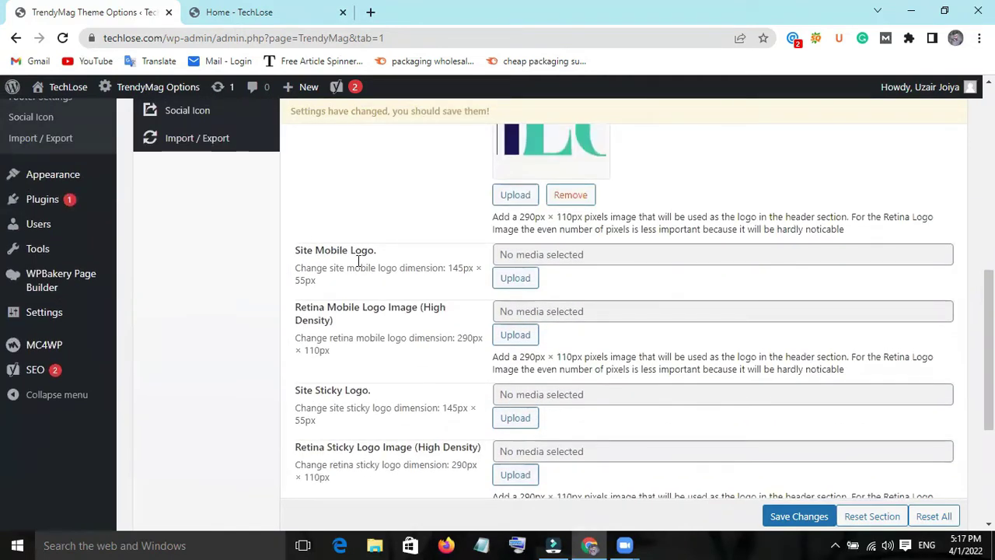
pyautogui.scroll(-1, 361, 264)
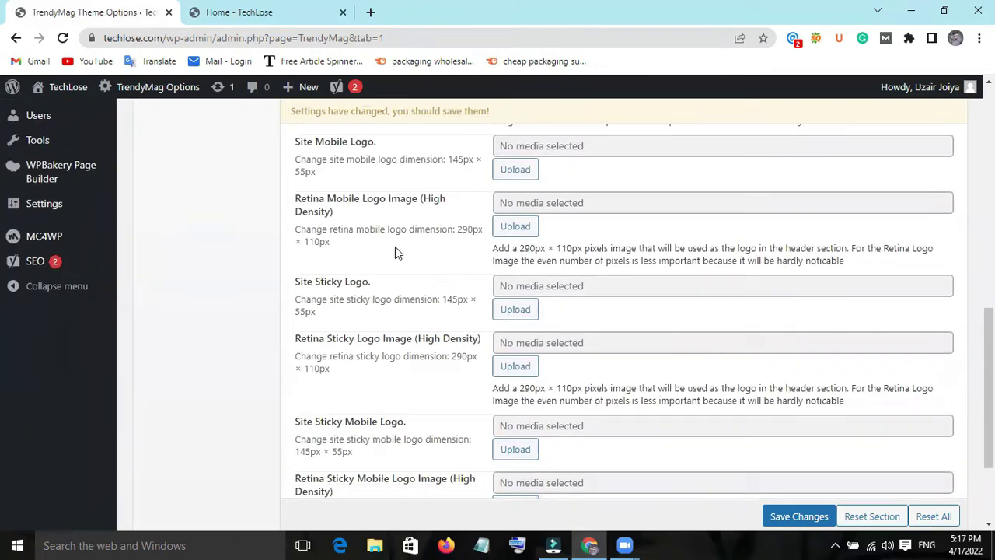
pyautogui.scroll(-2, 395, 247)
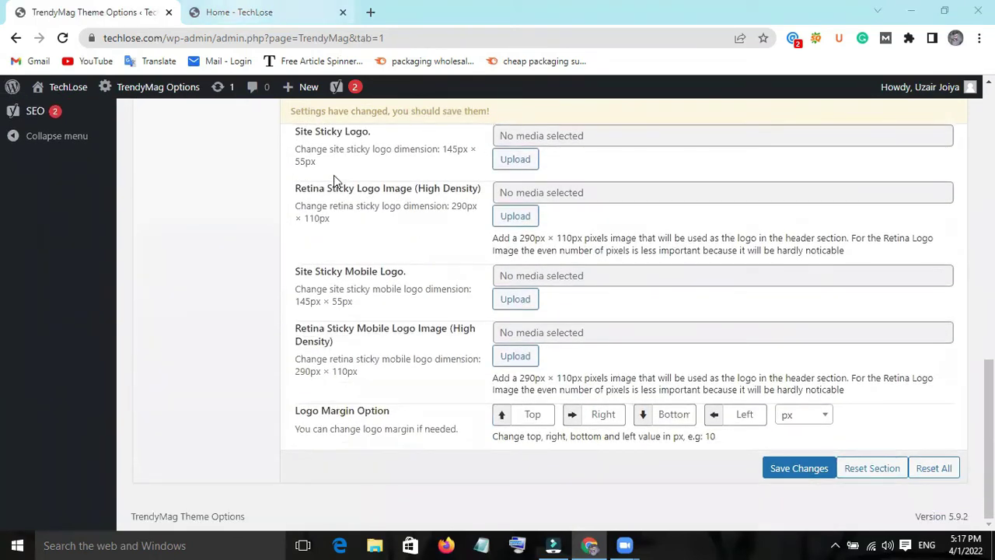
# Preview the TechLose homepage, then return to the TrendyMag theme options.
pyautogui.click(241, 12)
pyautogui.scroll(-15, 340, 351)
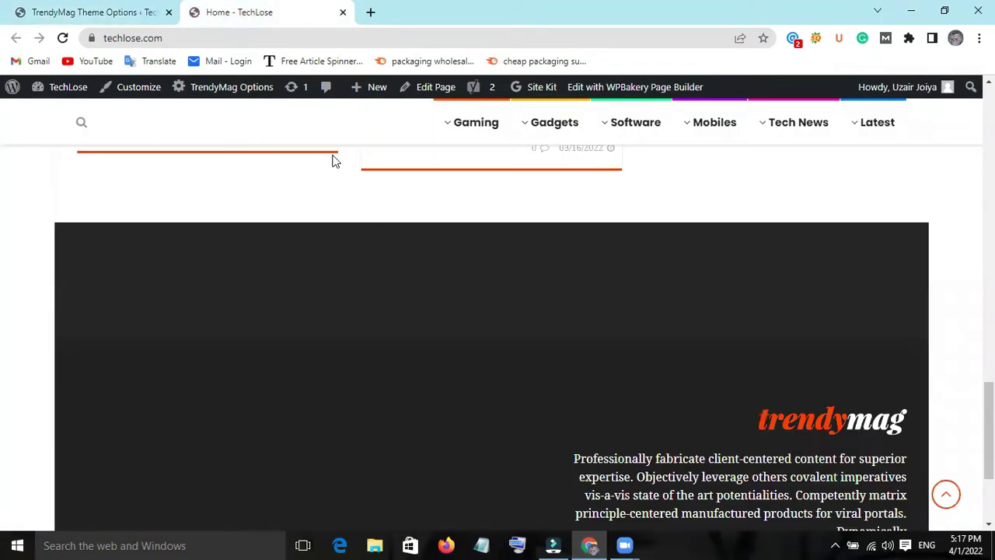
pyautogui.moveTo(501, 133)
pyautogui.click(87, 11)
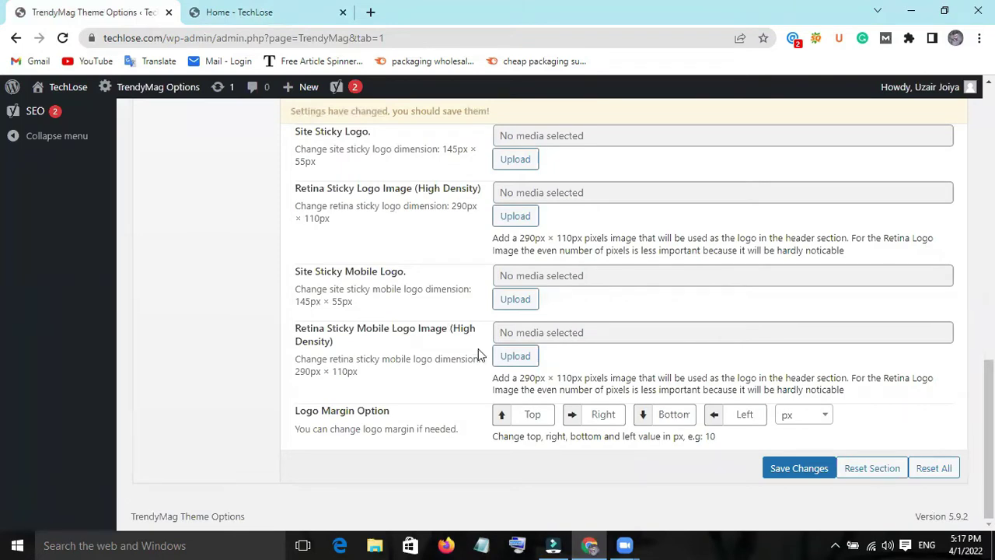
pyautogui.scroll(2, 484, 355)
pyautogui.scroll(8, 483, 358)
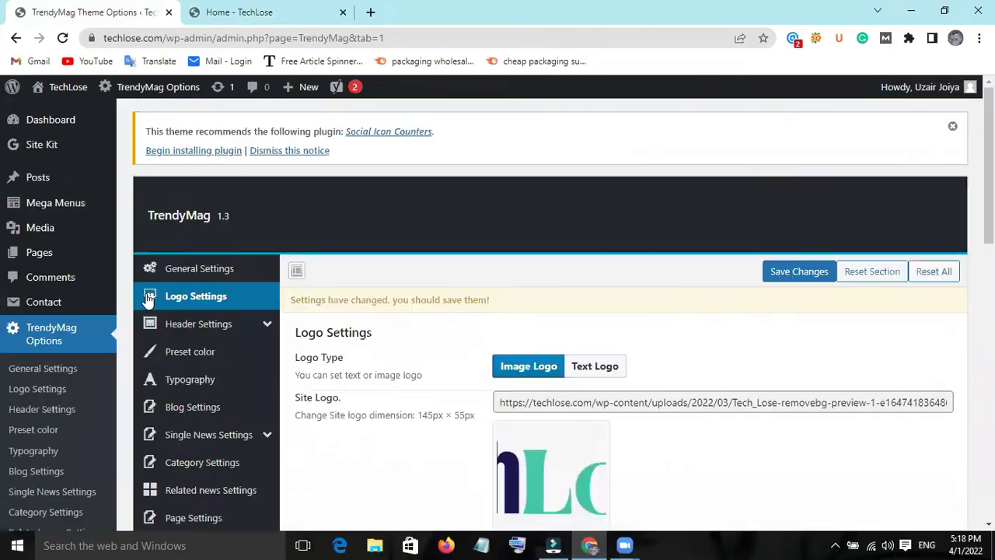
# Open Header Settings and look through its options.
pyautogui.click(204, 325)
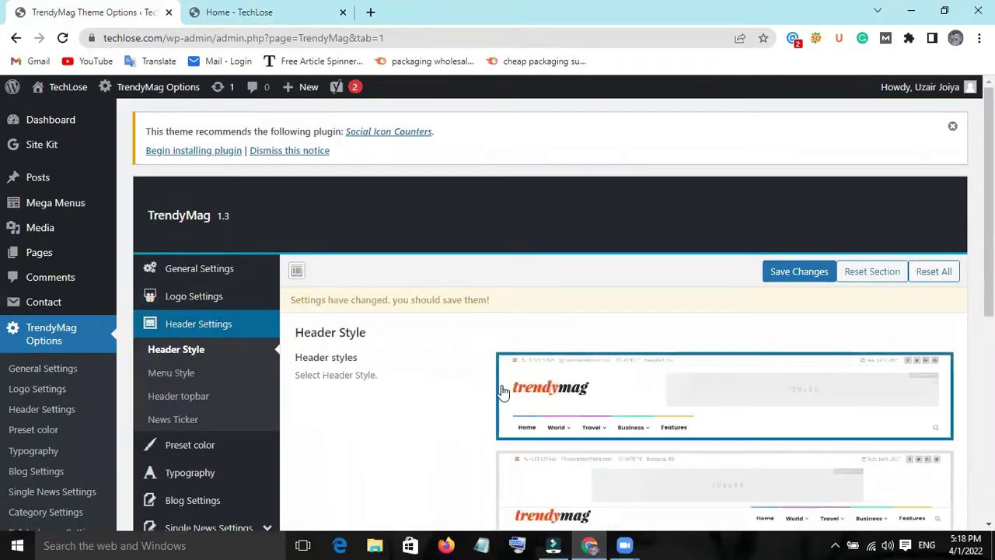
pyautogui.scroll(-4, 498, 387)
pyautogui.scroll(2, 404, 248)
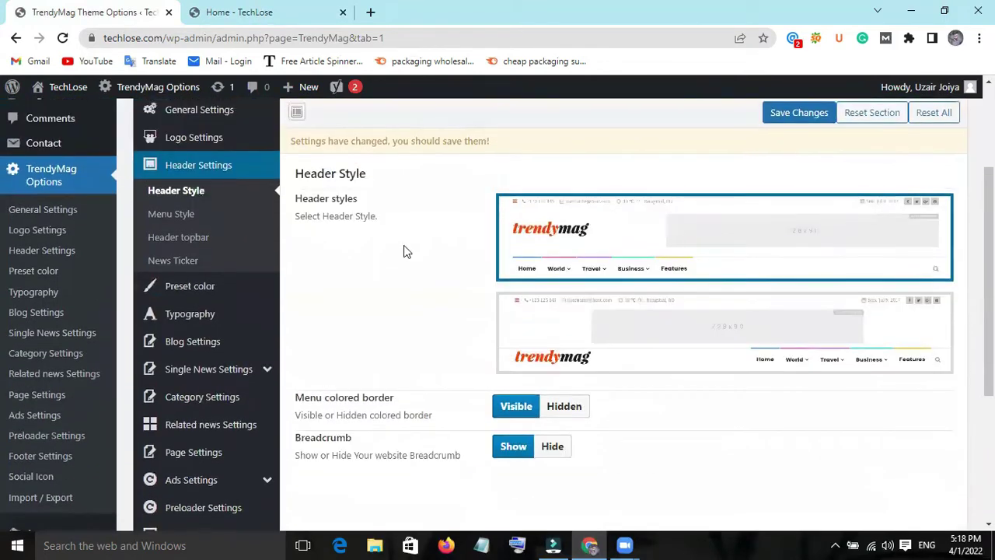
pyautogui.scroll(-2, 638, 275)
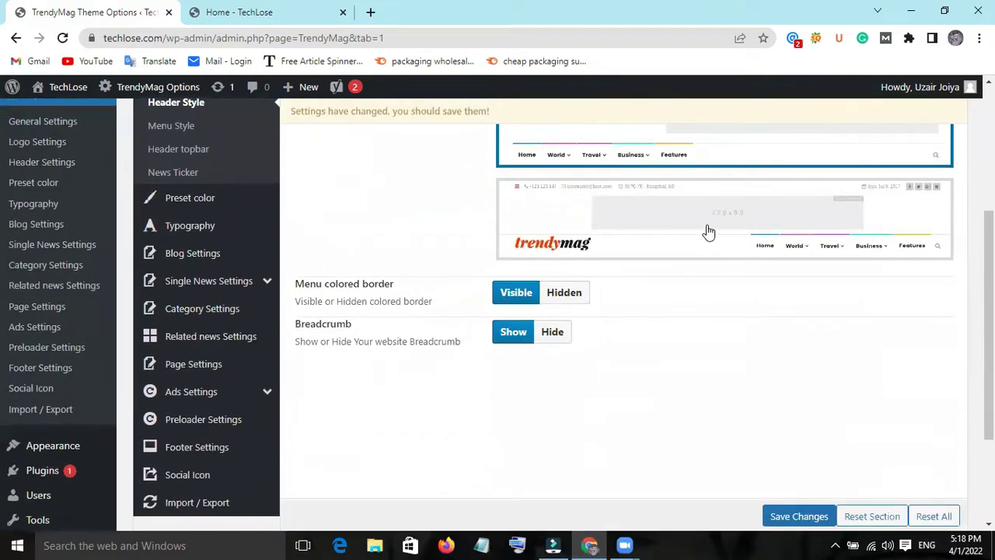
pyautogui.scroll(-2, 707, 228)
pyautogui.scroll(2, 707, 228)
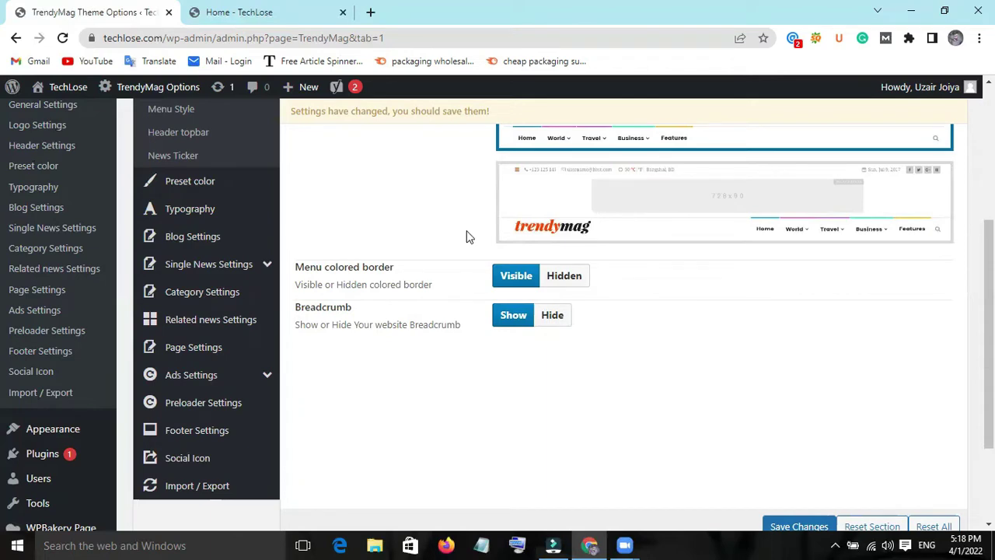
pyautogui.scroll(3, 318, 191)
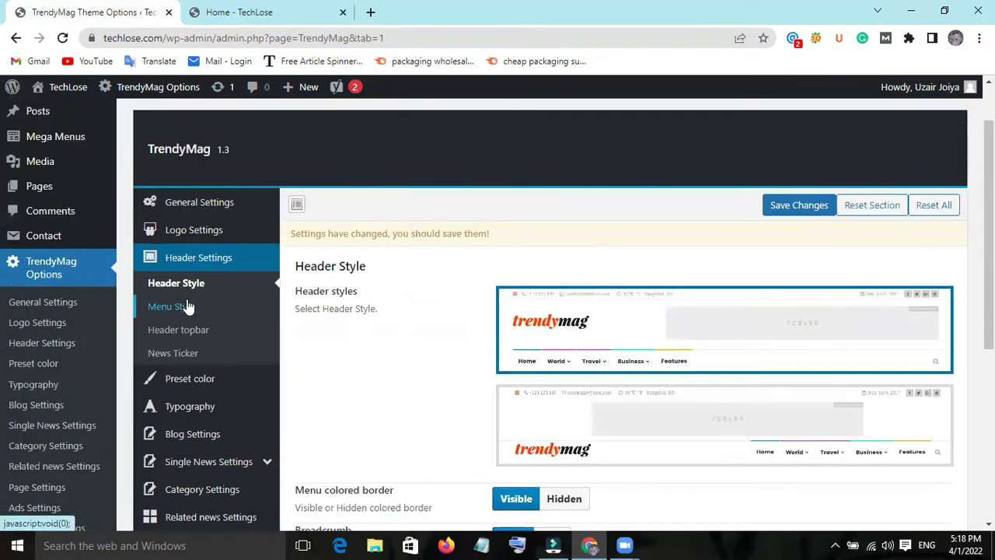
# Go through Menu Style to the Header topbar settings.
pyautogui.click(179, 310)
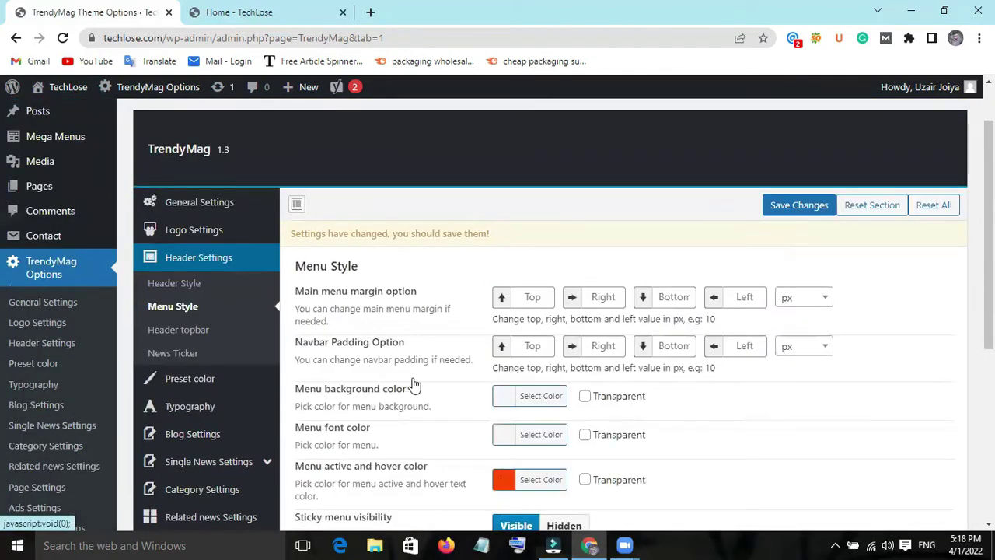
pyautogui.scroll(-3, 458, 384)
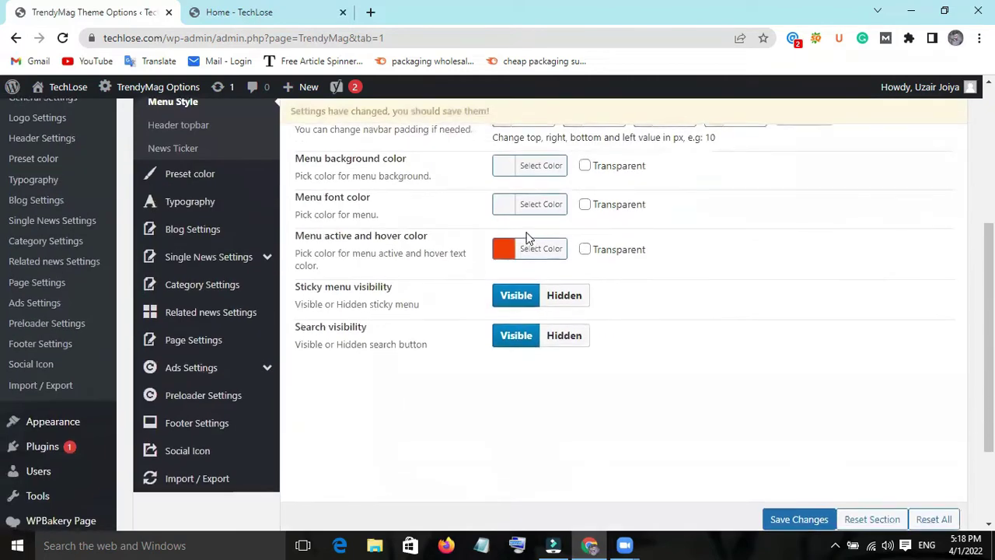
pyautogui.scroll(2, 527, 237)
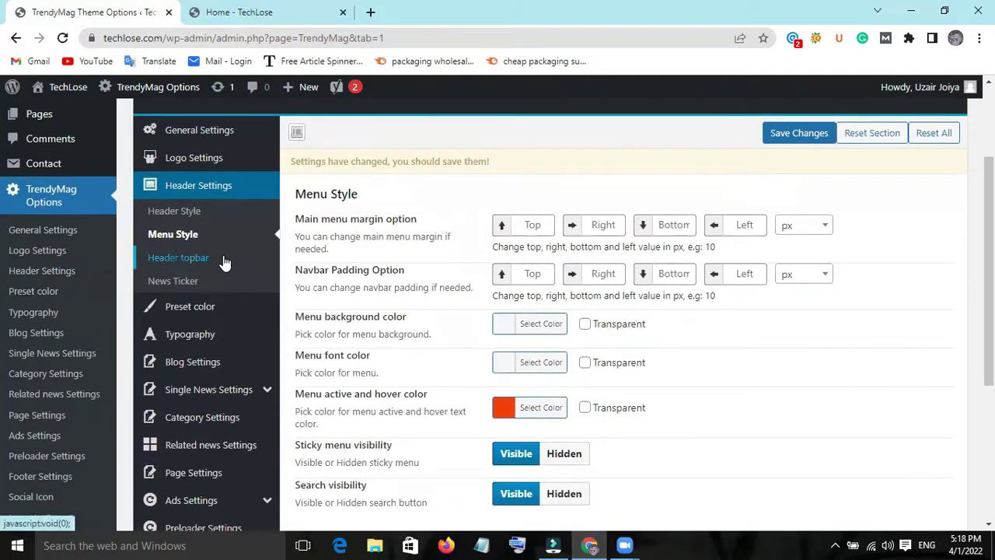
pyautogui.click(224, 263)
pyautogui.scroll(1, 291, 280)
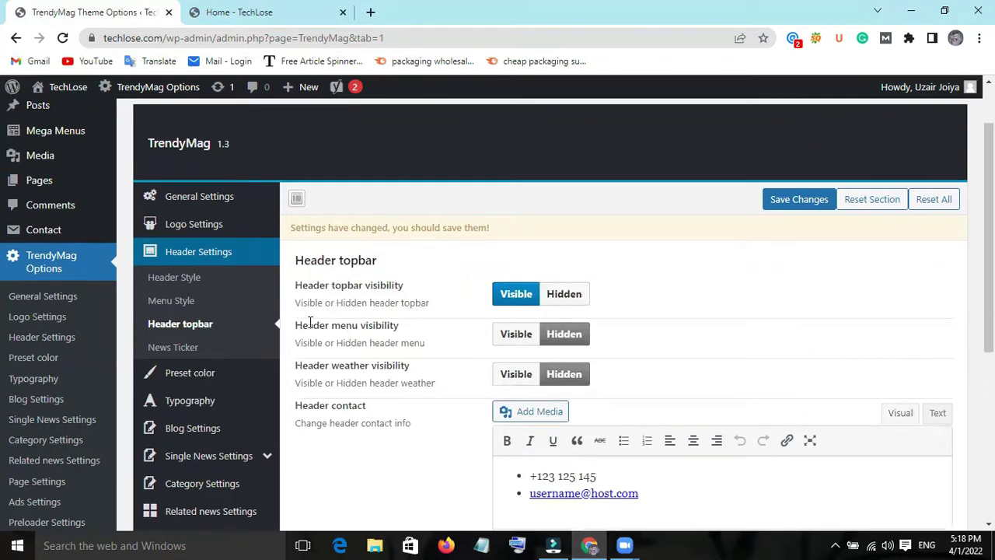
pyautogui.scroll(-3, 448, 318)
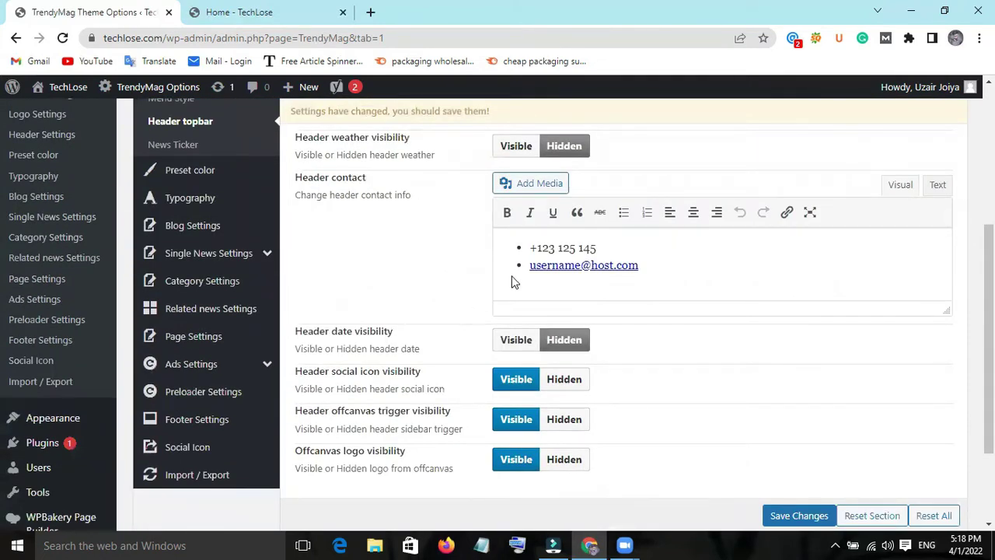
pyautogui.hotkey('ctrl', 'Tab')
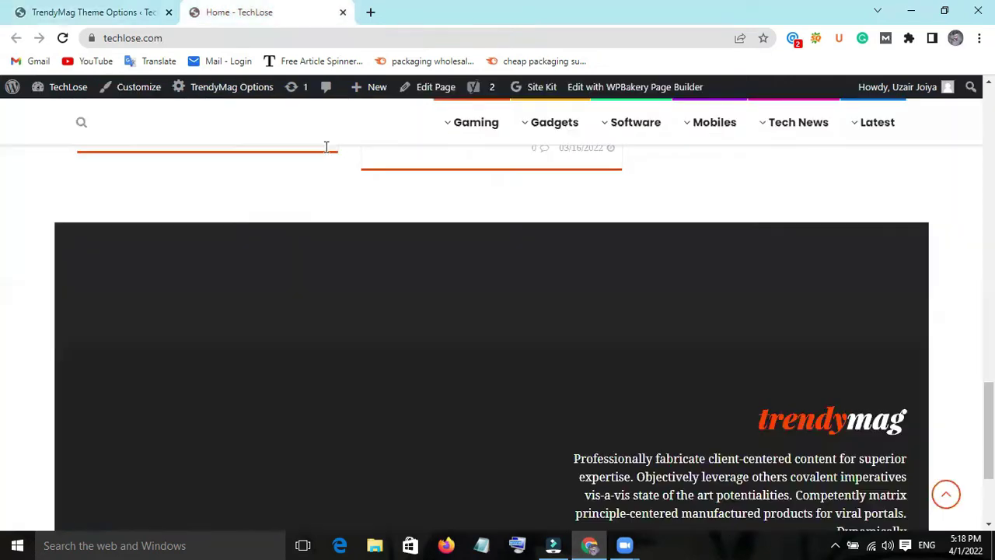
pyautogui.scroll(10, 345, 151)
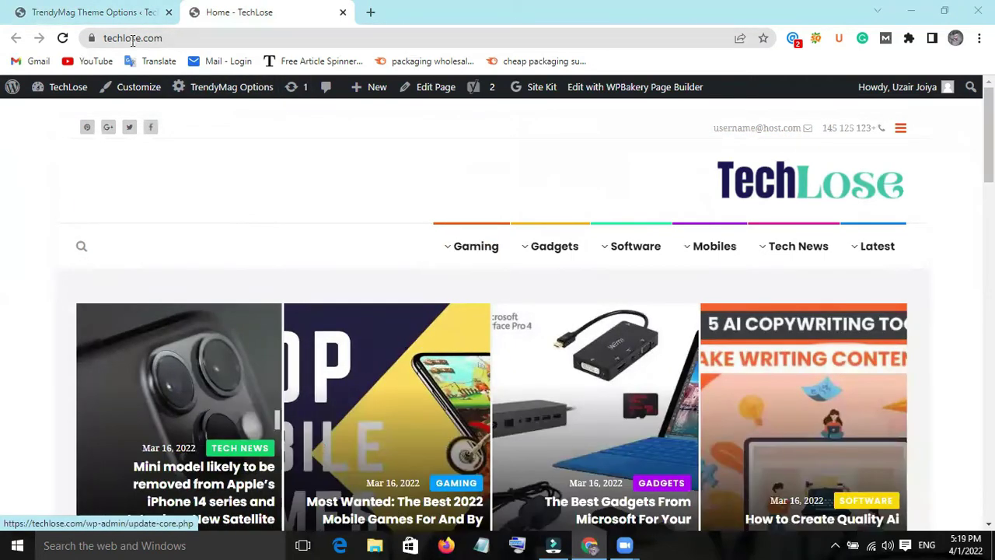
pyautogui.click(96, 12)
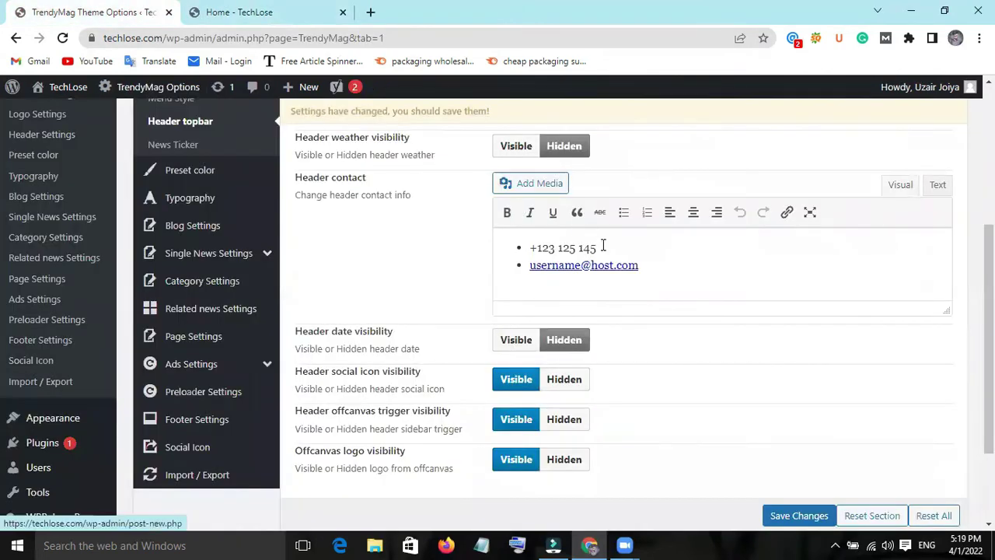
# Replace the placeholder header contact e-mail with the site owner's e-mail address.
pyautogui.click(632, 266)
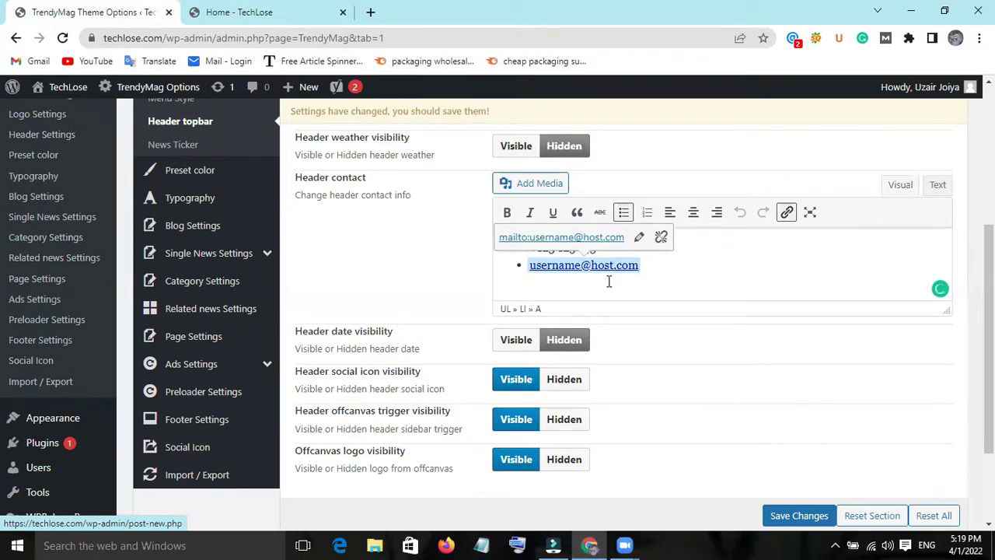
pyautogui.press('BackSpace')
pyautogui.press('BackSpace')
pyautogui.press('BackSpace')
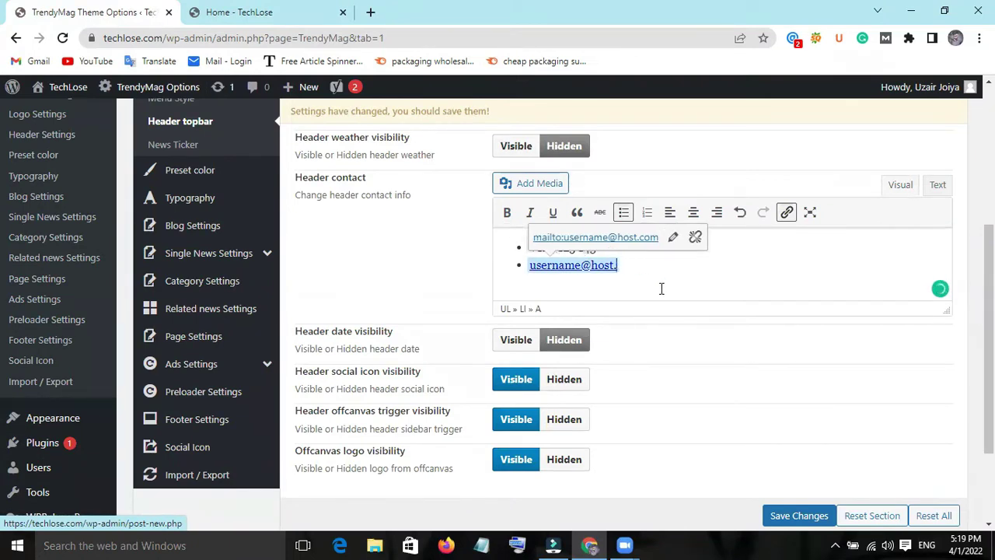
pyautogui.press('BackSpace')
pyautogui.press('BackSpace')
pyautogui.press('BackSpace')
pyautogui.press('BackSpace')
pyautogui.press('BackSpace')
pyautogui.press('BackSpace')
pyautogui.press('BackSpace')
pyautogui.press('BackSpace')
pyautogui.press('BackSpace')
pyautogui.press('BackSpace')
pyautogui.press('BackSpace')
pyautogui.press('BackSpace')
pyautogui.press('BackSpace')
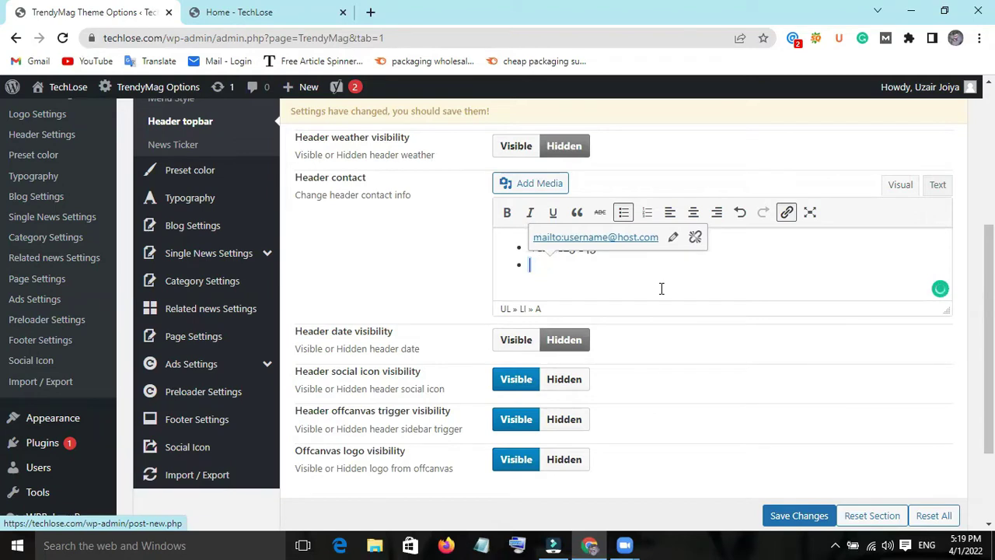
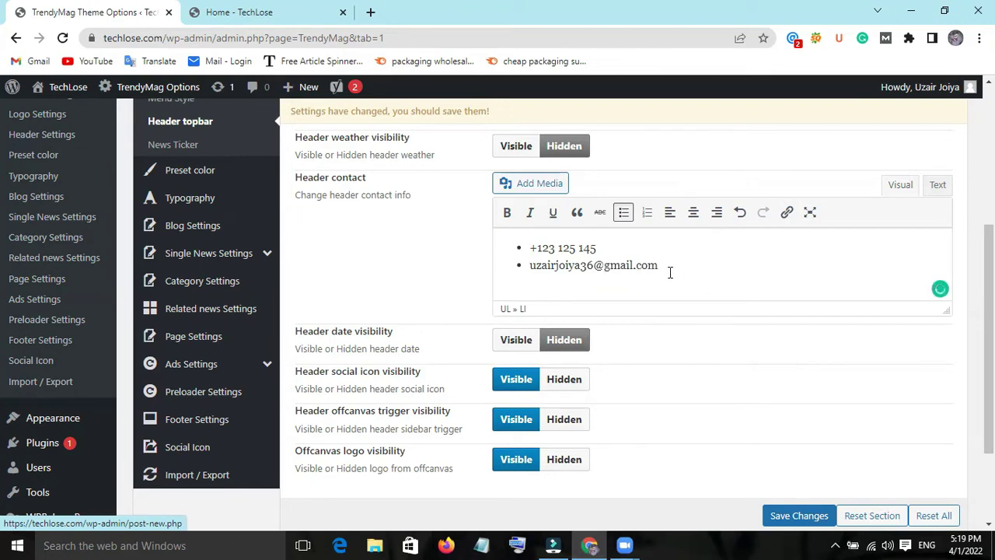
# Select and copy the new address, link it as mailto, then open News Ticker settings.
pyautogui.moveTo(657, 268); pyautogui.dragTo(695, 273)
pyautogui.moveTo(667, 266); pyautogui.dragTo(532, 271)
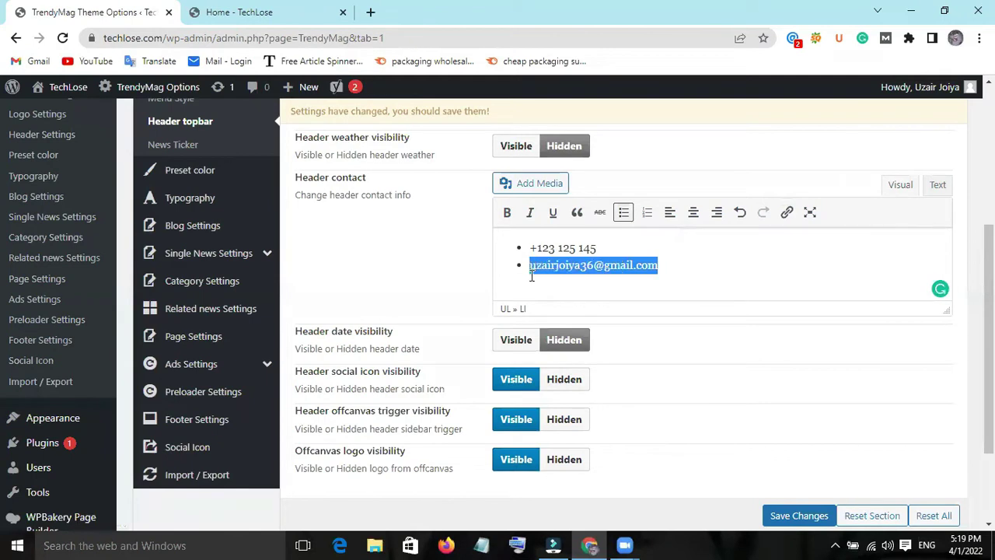
pyautogui.rightClick(554, 267)
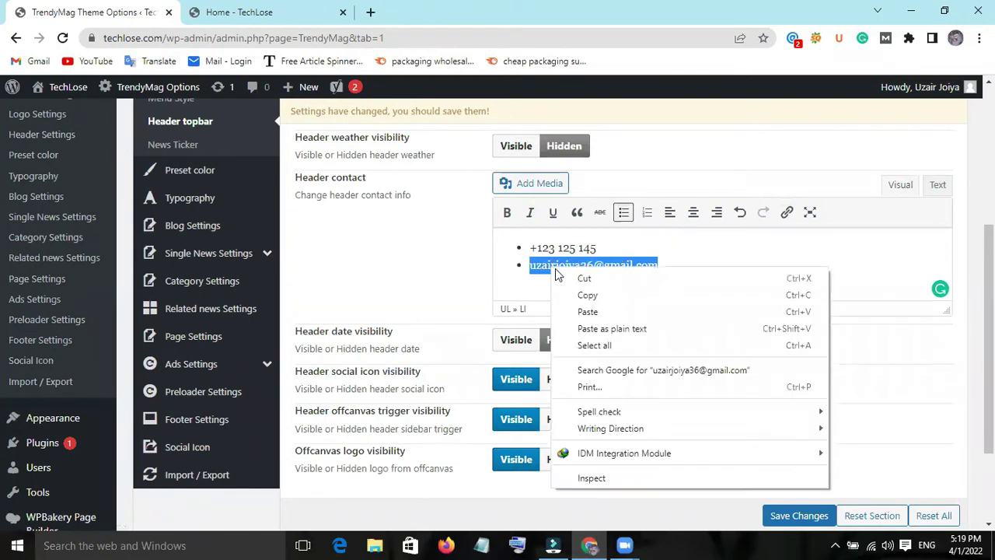
pyautogui.click(589, 292)
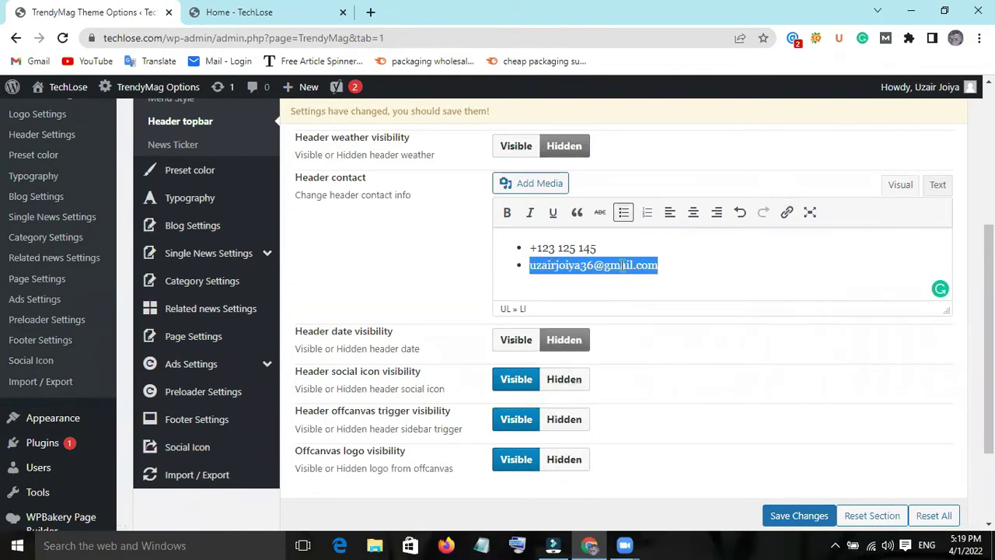
pyautogui.click(787, 212)
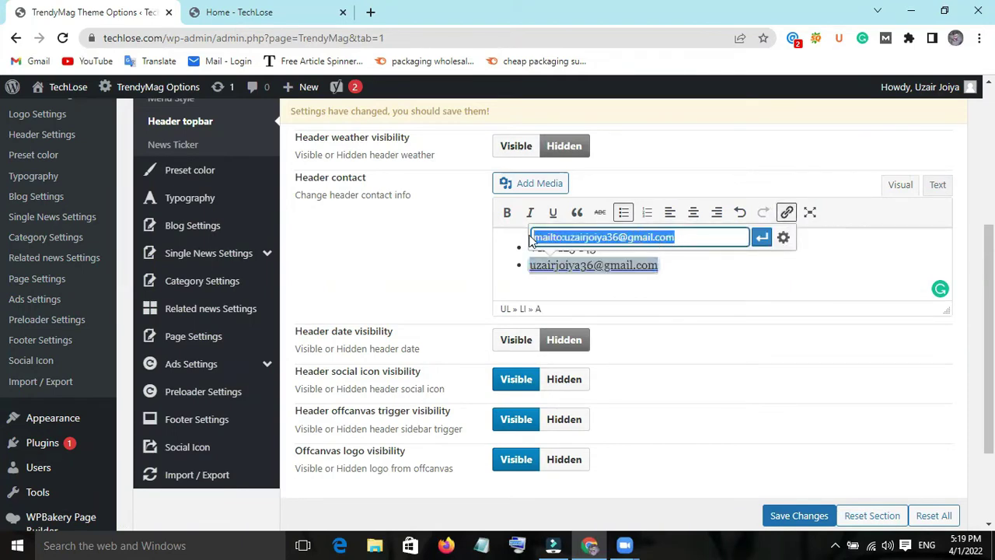
pyautogui.click(762, 237)
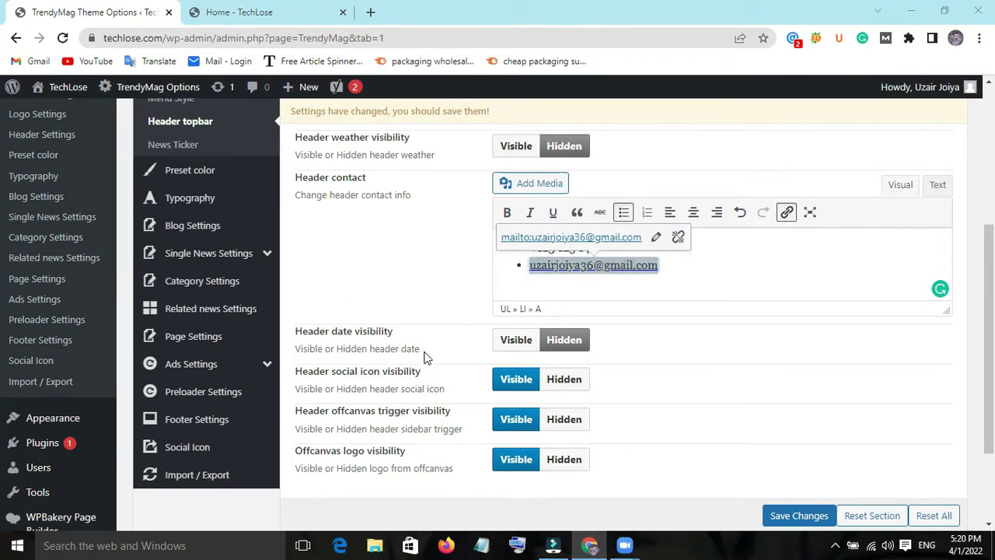
pyautogui.click(207, 147)
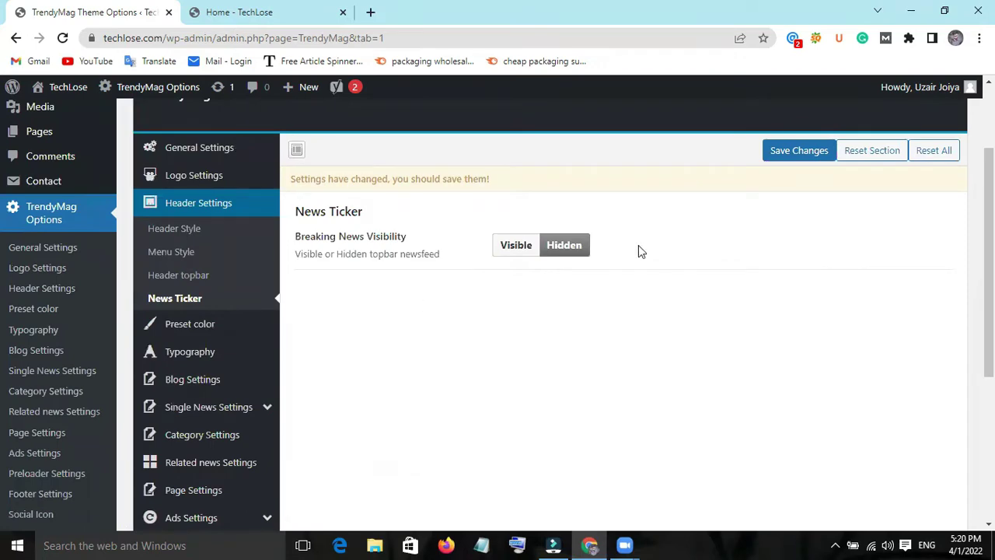
# Make the breaking news ticker Visible, save, and reload the homepage to see it.
pyautogui.click(514, 246)
pyautogui.scroll(-2, 579, 339)
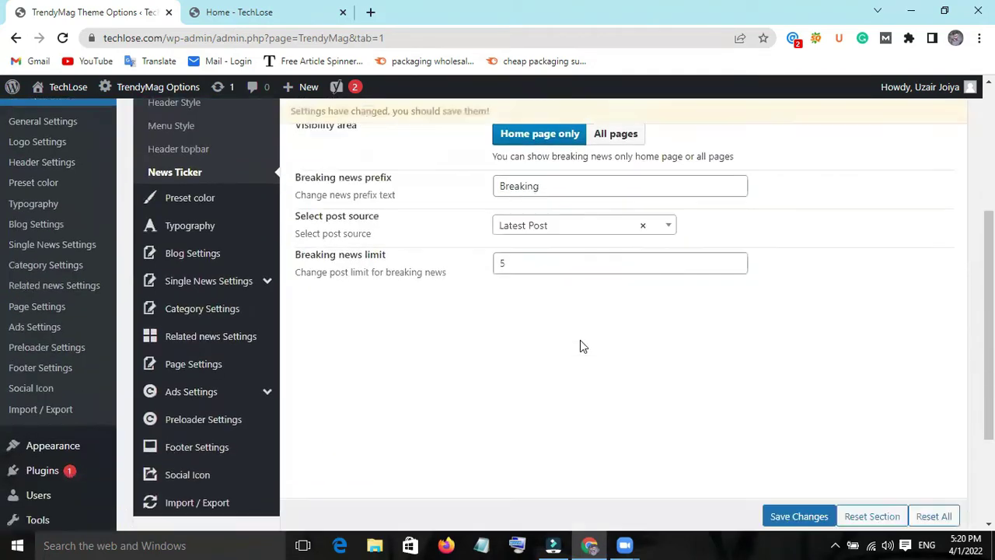
pyautogui.click(801, 515)
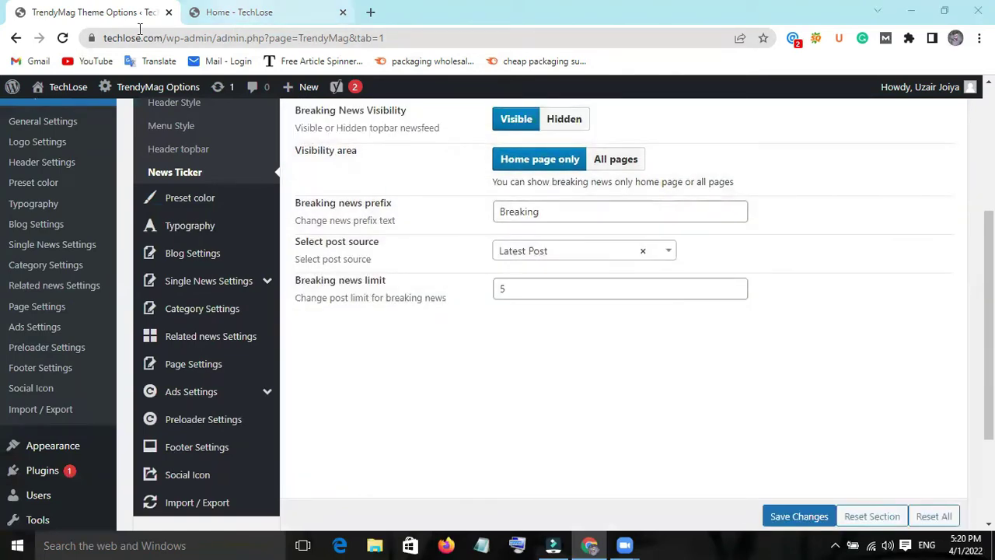
pyautogui.hotkey('ctrl', 'Tab')
pyautogui.click(64, 38)
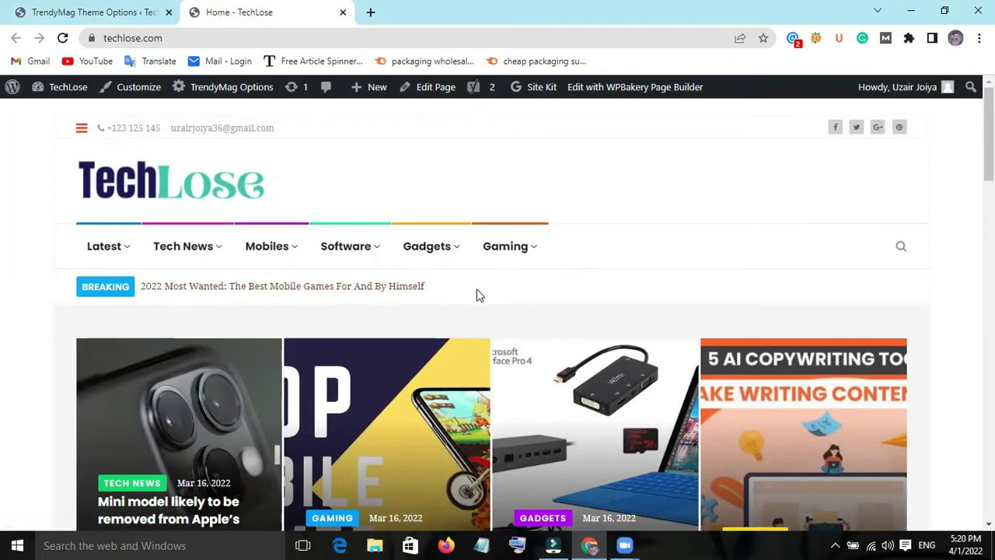
pyautogui.hotkey('ctrl', 'shift', 'Tab')
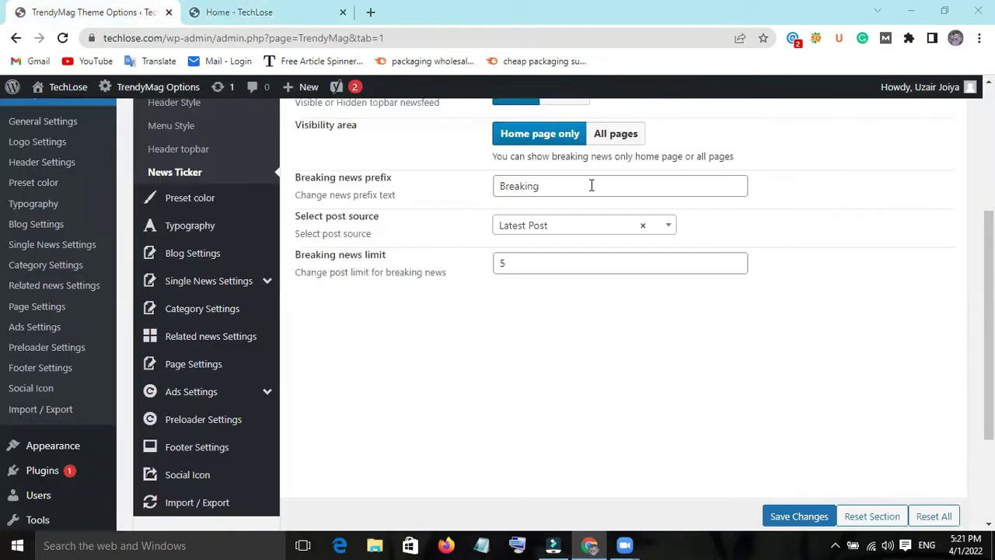
# Change the ticker prefix to Breaking News, keep Latest Post as source, and save.
pyautogui.click(591, 185)
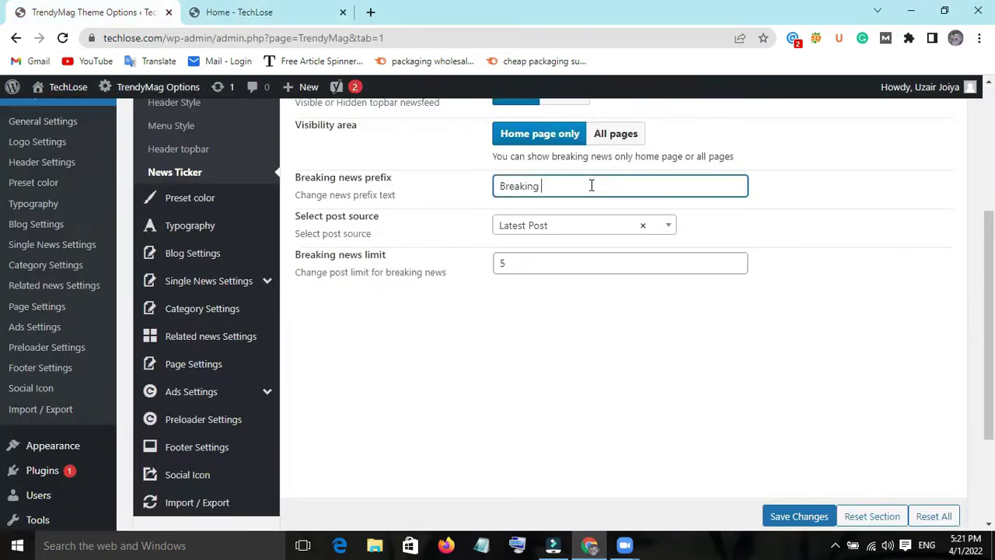
pyautogui.write('Newsw')
pyautogui.press('BackSpace')
pyautogui.click(596, 225)
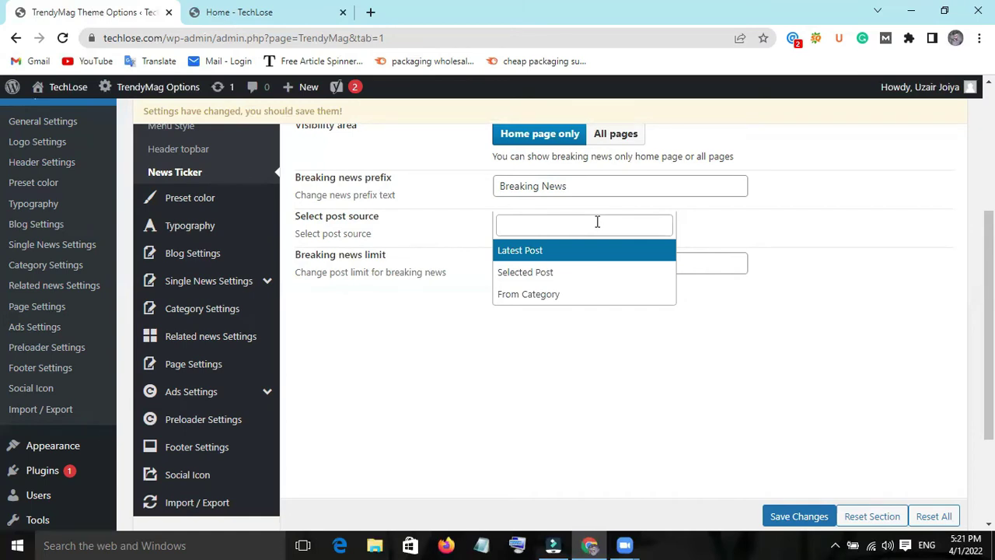
pyautogui.click(578, 250)
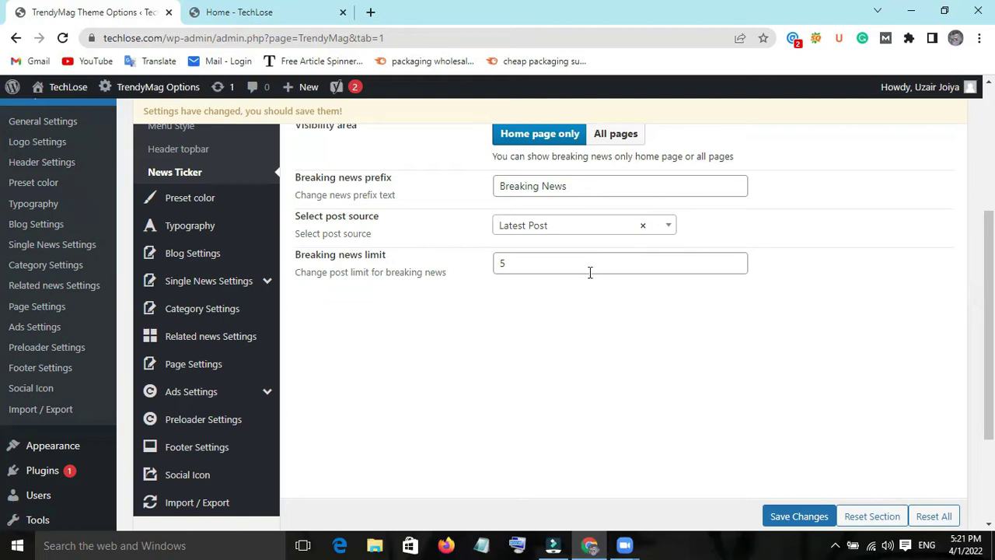
pyautogui.click(788, 524)
pyautogui.scroll(1, 334, 373)
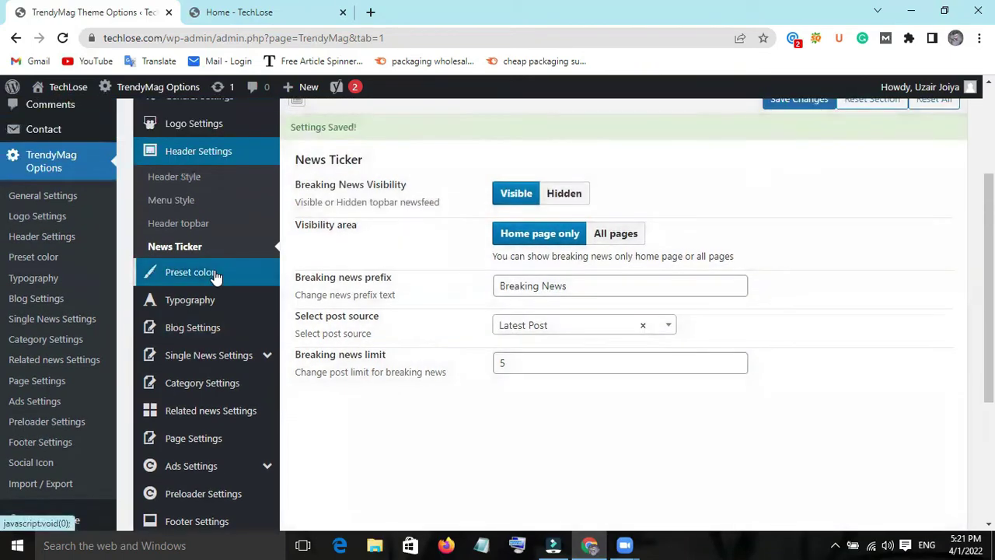
# Review the Preset color settings, then open Typography (body 16 px, line height 25 px).
pyautogui.click(211, 274)
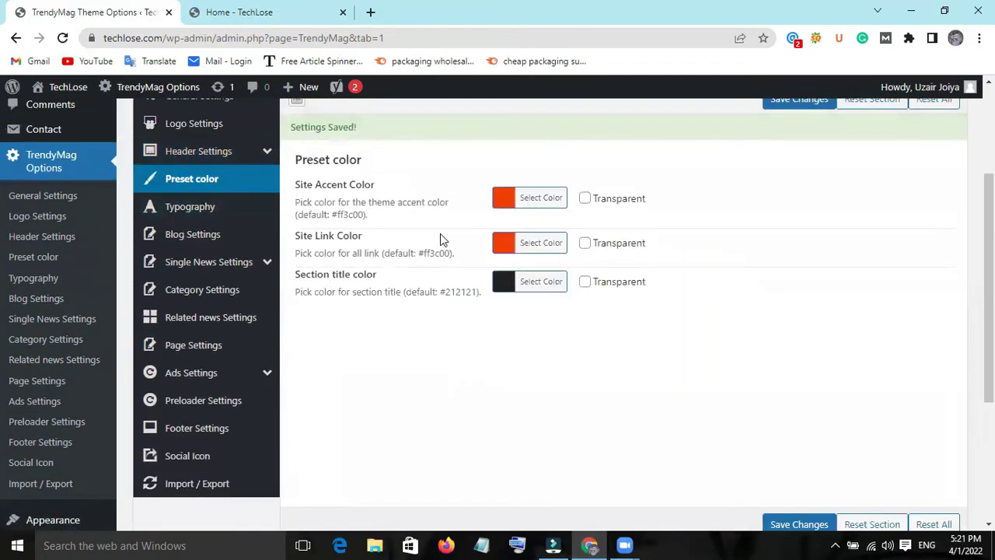
pyautogui.scroll(1, 440, 233)
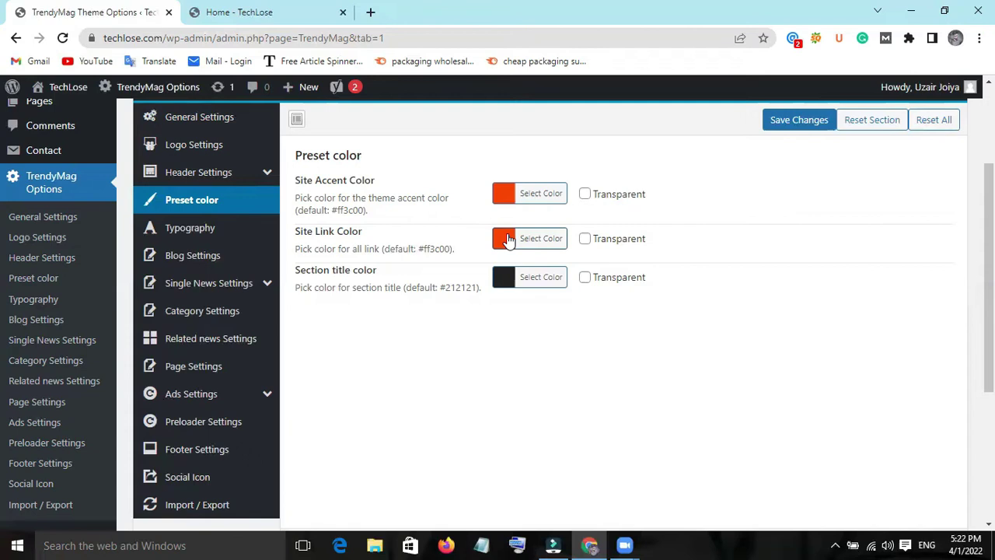
pyautogui.click(231, 240)
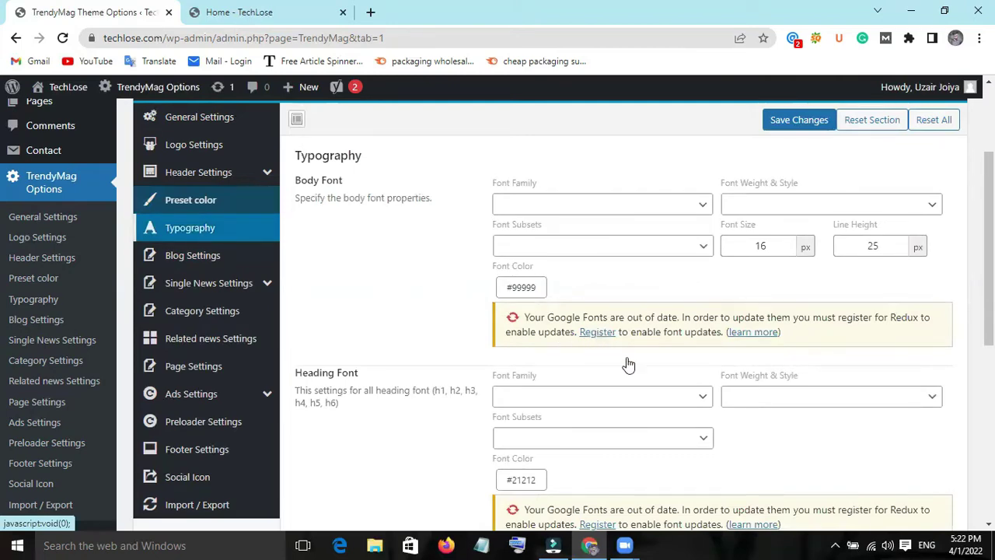
# Update the out-of-date Google Fonts for headings and body text.
pyautogui.scroll(-2, 626, 361)
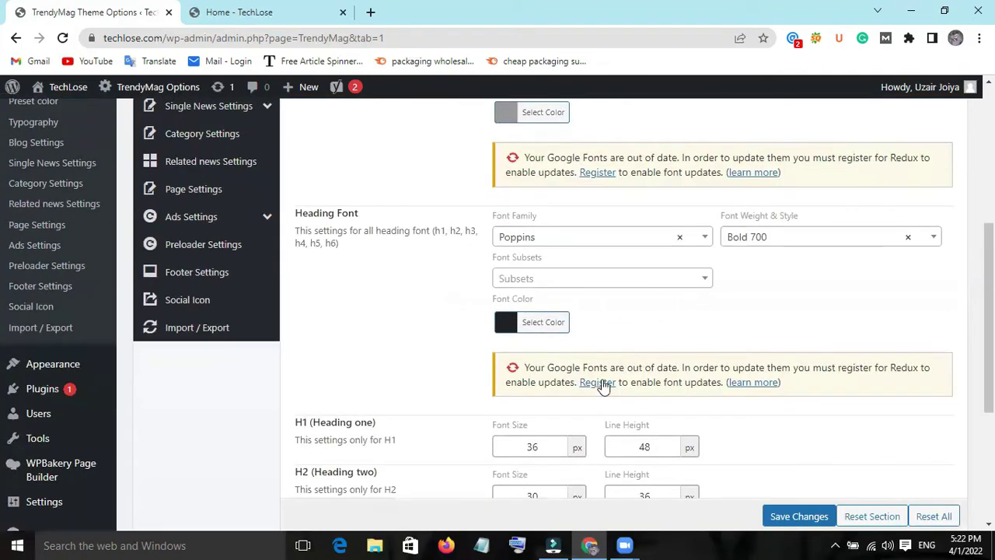
pyautogui.click(596, 382)
pyautogui.click(598, 173)
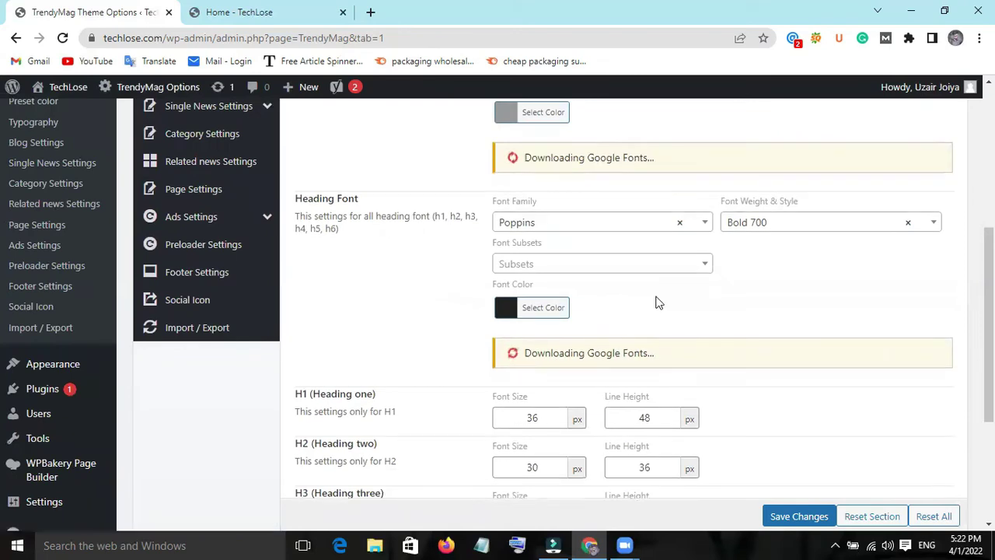
# Look over the H1–H6 heading size settings, then open Blog Settings.
pyautogui.scroll(2, 658, 302)
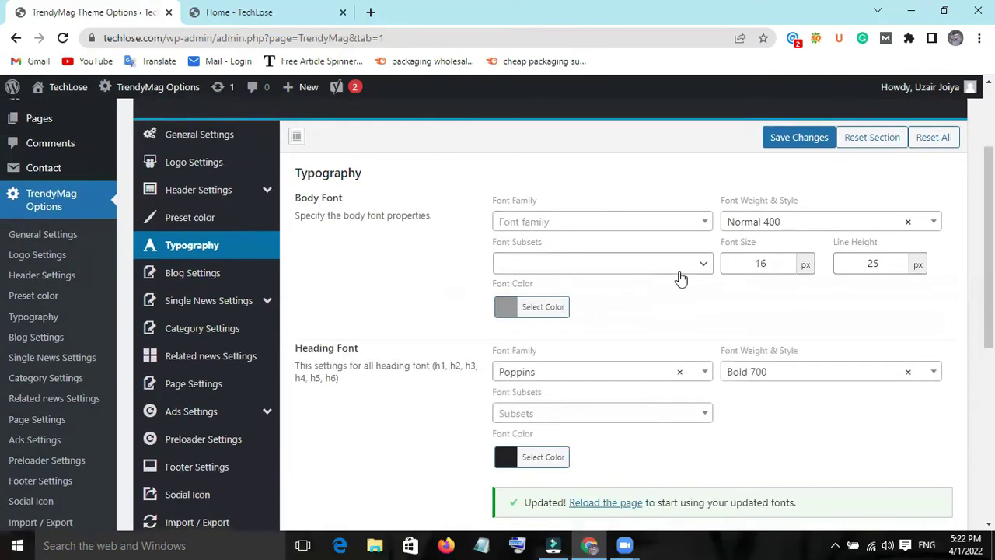
pyautogui.scroll(-1, 702, 343)
pyautogui.scroll(-2, 700, 340)
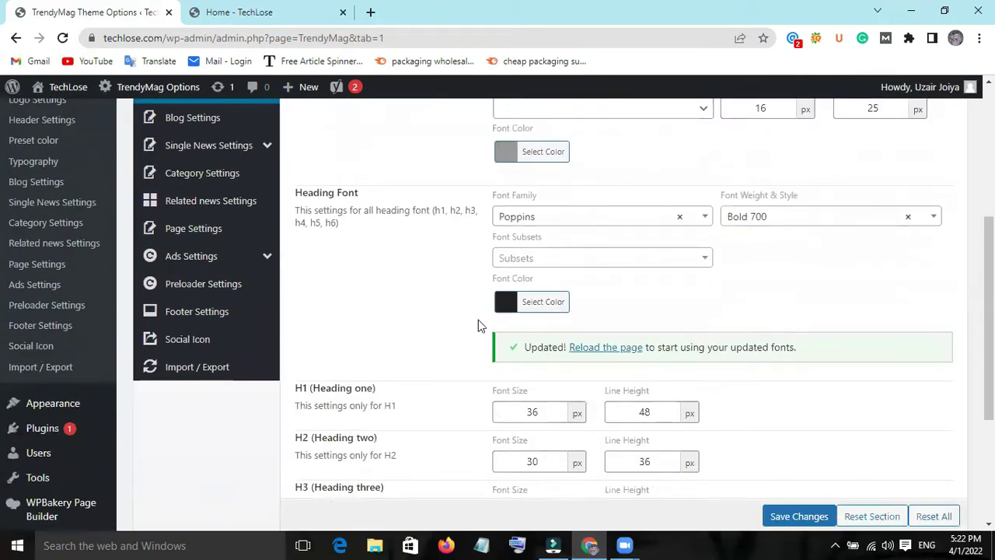
pyautogui.scroll(-2, 628, 283)
pyautogui.scroll(-1, 628, 285)
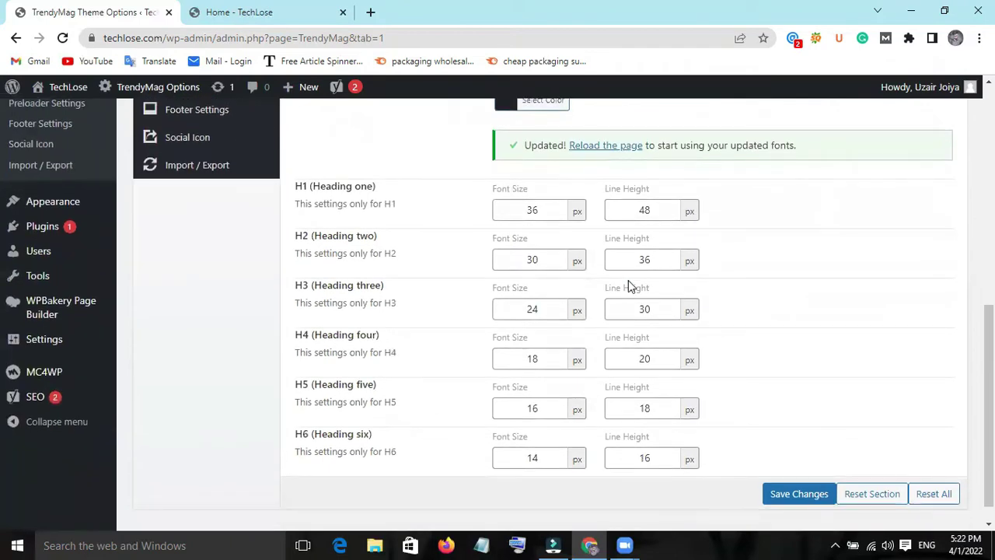
pyautogui.scroll(3, 628, 283)
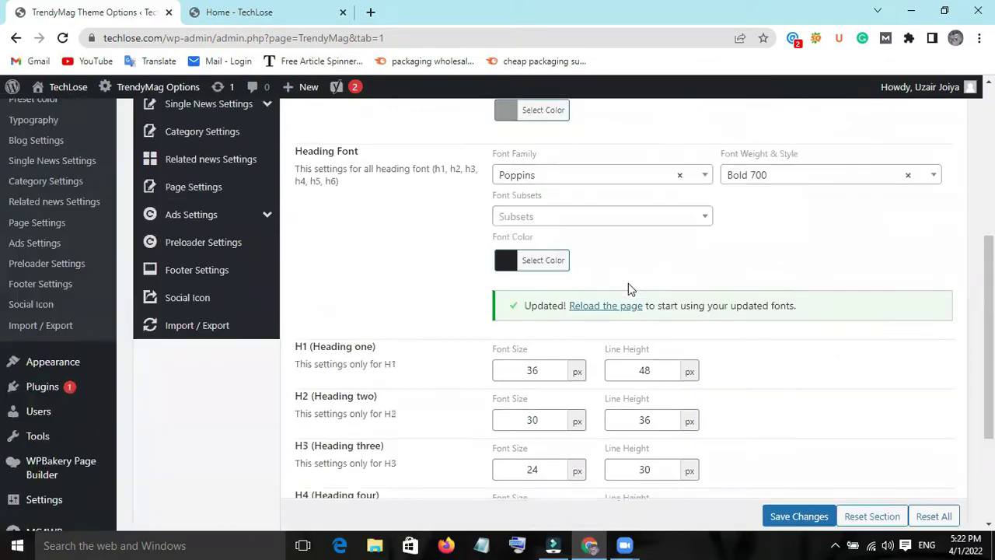
pyautogui.scroll(4, 627, 340)
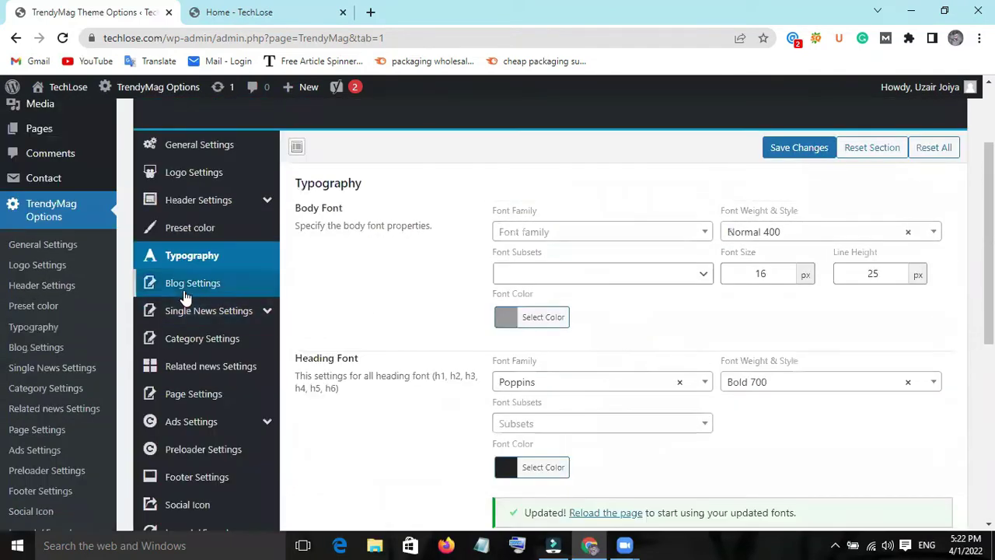
pyautogui.click(184, 292)
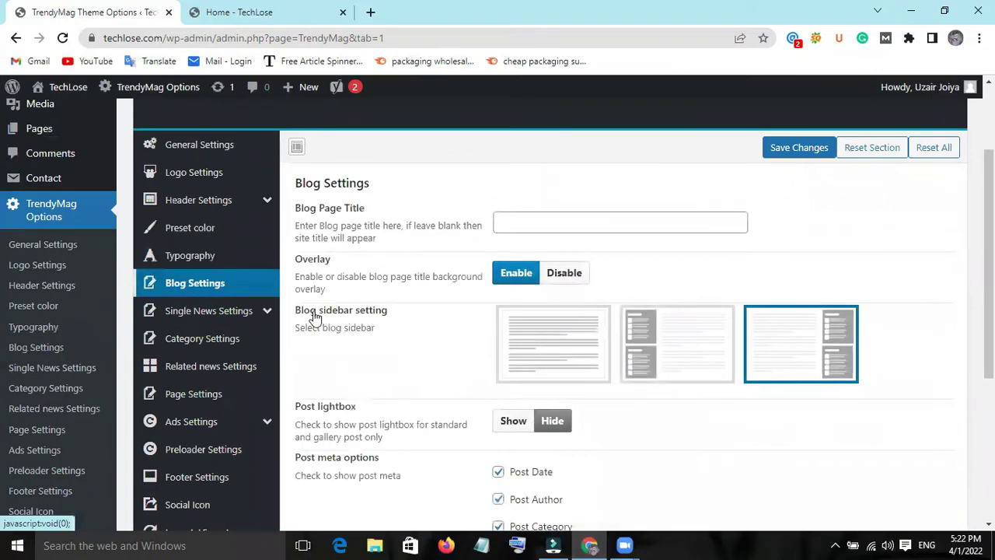
# Look through the Single News and Category settings, then open Preloader Settings.
pyautogui.click(232, 312)
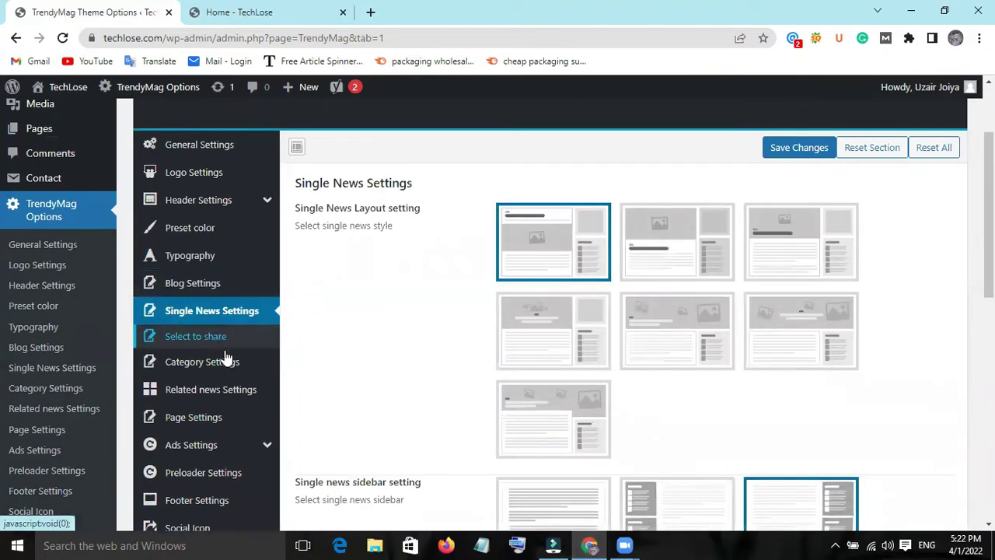
pyautogui.click(225, 356)
pyautogui.scroll(-2, 225, 352)
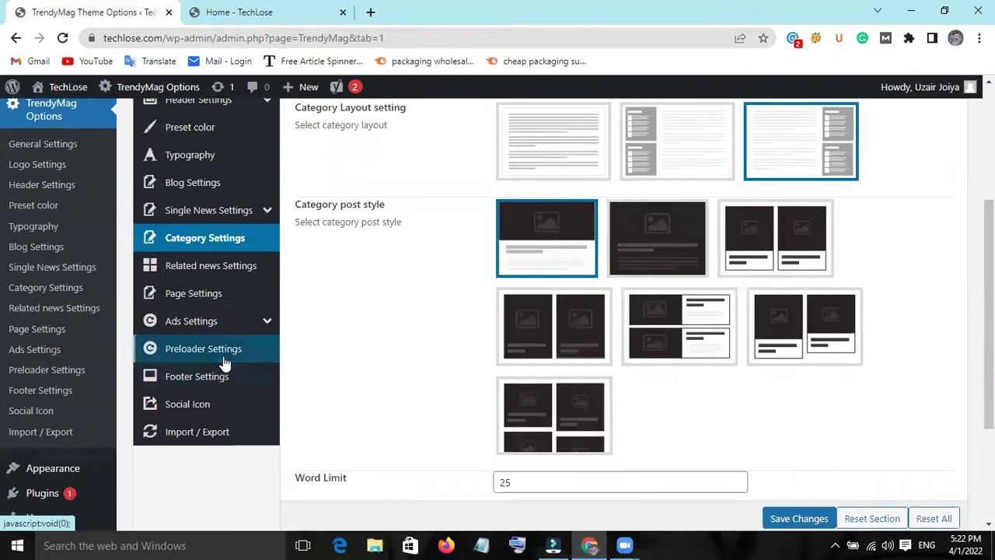
pyautogui.click(228, 362)
pyautogui.scroll(3, 471, 387)
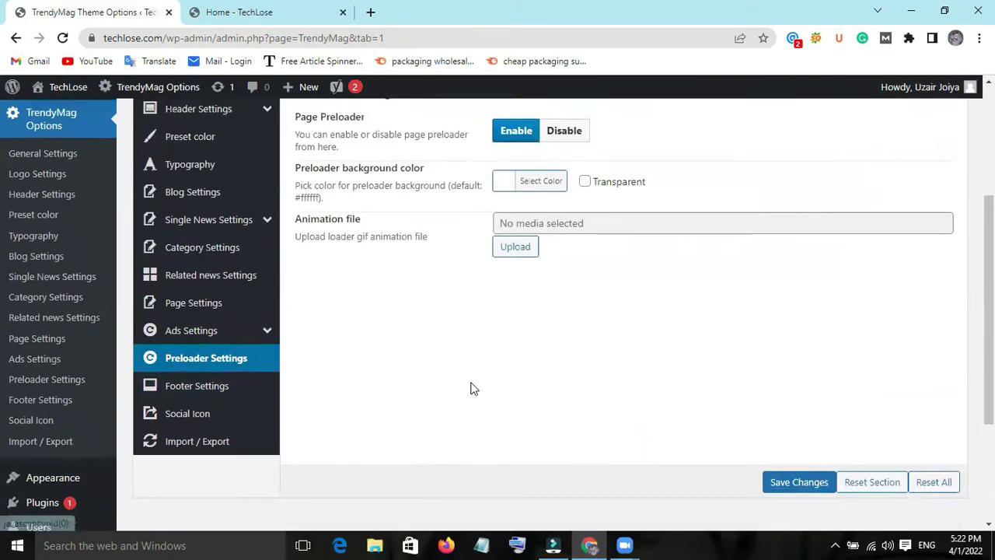
# Reload the homepage to check the preloader, then try uploading a preloader animation gif.
pyautogui.click(233, 13)
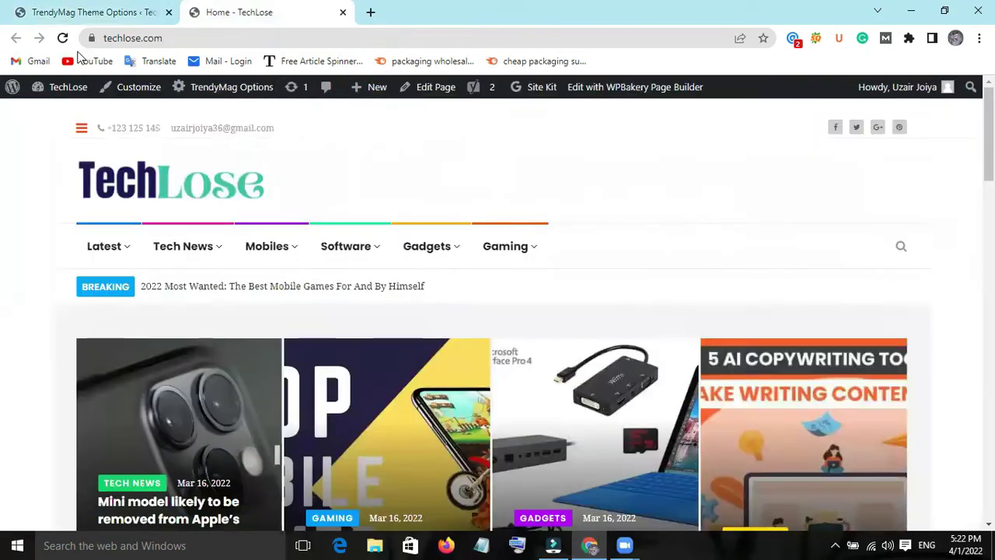
pyautogui.click(270, 231)
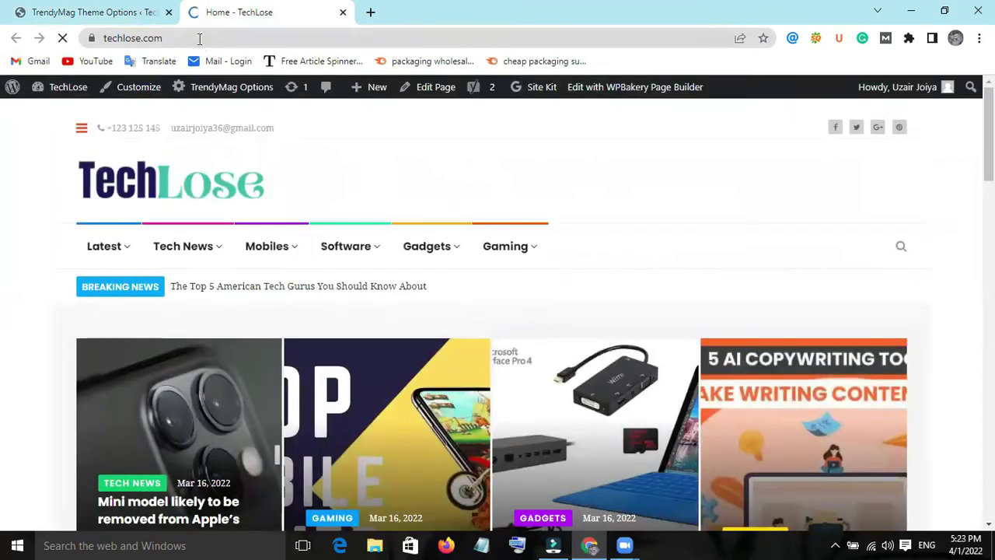
pyautogui.click(94, 12)
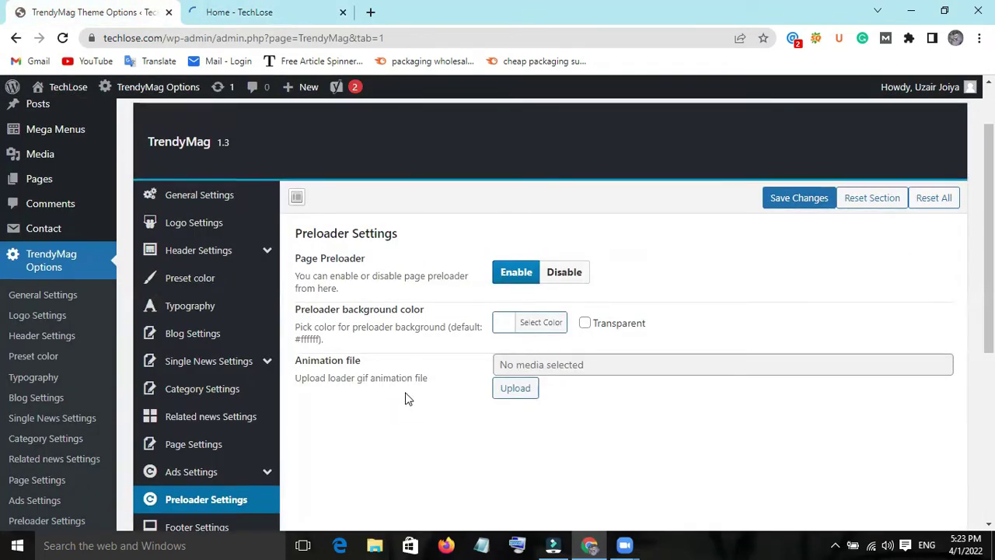
pyautogui.scroll(1, 326, 408)
pyautogui.scroll(-1, 273, 406)
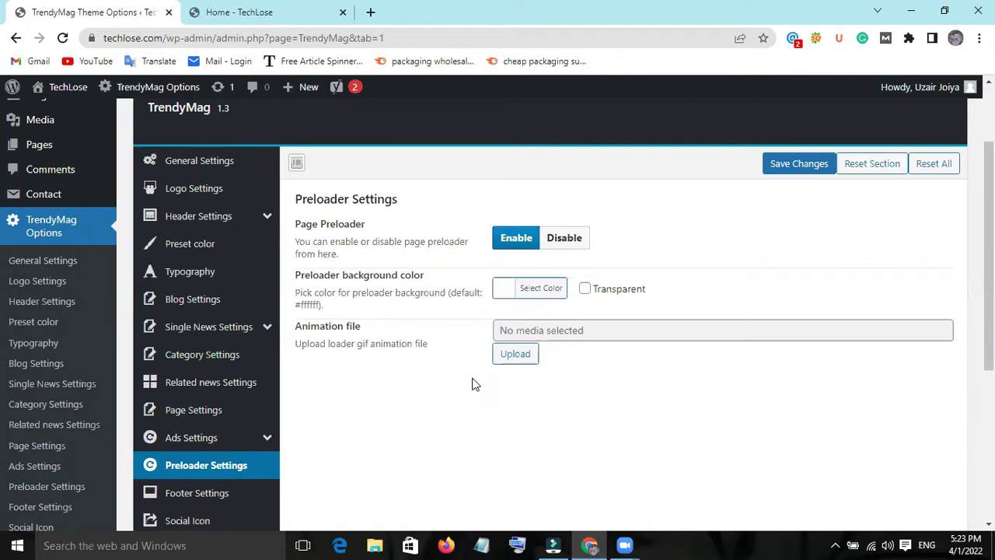
pyautogui.click(528, 363)
pyautogui.scroll(-2, 294, 378)
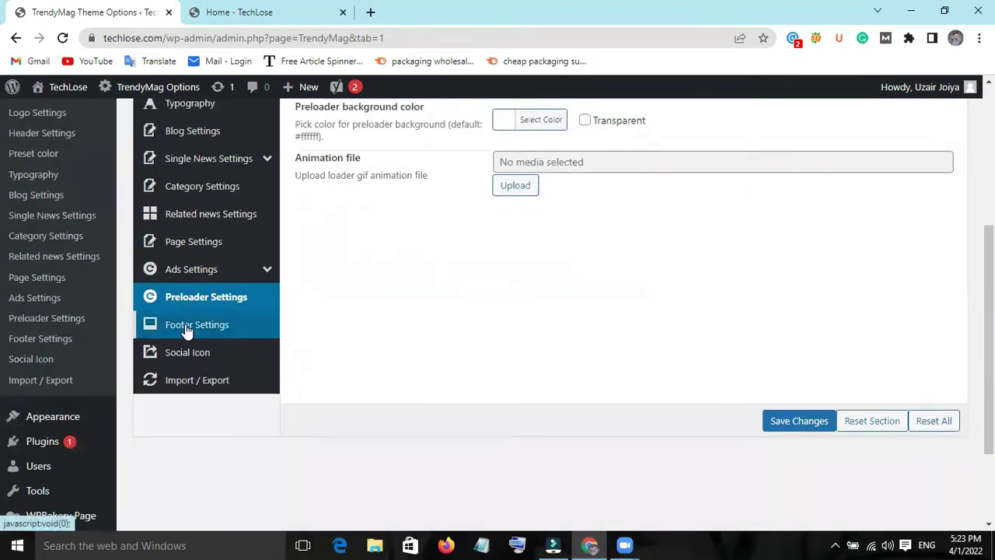
# Review the Footer Settings styles and text editors.
pyautogui.click(187, 330)
pyautogui.scroll(3, 717, 337)
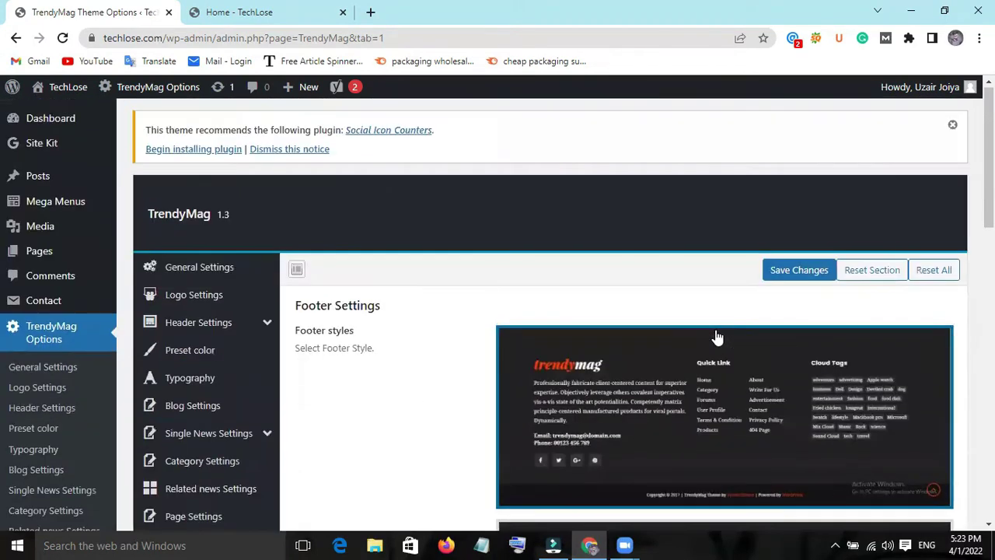
pyautogui.scroll(-8, 717, 337)
pyautogui.scroll(3, 717, 337)
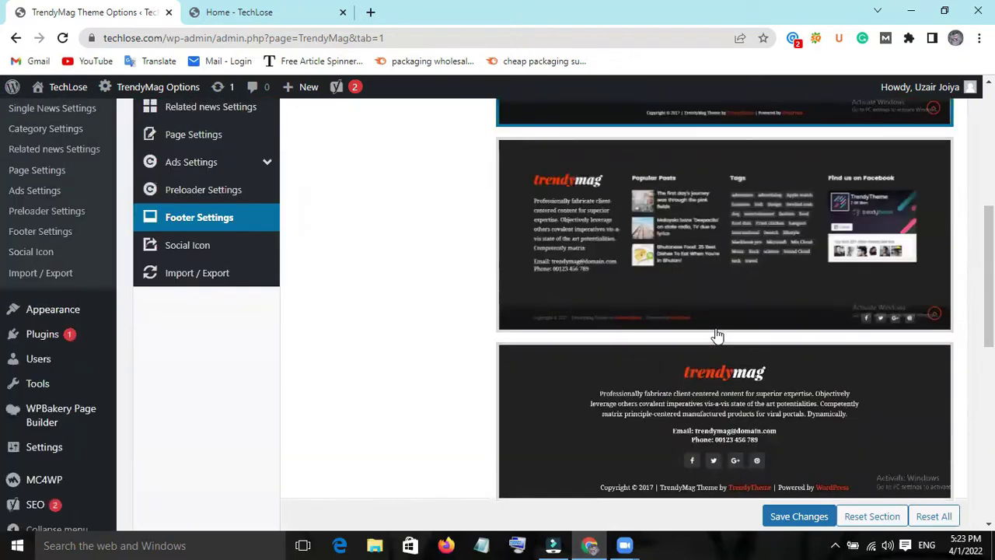
pyautogui.scroll(-5, 637, 240)
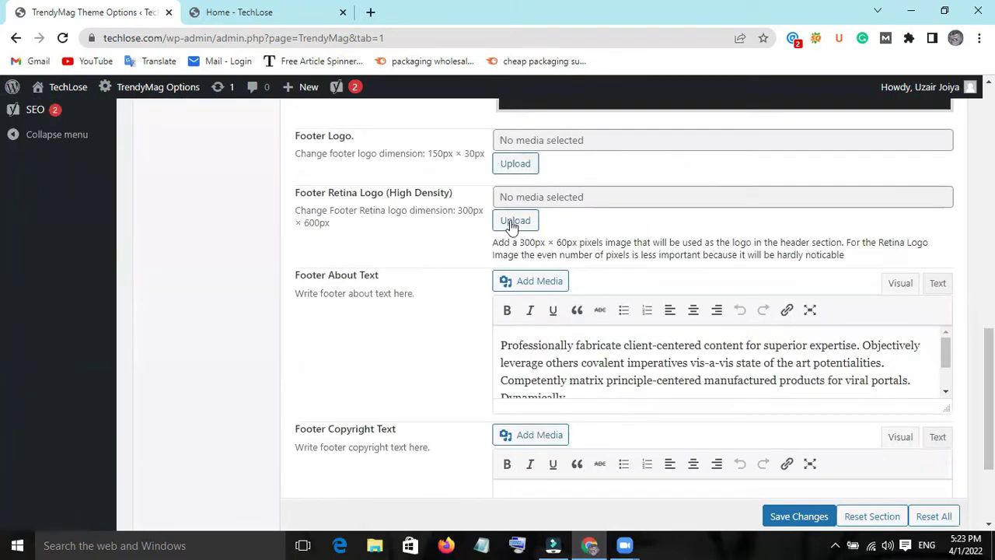
pyautogui.scroll(-1, 674, 290)
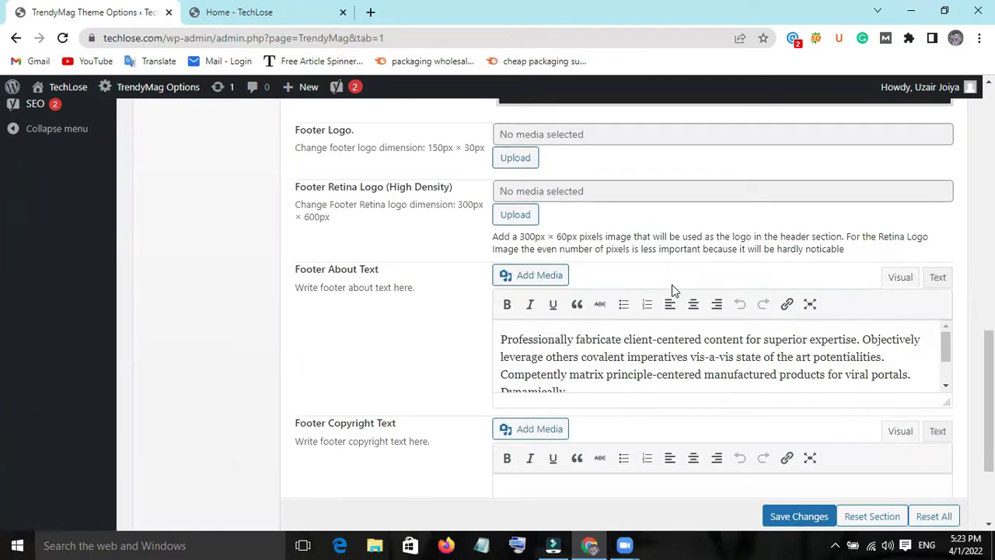
pyautogui.scroll(-3, 674, 290)
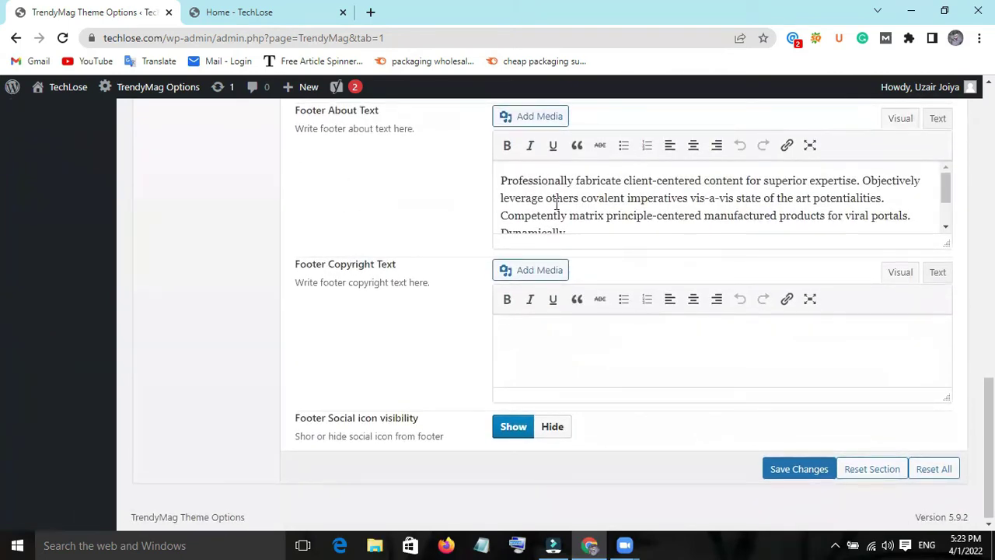
pyautogui.scroll(-2, 608, 214)
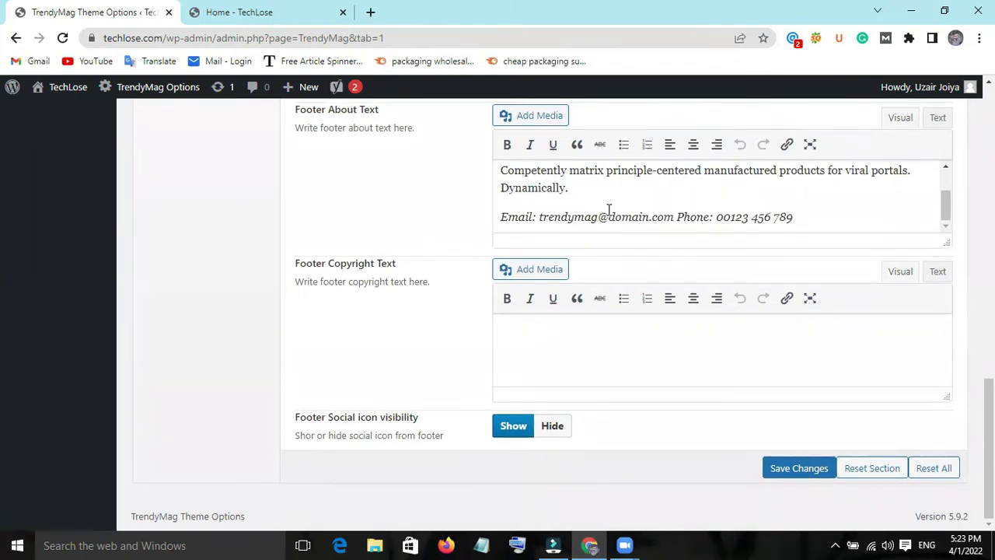
# Focus the empty footer copyright text, then bring up the Social Icon link fields.
pyautogui.click(517, 354)
pyautogui.scroll(5, 389, 420)
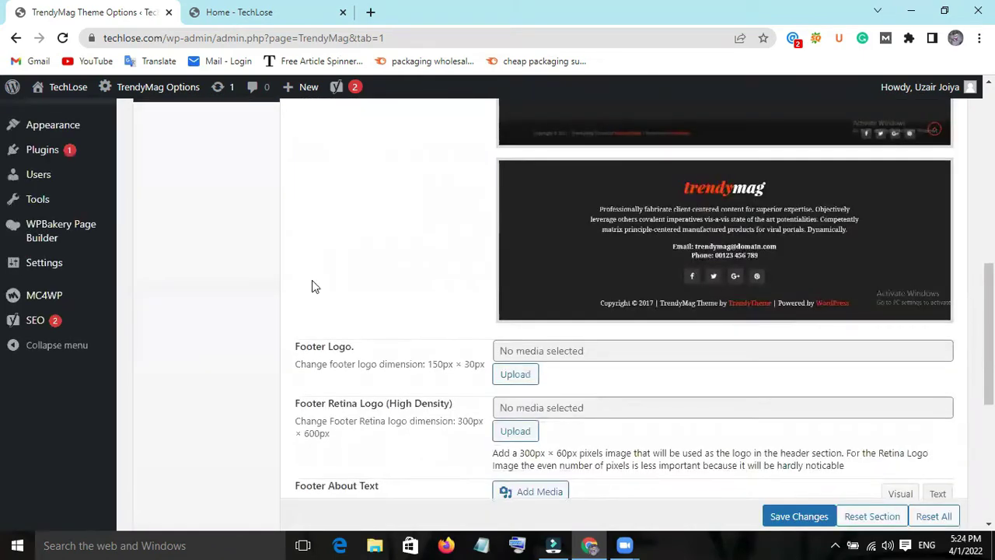
pyautogui.scroll(4, 313, 284)
pyautogui.click(243, 294)
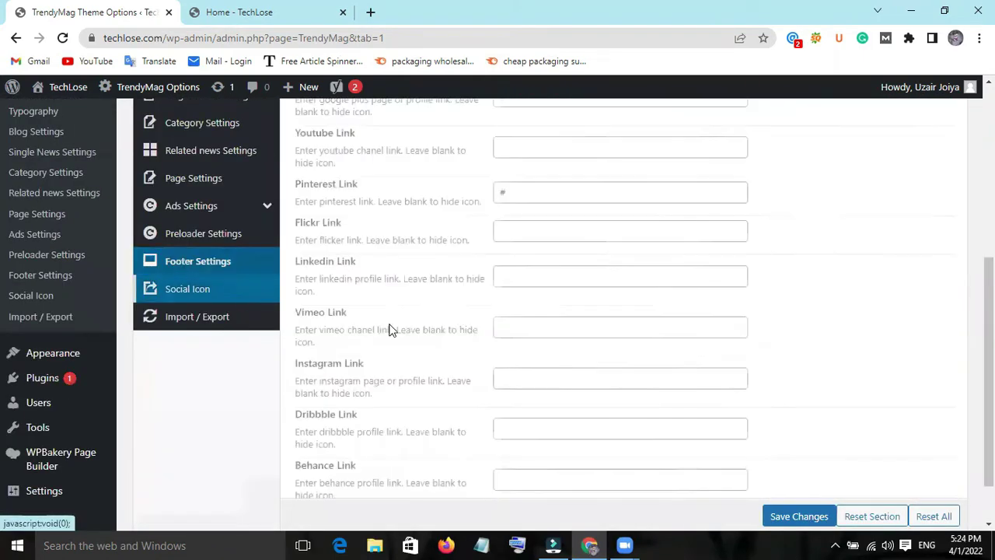
# Inspect the Google Plus link field and compare with the homepage footer icons.
pyautogui.scroll(-4, 598, 347)
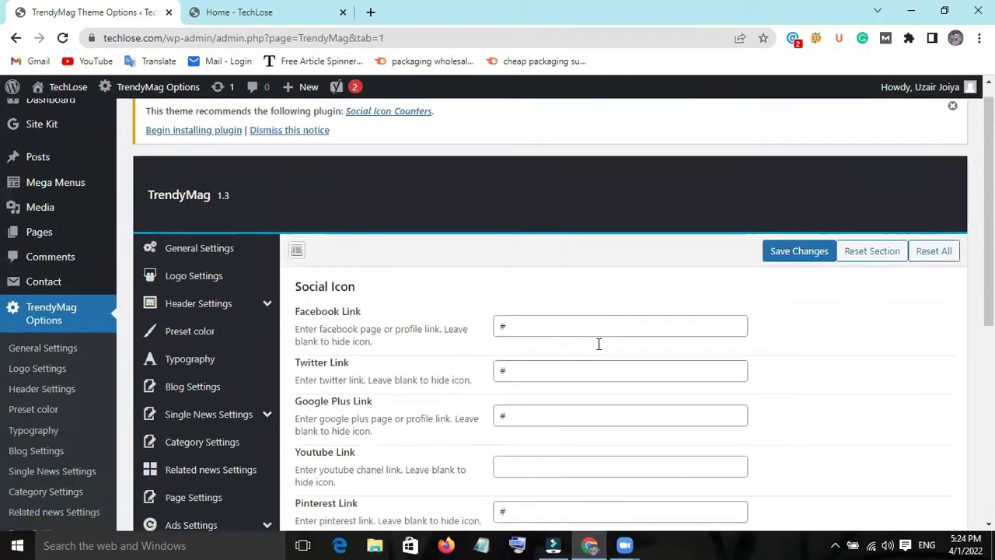
pyautogui.scroll(2, 598, 346)
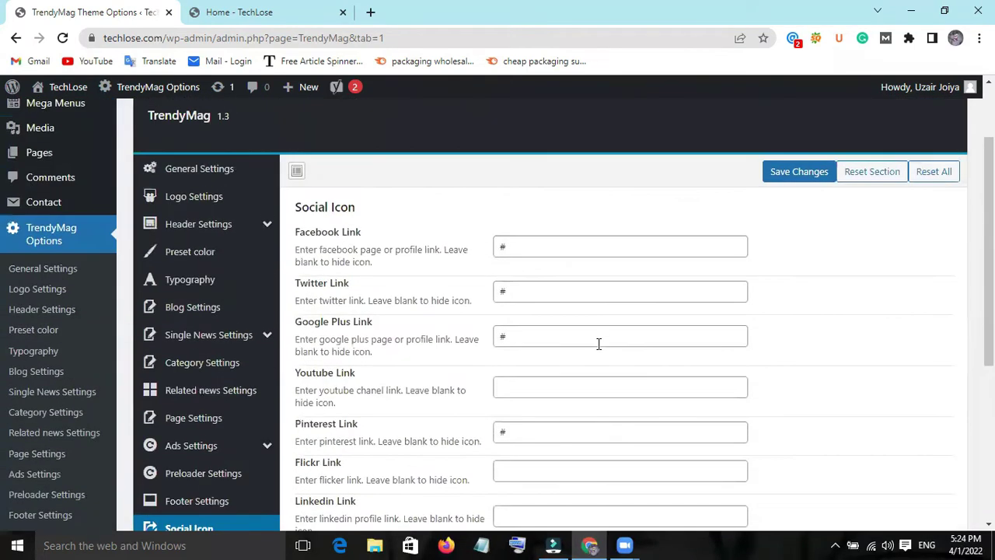
pyautogui.click(547, 339)
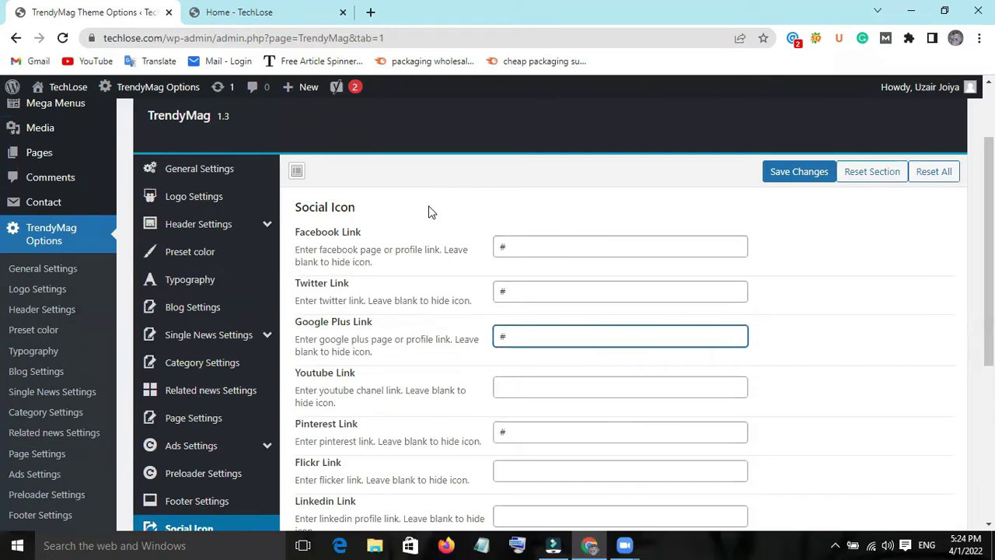
pyautogui.click(276, 25)
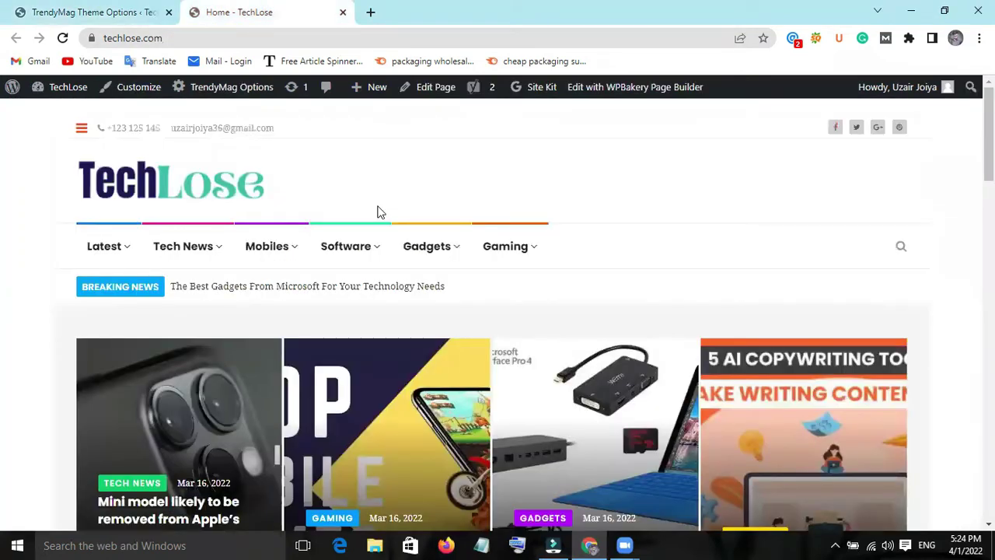
pyautogui.scroll(-20, 378, 213)
pyautogui.scroll(1, 400, 353)
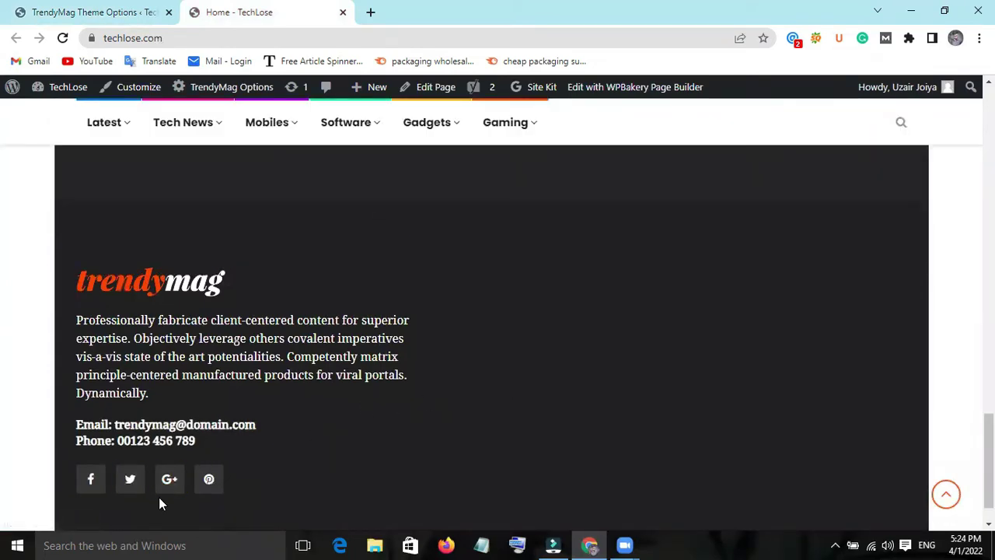
pyautogui.click(88, 11)
# Clear the Google Plus link's '#', save, and reload the homepage to confirm the icon is gone.
pyautogui.click(516, 332)
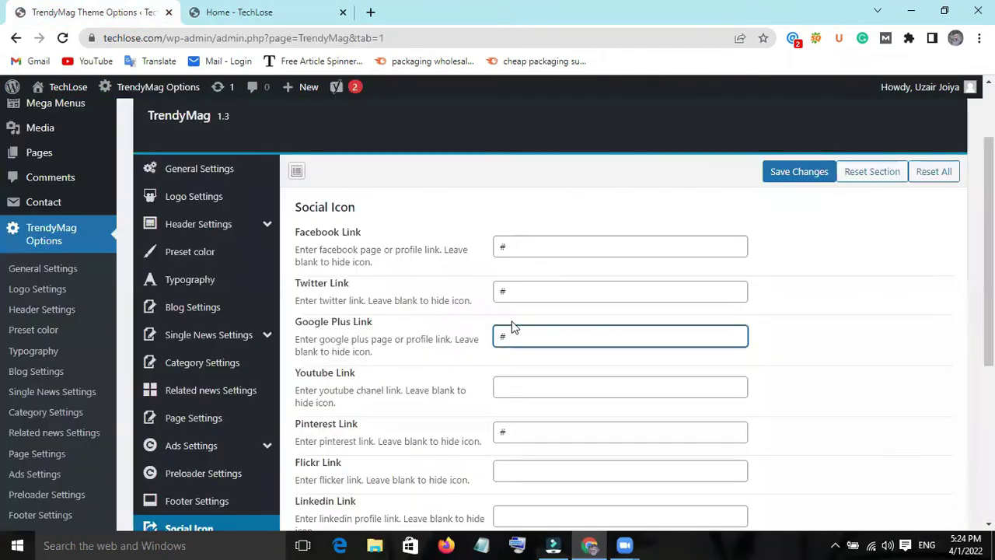
pyautogui.press('BackSpace')
pyautogui.click(787, 173)
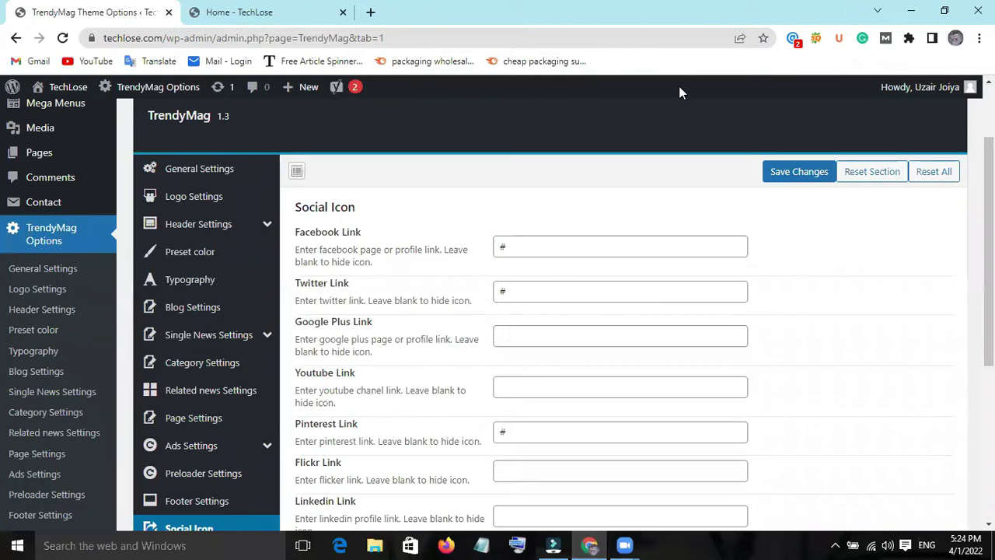
pyautogui.click(254, 15)
pyautogui.click(63, 37)
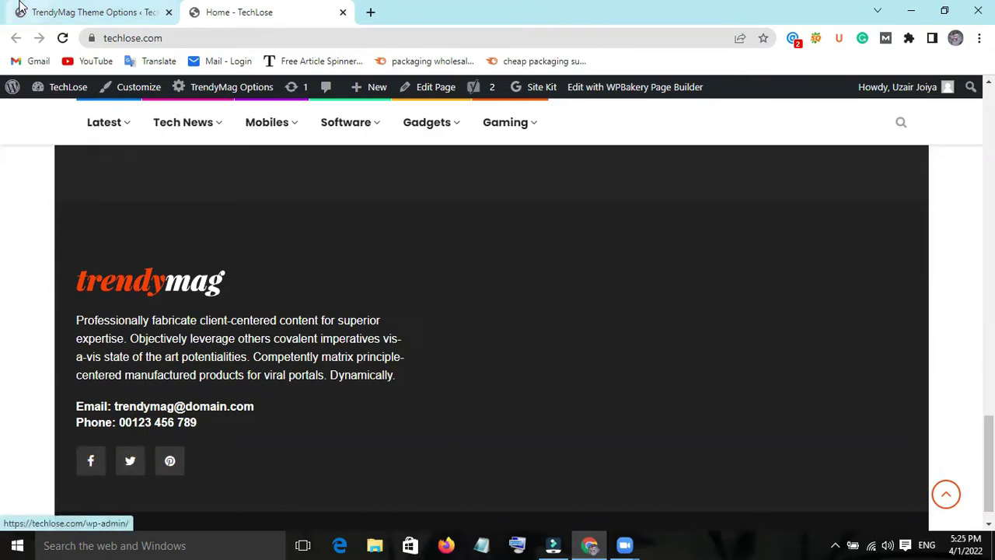
# Clear and re-enter '#' in the Facebook Link field, then go to Import / Export.
pyautogui.click(86, 12)
pyautogui.scroll(-3, 378, 267)
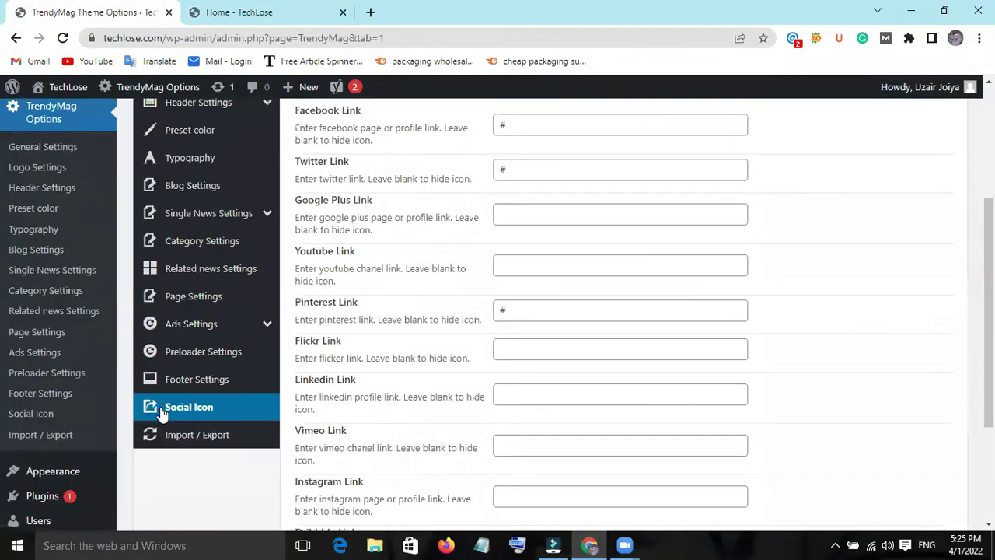
pyautogui.scroll(3, 578, 200)
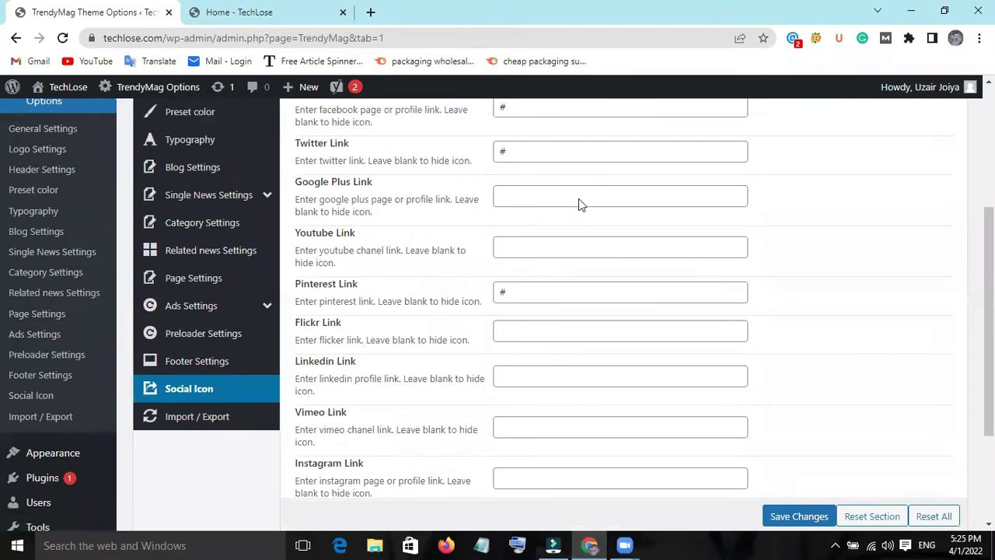
pyautogui.click(537, 253)
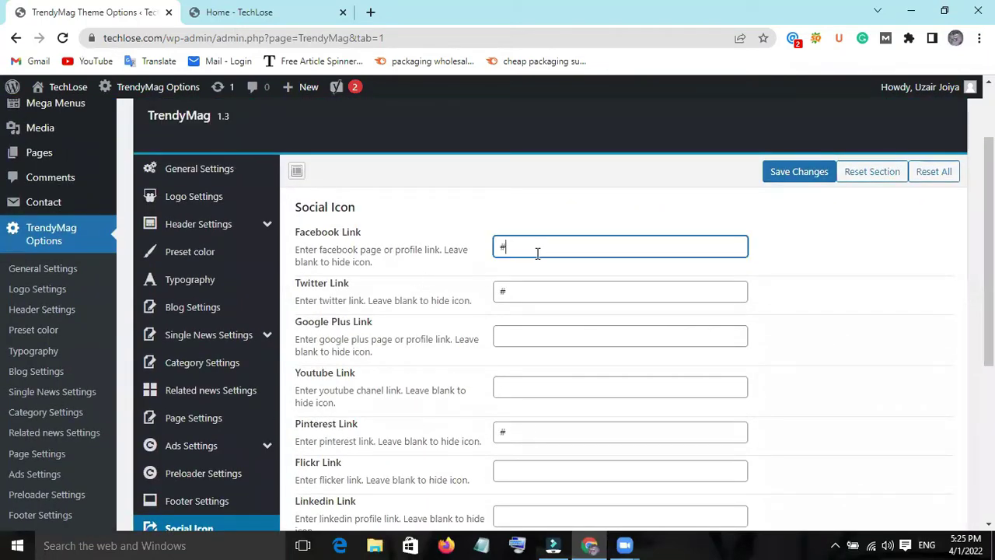
pyautogui.press('BackSpace')
pyautogui.scroll(-1, 537, 253)
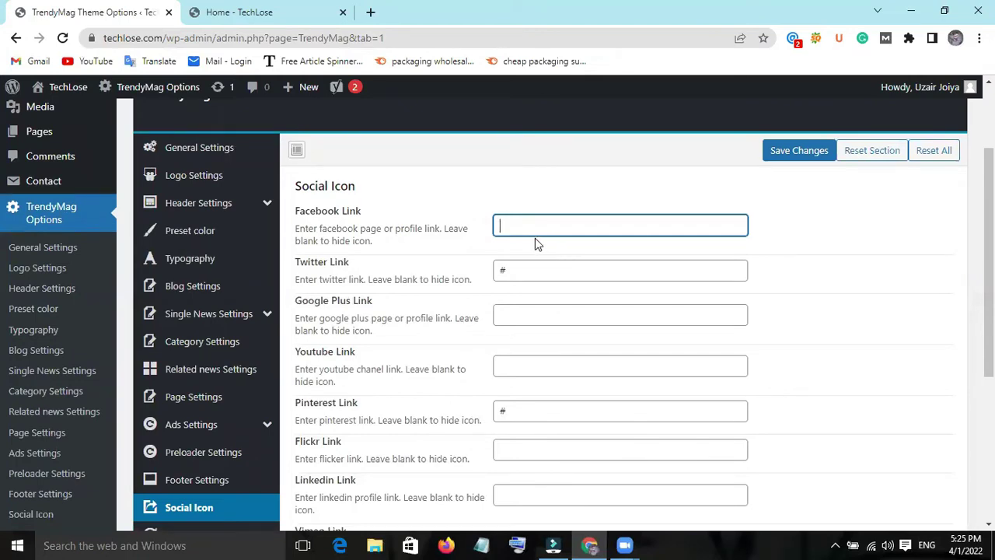
pyautogui.write('#')
pyautogui.scroll(-5, 527, 228)
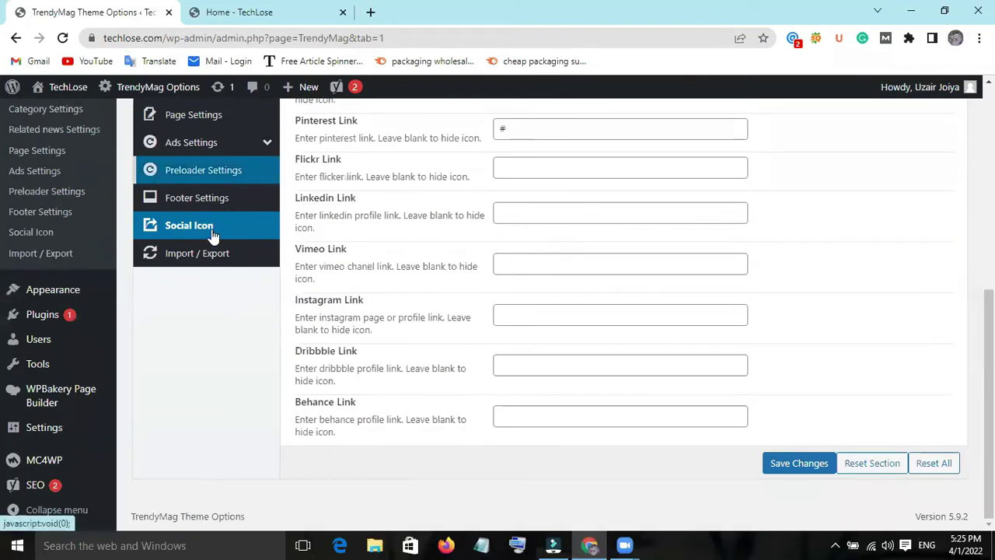
pyautogui.click(221, 258)
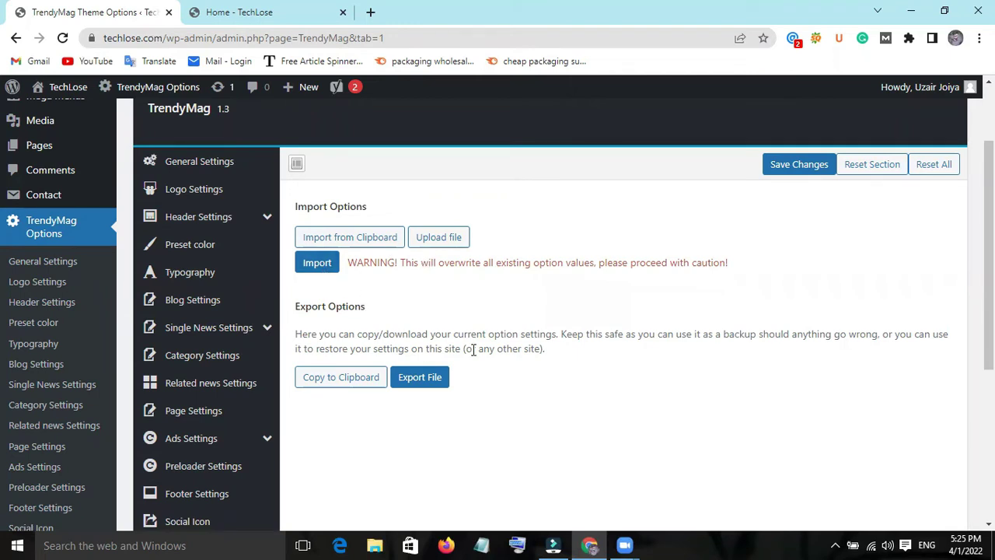
# Copy the current theme settings to the clipboard and open the Import from Clipboard box.
pyautogui.scroll(1, 470, 350)
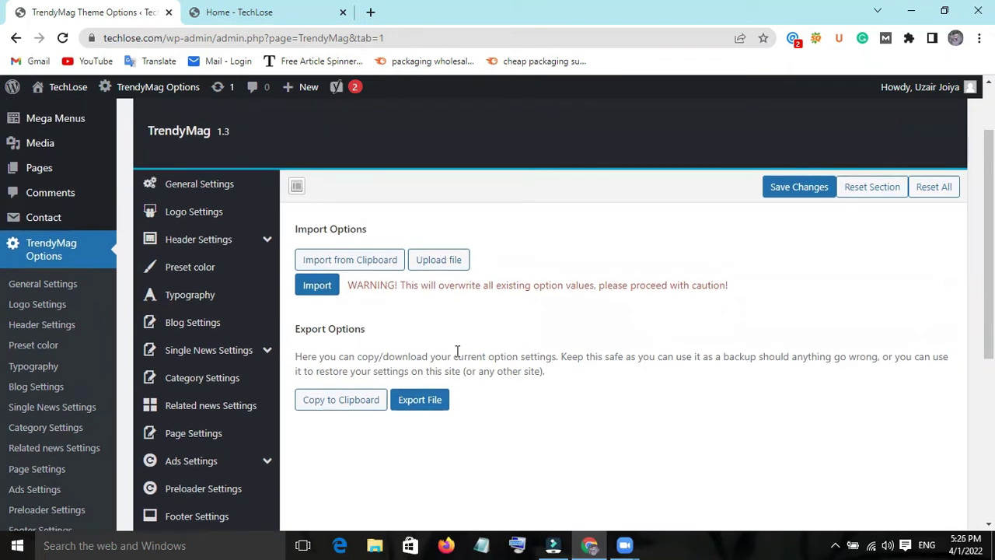
pyautogui.click(357, 399)
pyautogui.click(375, 268)
pyautogui.click(349, 310)
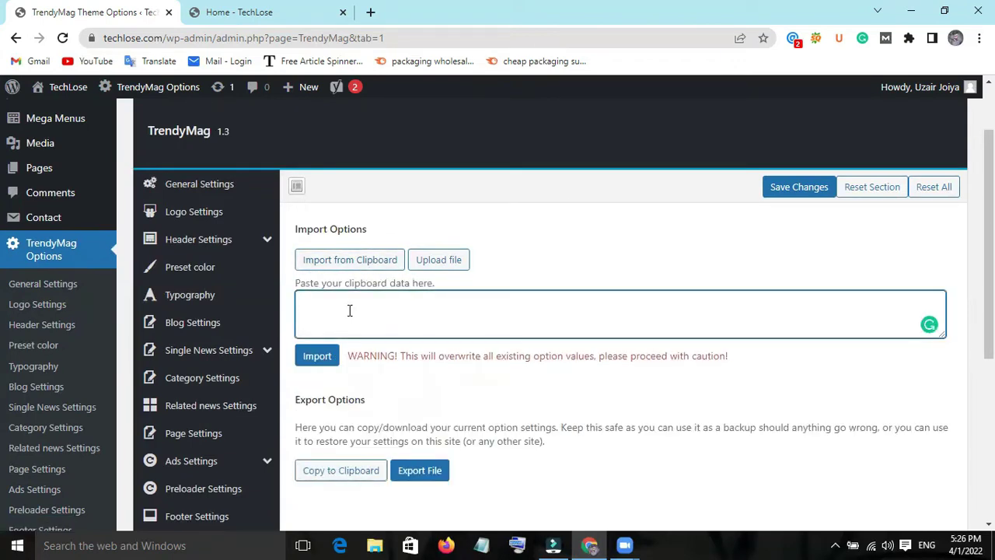
pyautogui.hotkey('ctrl', 'f')
pyautogui.write('v')
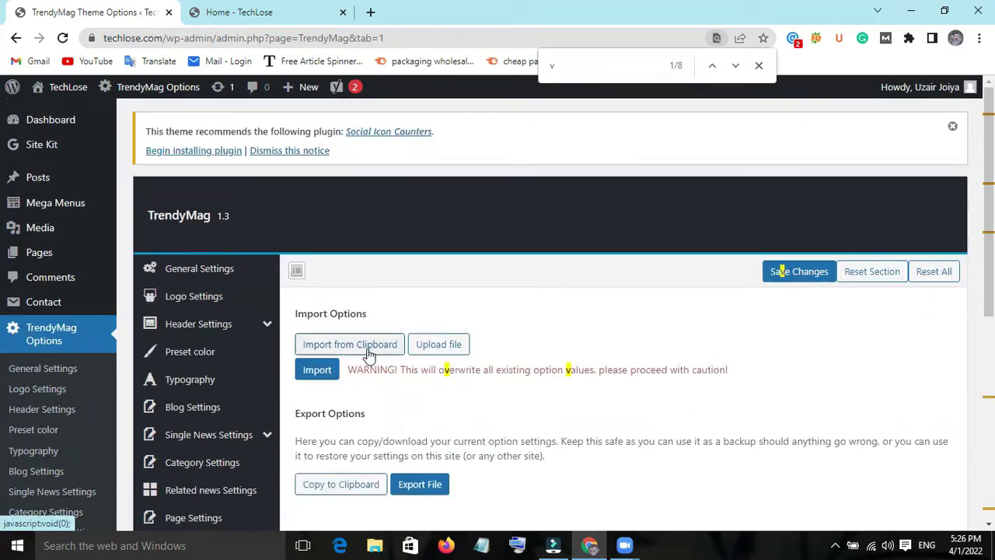
# Paste the copied settings JSON into the import box, then select and delete it.
pyautogui.click(370, 351)
pyautogui.click(758, 66)
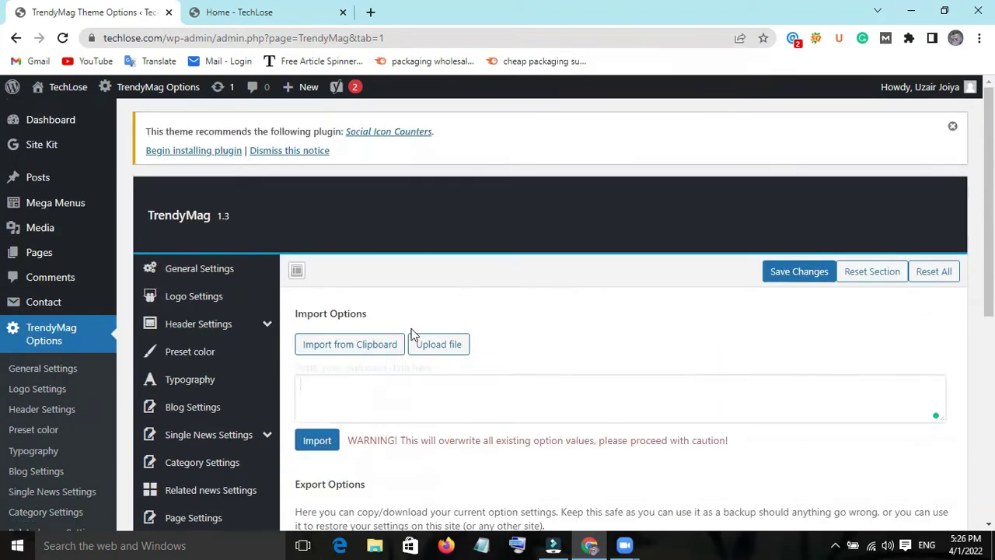
pyautogui.click(356, 350)
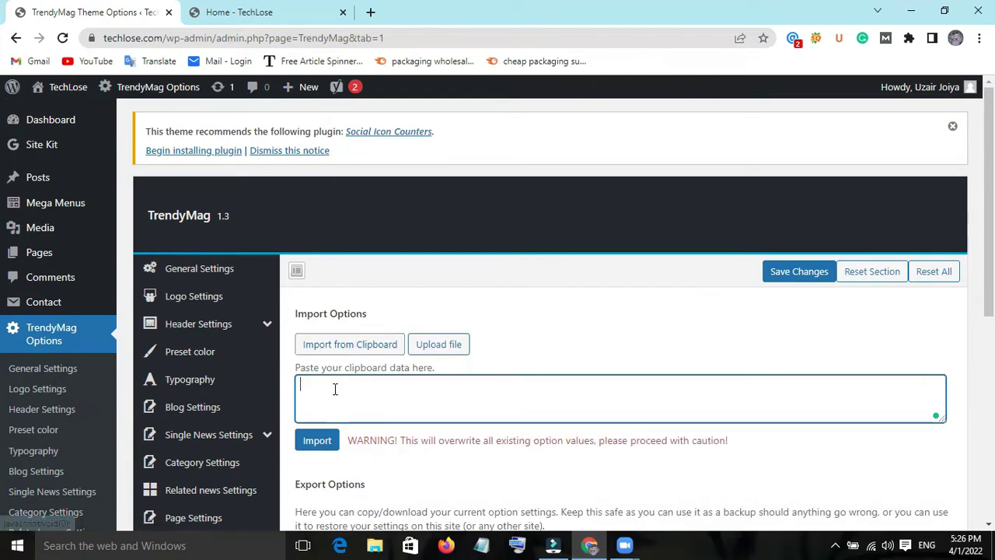
pyautogui.hotkey('ctrl', 'v')
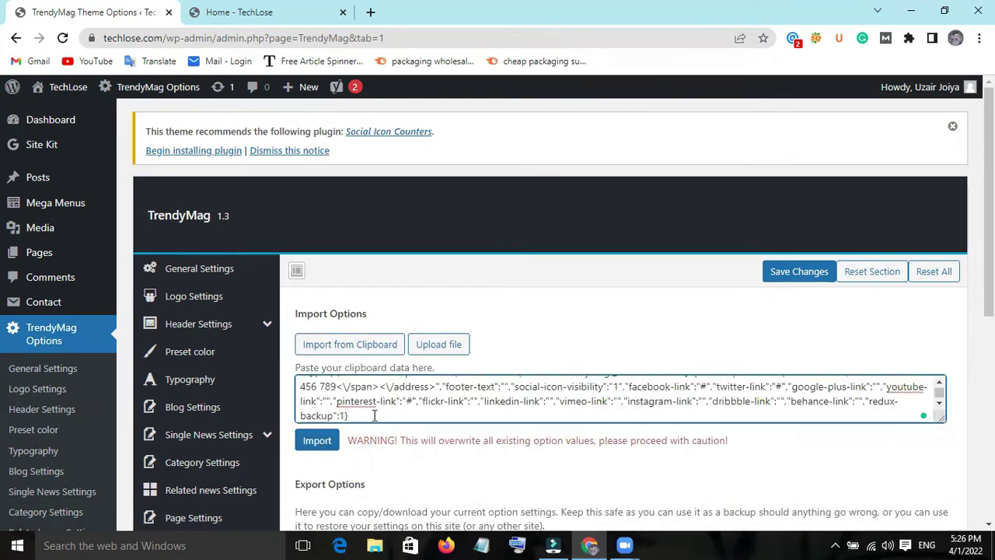
pyautogui.moveTo(338, 413); pyautogui.dragTo(285, 378)
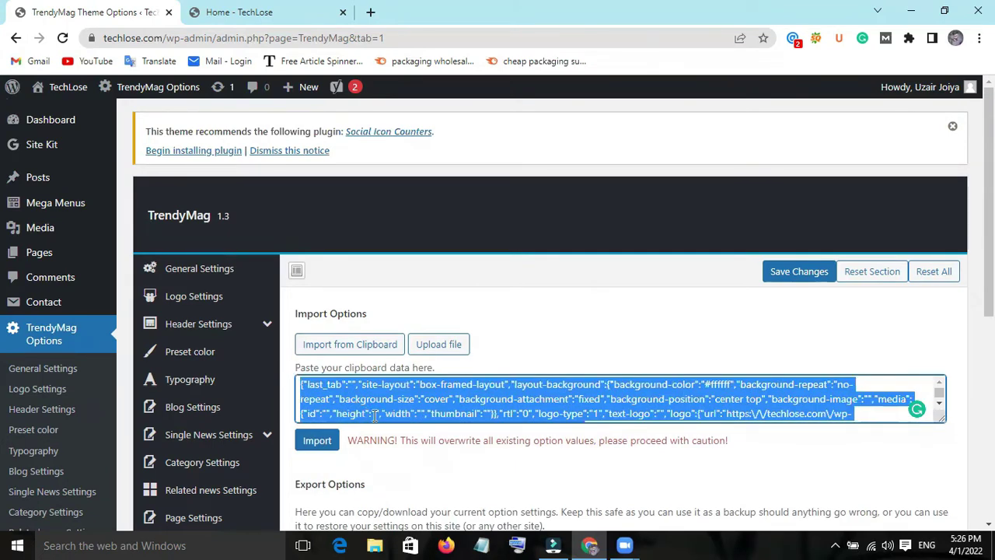
pyautogui.press('BackSpace')
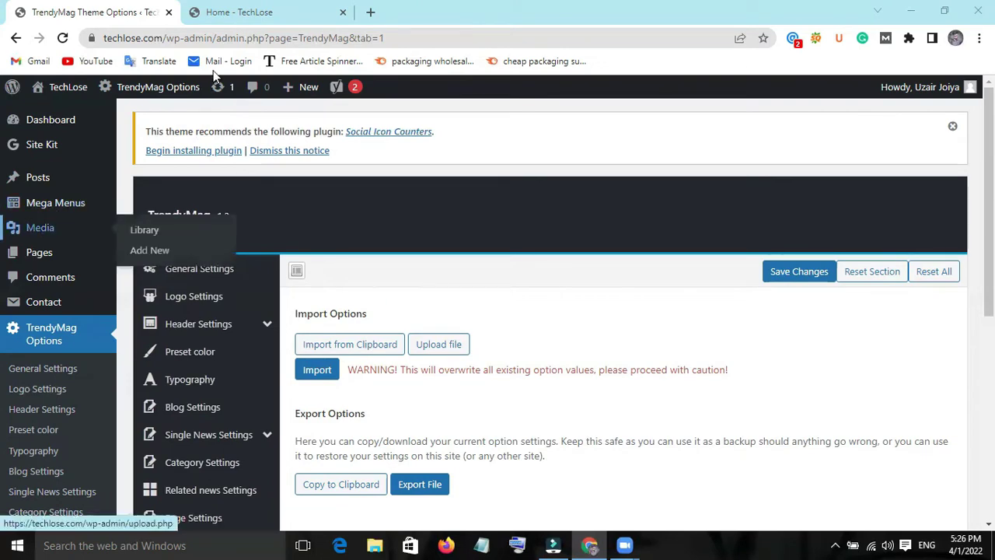
# Switch to the Home - TechLose tab to edit it with WPBakery Page Builder.
pyautogui.click(233, 12)
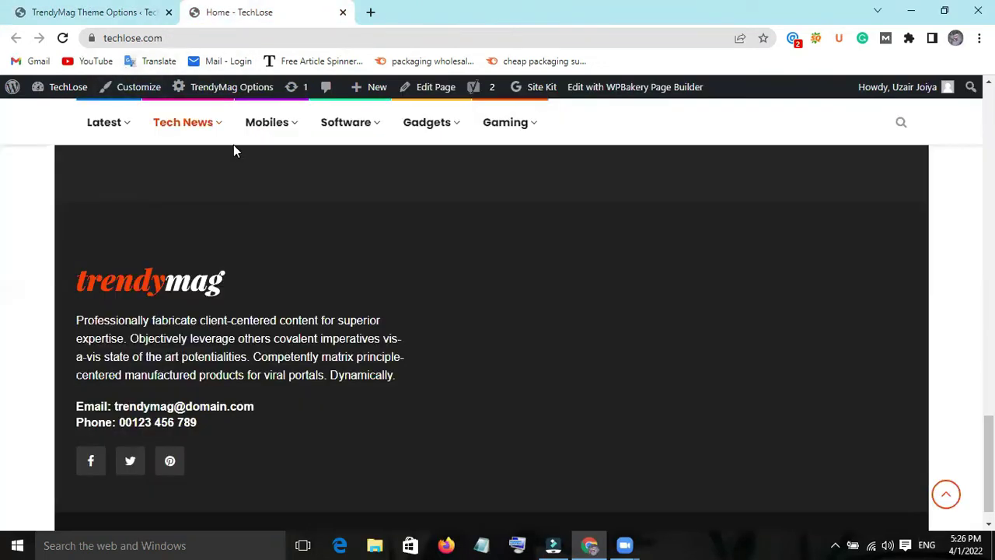
pyautogui.moveTo(234, 145)
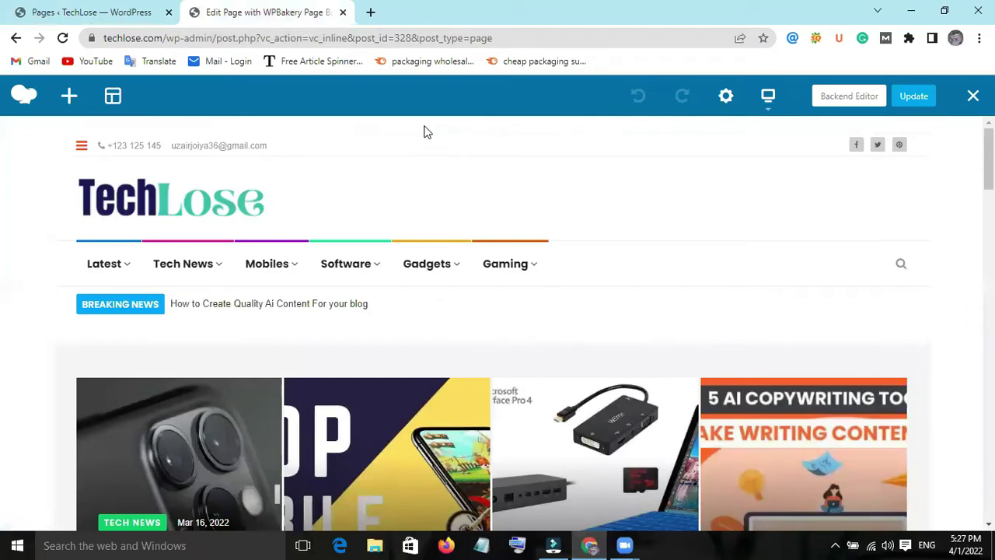
# Add a Contact Form 7 element to the page and dismiss its settings.
pyautogui.click(68, 96)
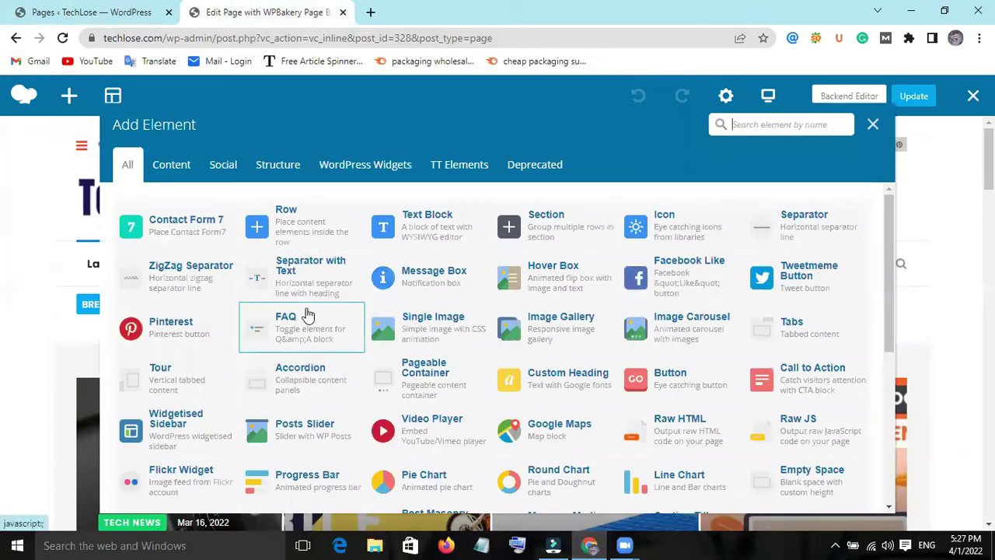
pyautogui.scroll(-3, 307, 315)
pyautogui.scroll(3, 307, 314)
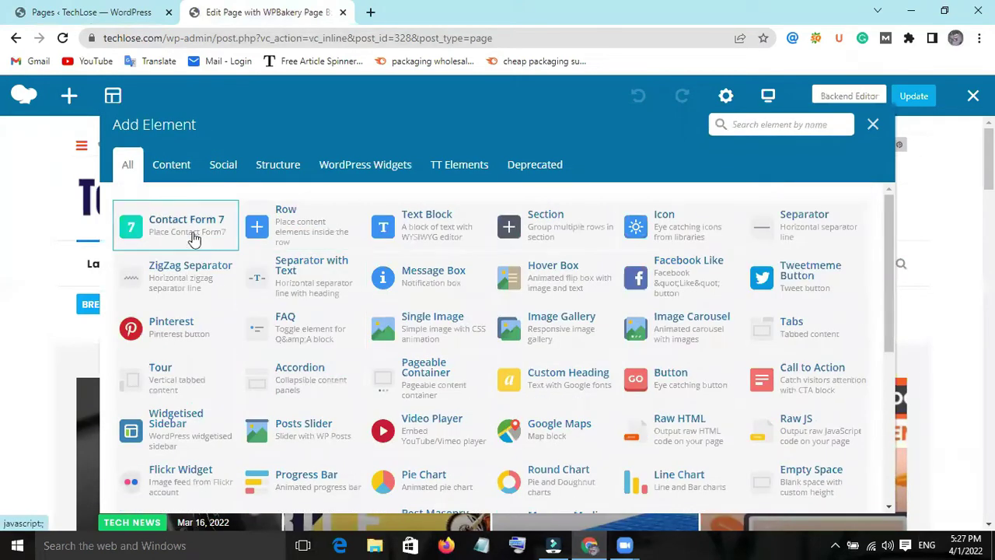
pyautogui.click(195, 238)
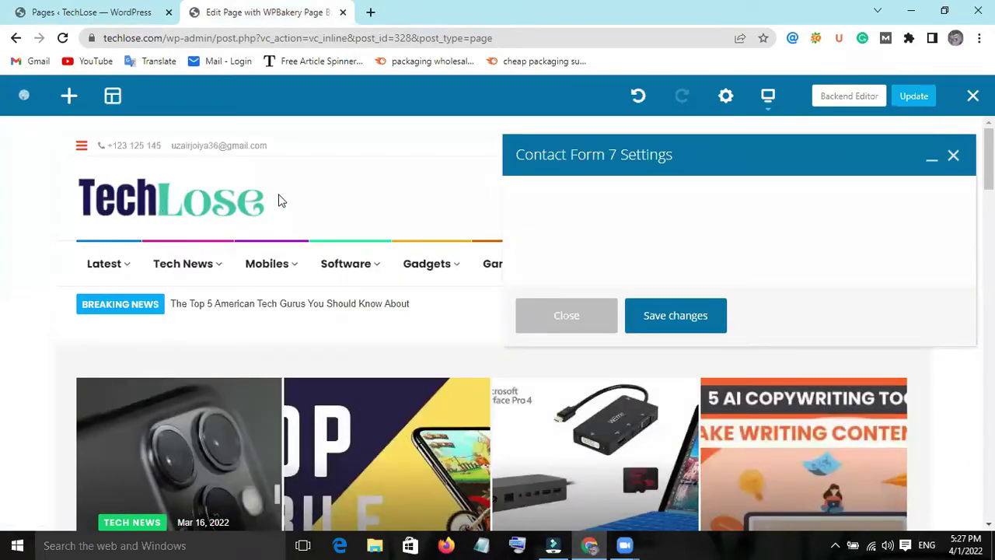
pyautogui.click(954, 158)
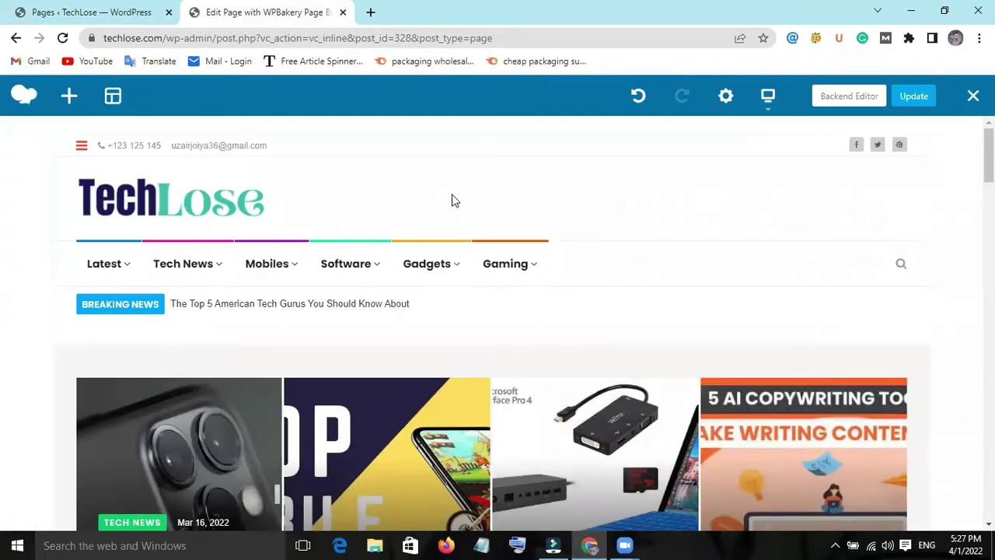
# Browse the grid of templates in the Template library, then close it.
pyautogui.click(110, 102)
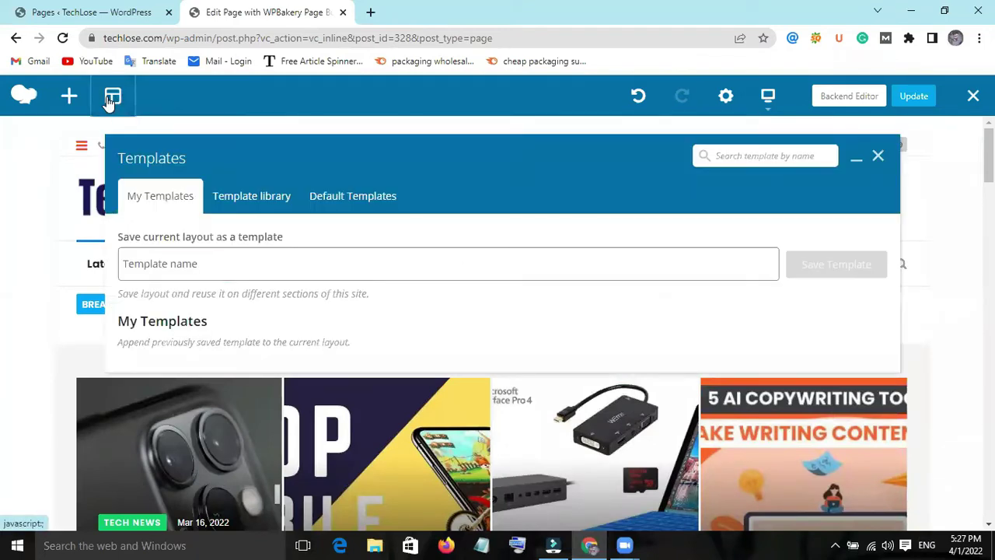
pyautogui.click(247, 201)
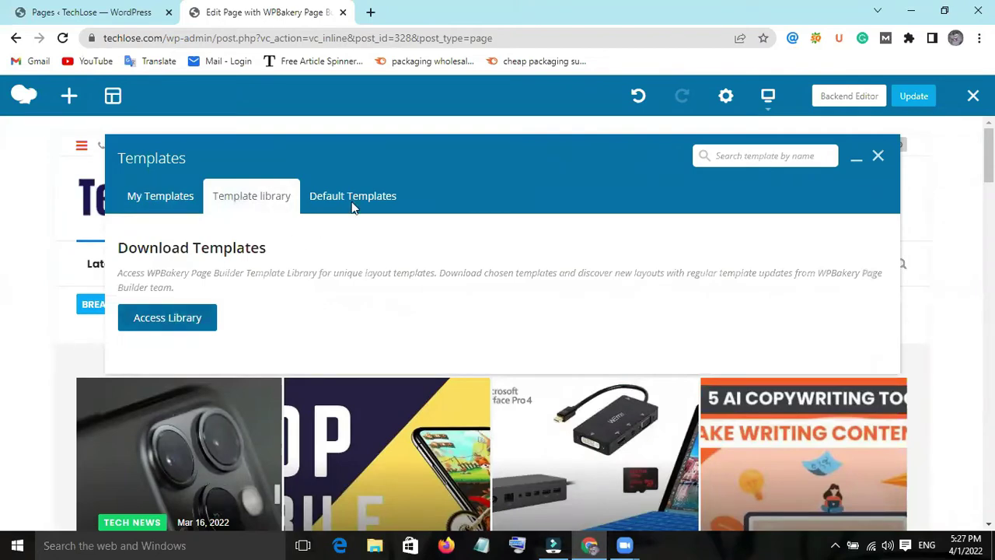
pyautogui.click(167, 318)
pyautogui.scroll(-3, 411, 382)
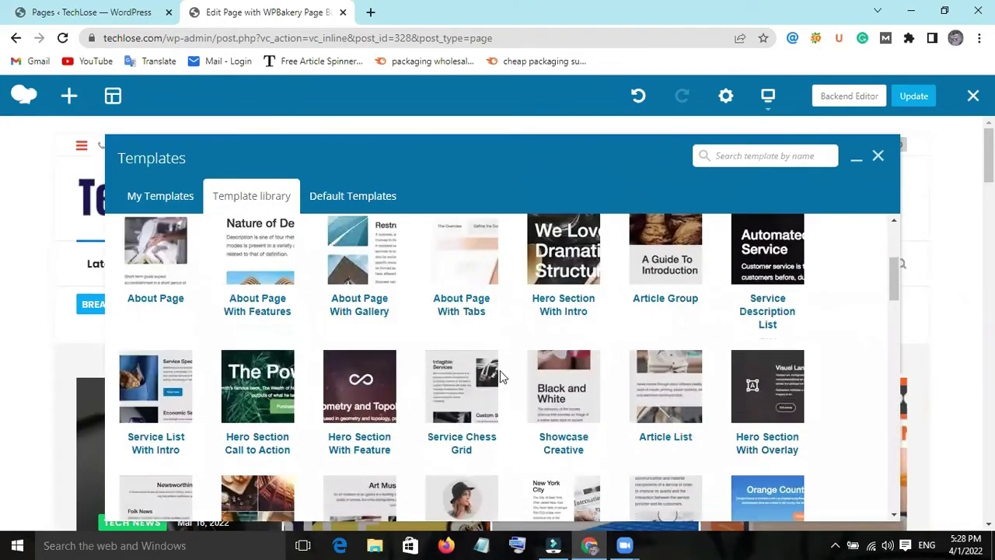
pyautogui.scroll(-4, 501, 376)
pyautogui.scroll(1, 582, 365)
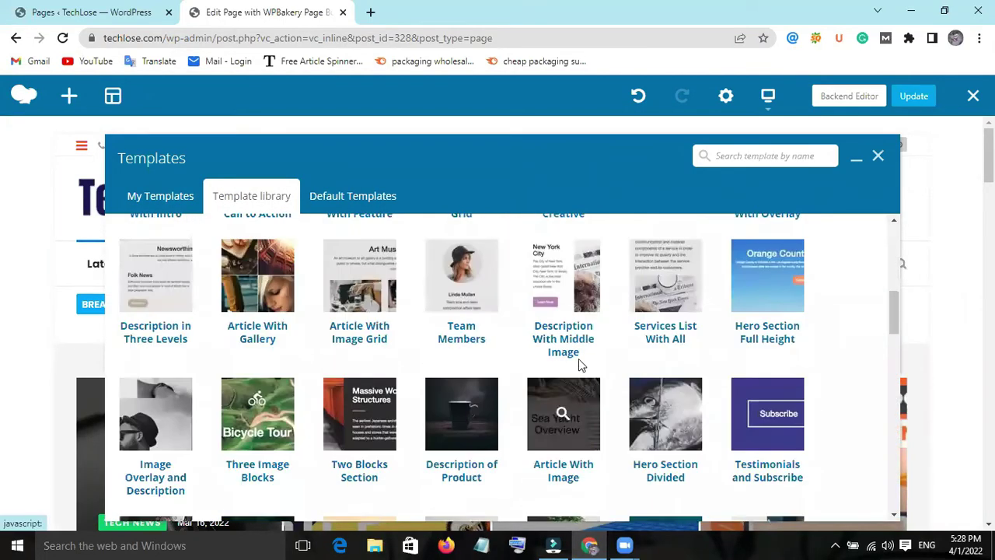
pyautogui.scroll(-3, 583, 358)
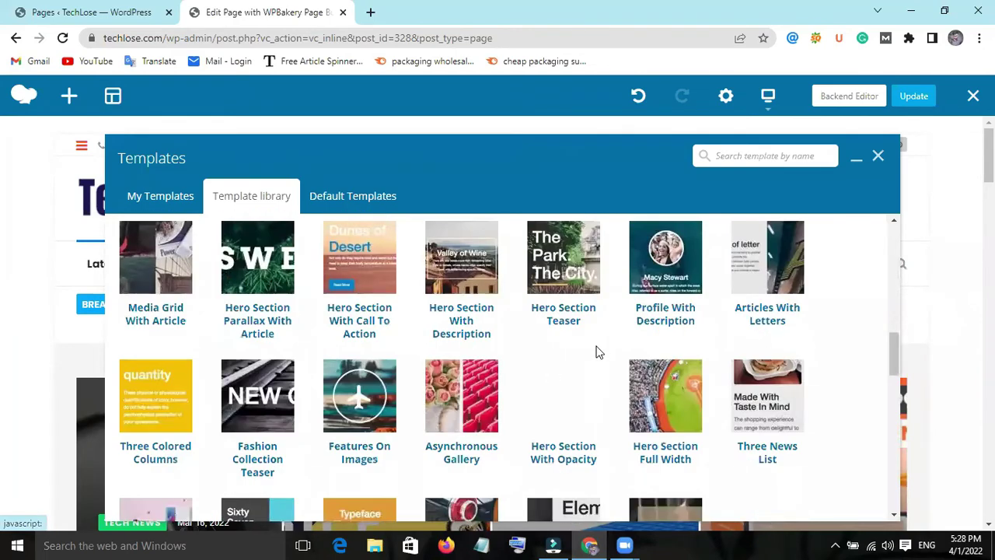
pyautogui.scroll(-10, 597, 351)
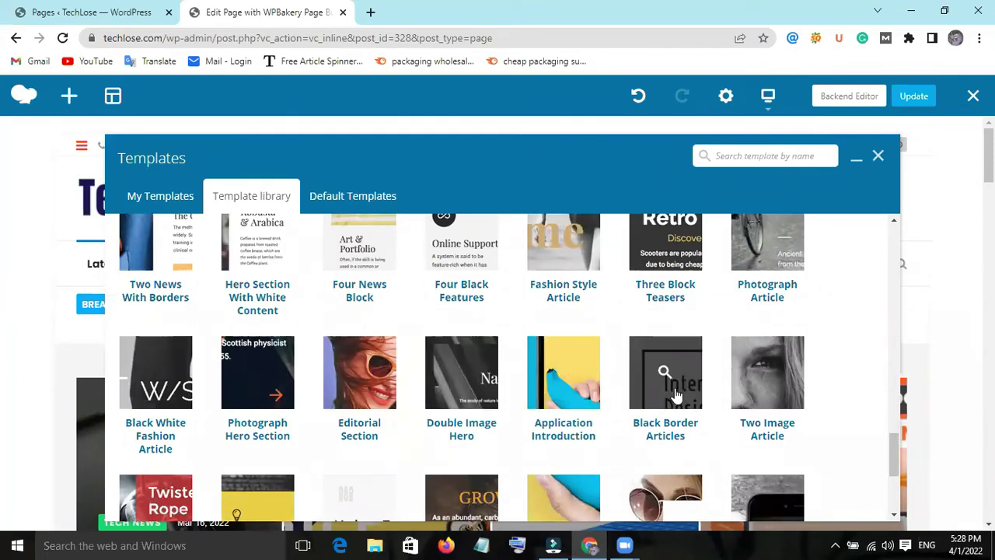
pyautogui.click(878, 159)
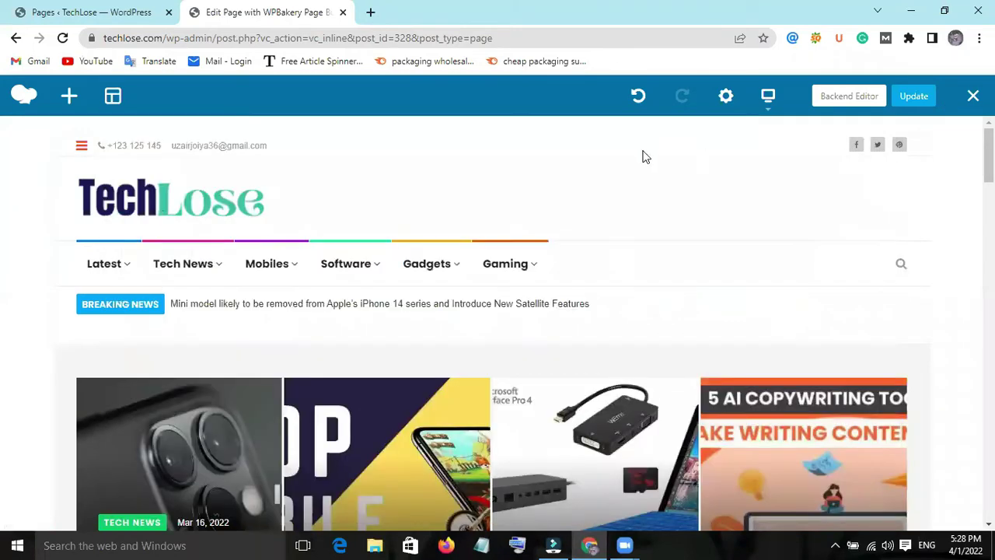
# Check the Page Settings, then preview the page at smartphone portrait size.
pyautogui.click(728, 98)
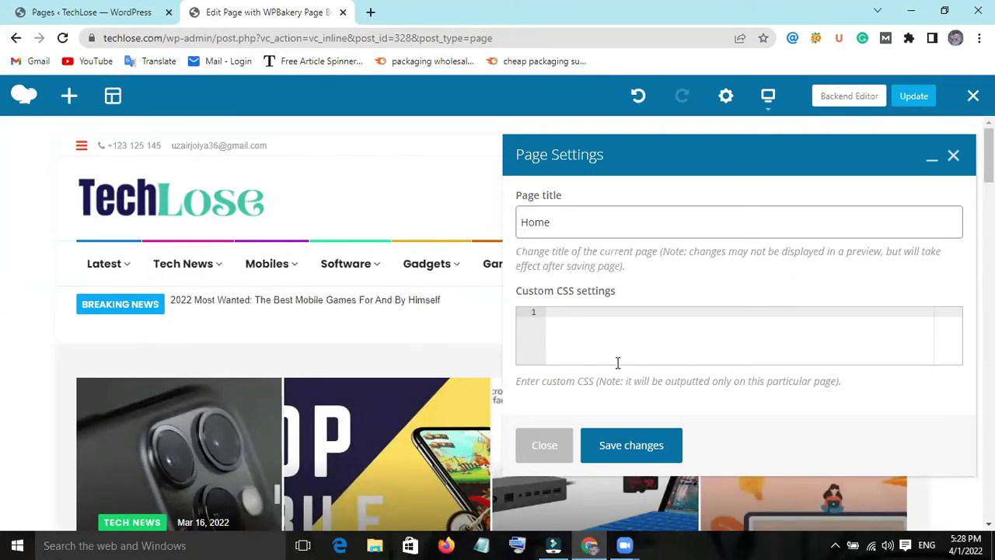
pyautogui.click(954, 158)
pyautogui.moveTo(762, 99)
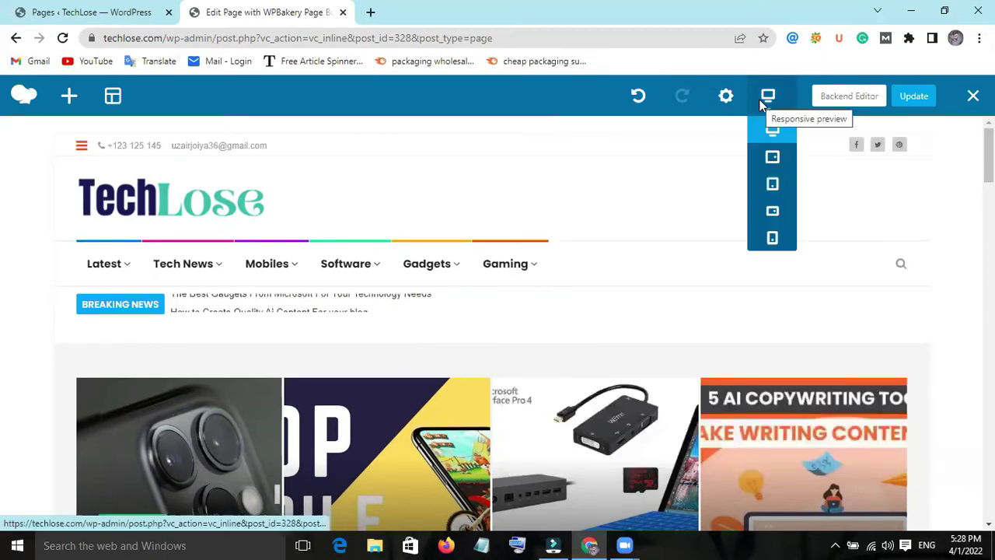
pyautogui.click(774, 237)
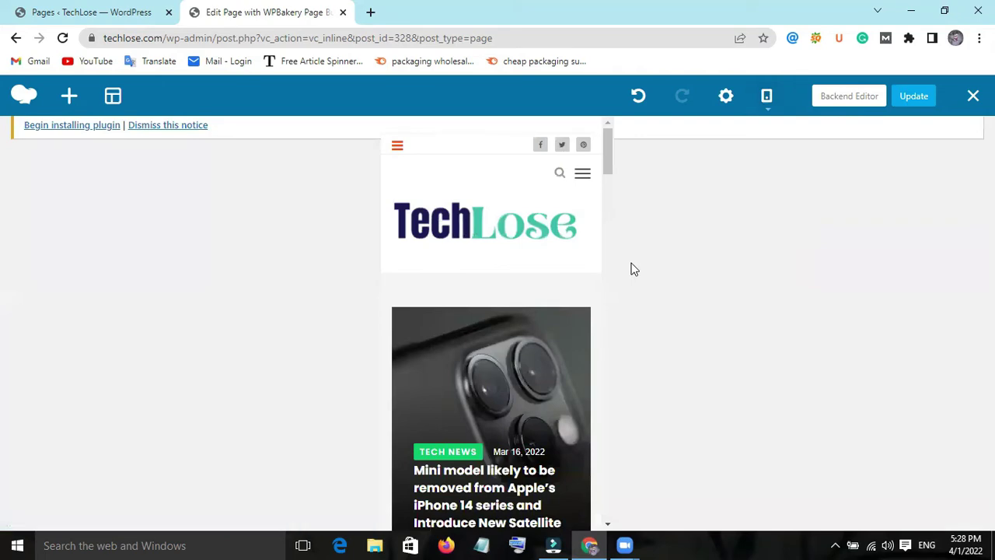
# Return the preview to desktop width and try the Backend Editor, staying on the page.
pyautogui.moveTo(610, 160); pyautogui.dragTo(706, 127)
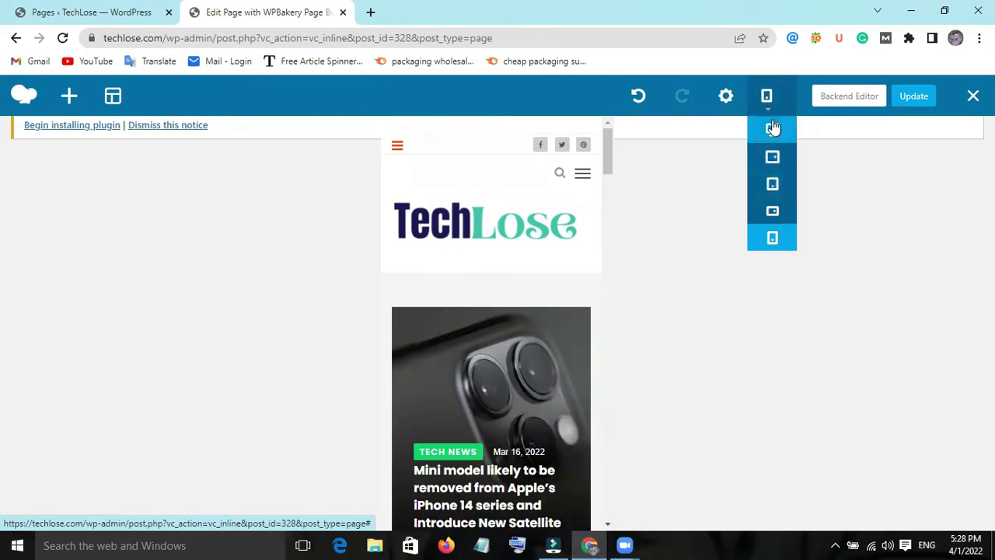
pyautogui.click(771, 132)
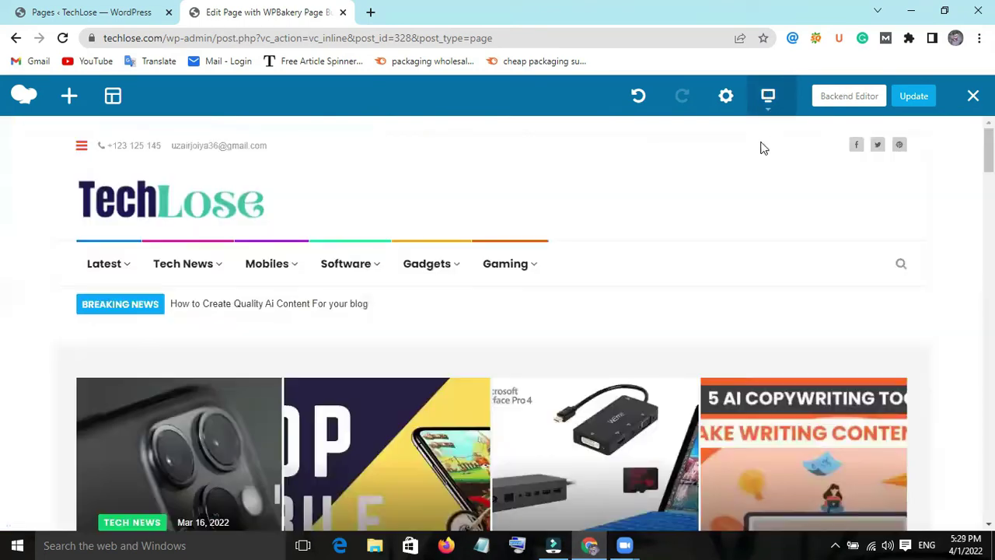
pyautogui.click(825, 101)
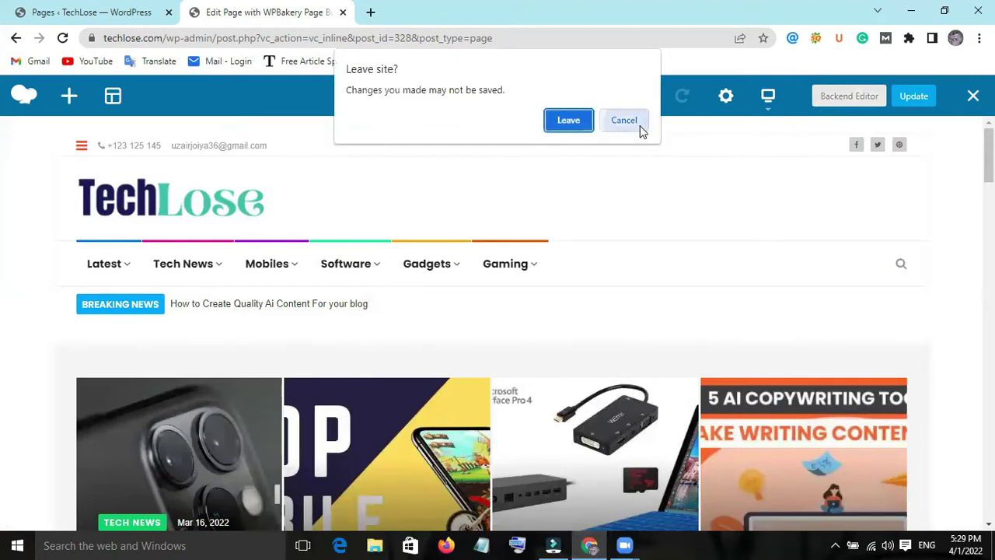
pyautogui.click(641, 128)
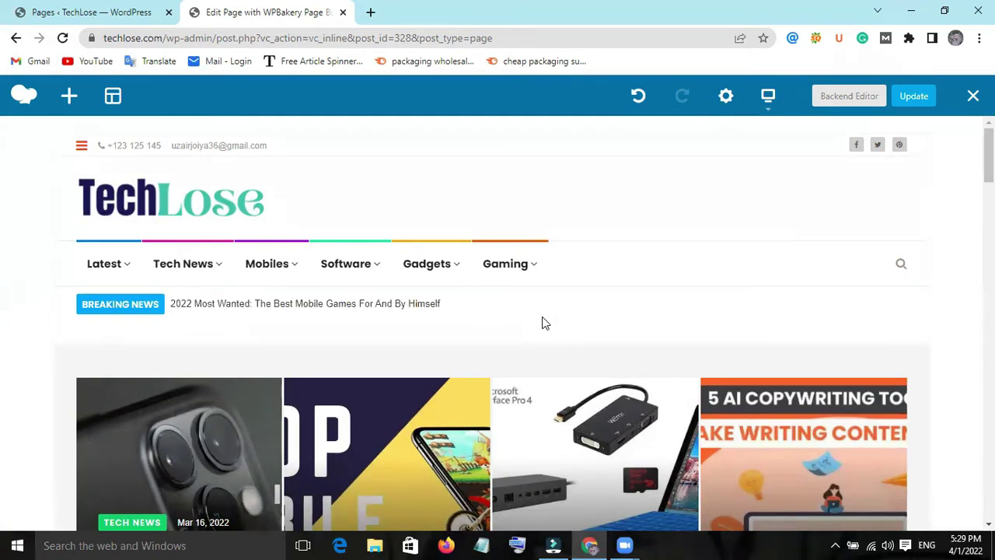
# Review the Featured News element's title and featured news item, keeping the same item.
pyautogui.scroll(-4, 545, 323)
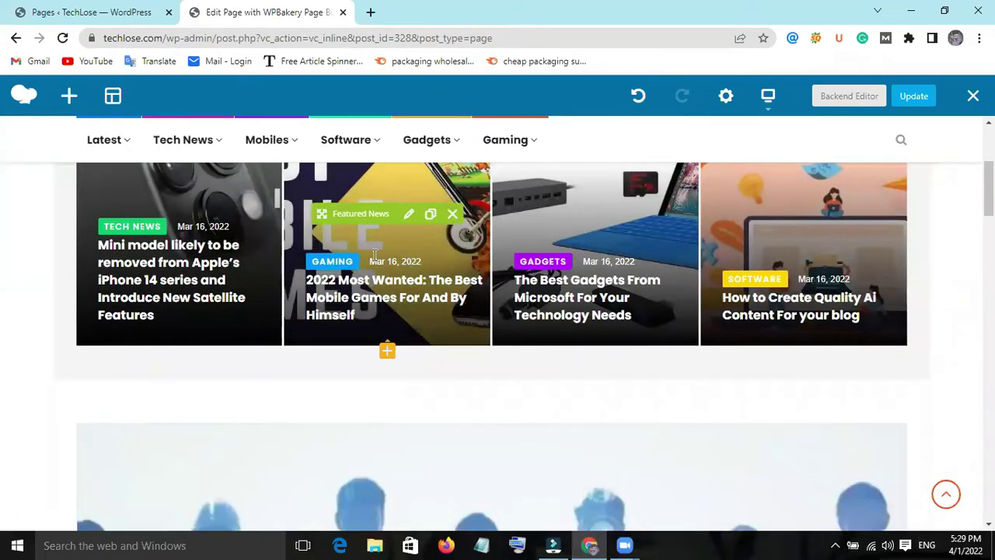
pyautogui.scroll(2, 344, 238)
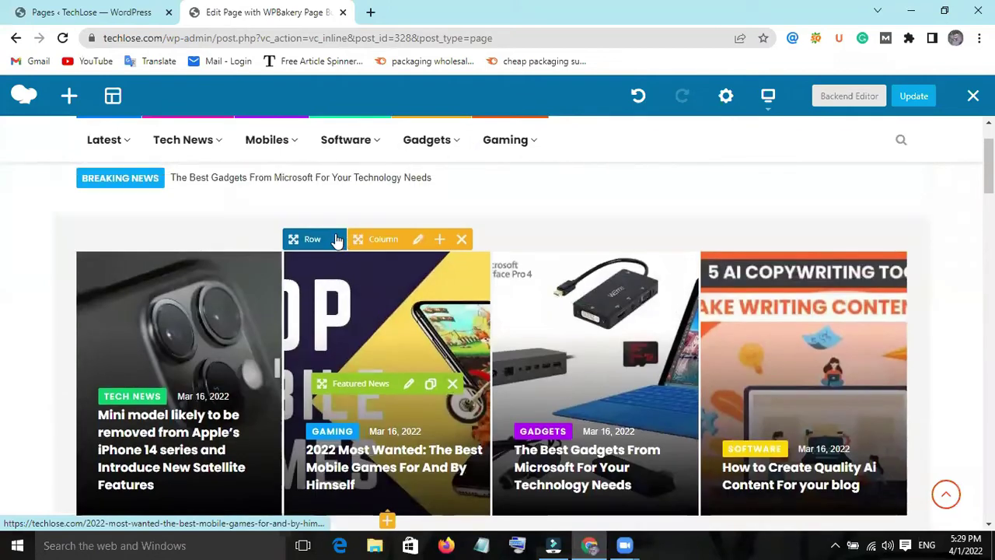
pyautogui.scroll(1, 336, 239)
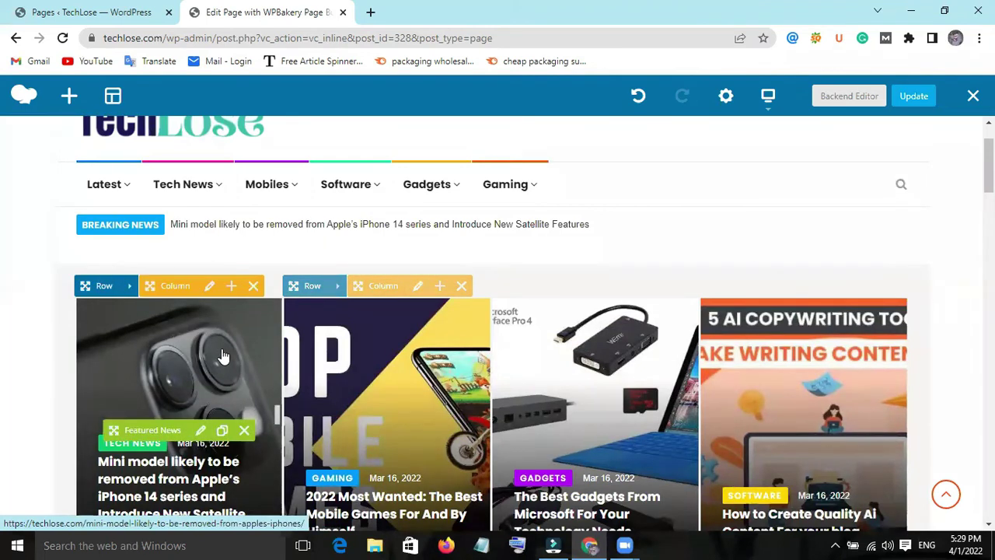
pyautogui.click(201, 433)
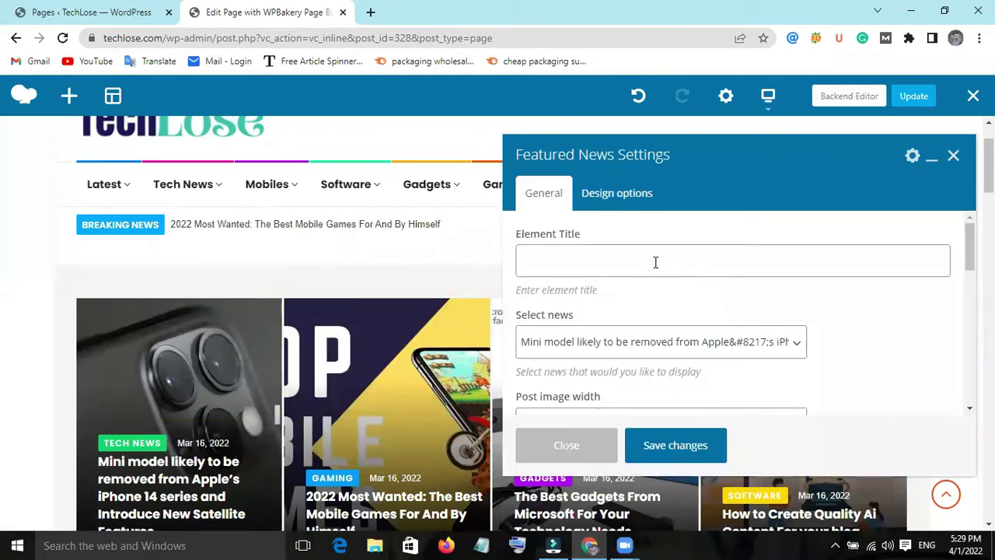
pyautogui.click(655, 262)
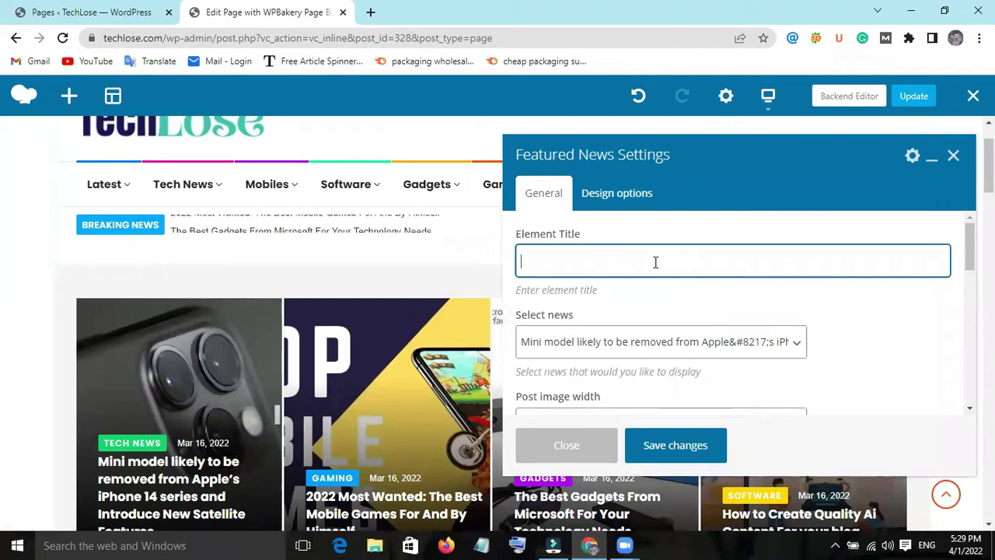
pyautogui.scroll(-1, 678, 337)
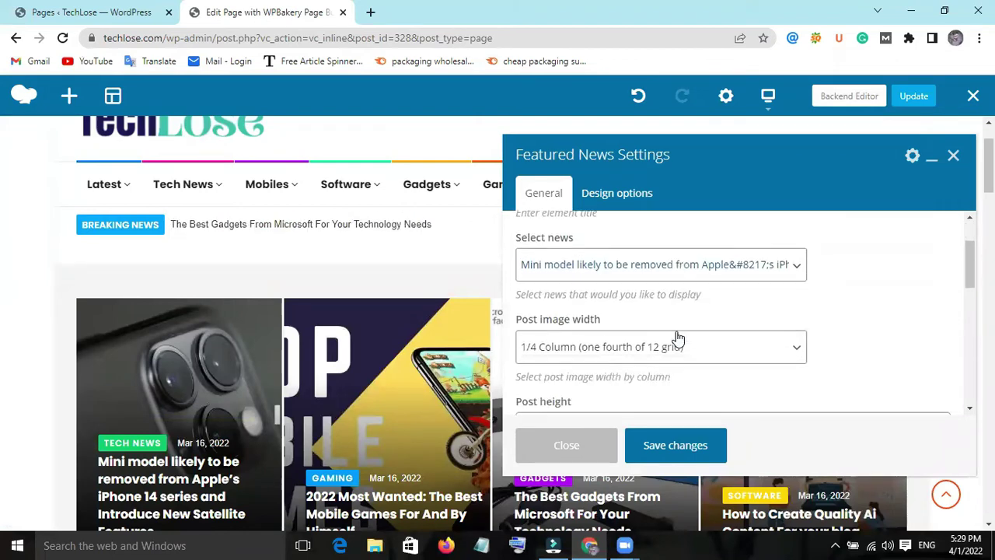
pyautogui.click(675, 271)
pyautogui.click(673, 270)
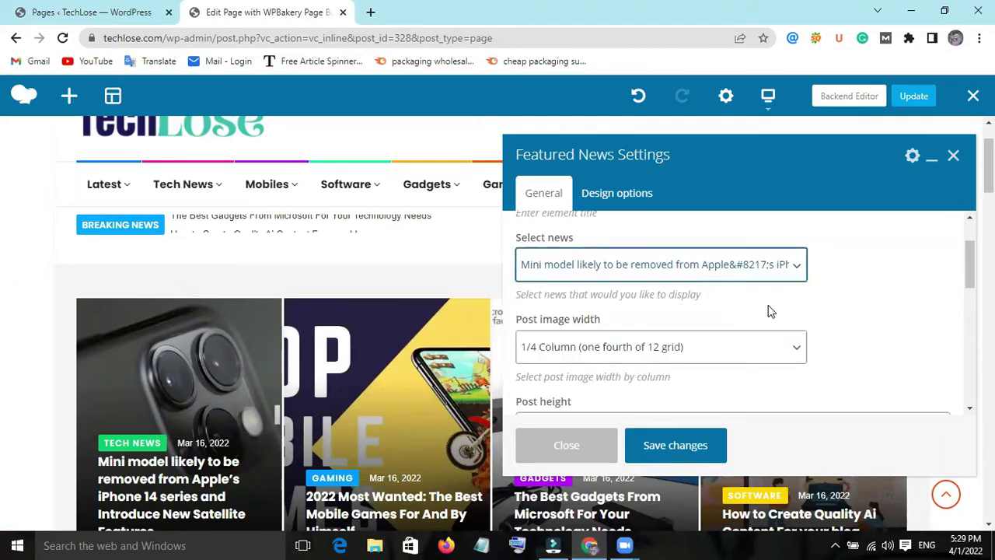
# Browse the Featured News design options and close without saving.
pyautogui.scroll(-2, 768, 309)
pyautogui.scroll(1, 768, 309)
pyautogui.scroll(-4, 768, 309)
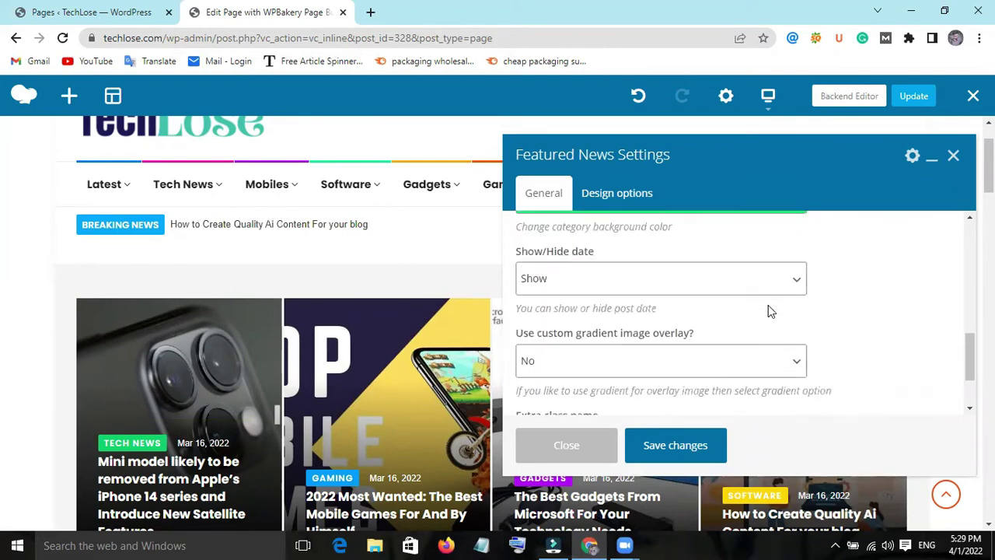
pyautogui.click(631, 198)
pyautogui.scroll(-3, 628, 268)
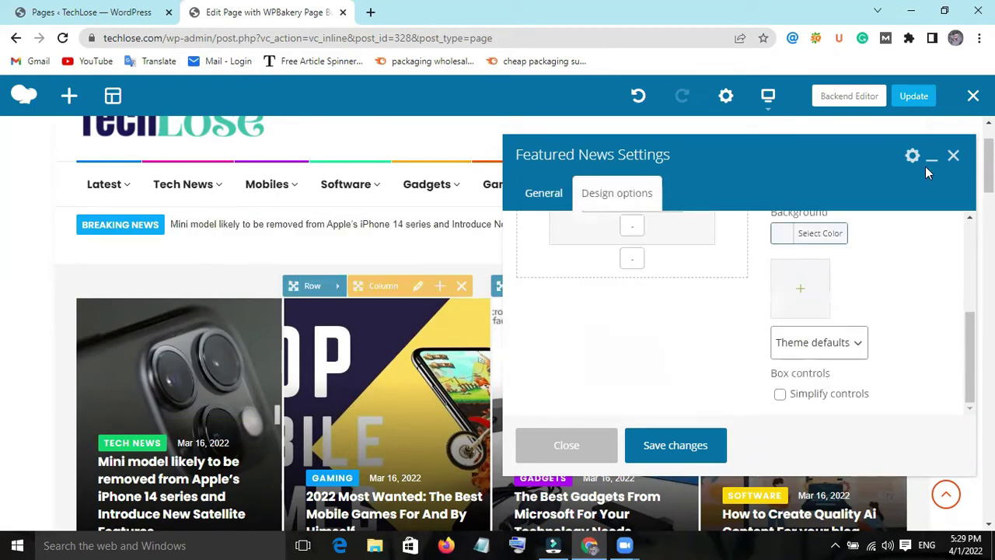
pyautogui.click(954, 156)
# Delete the News Slider element and bring up the Add Element list.
pyautogui.scroll(-6, 804, 337)
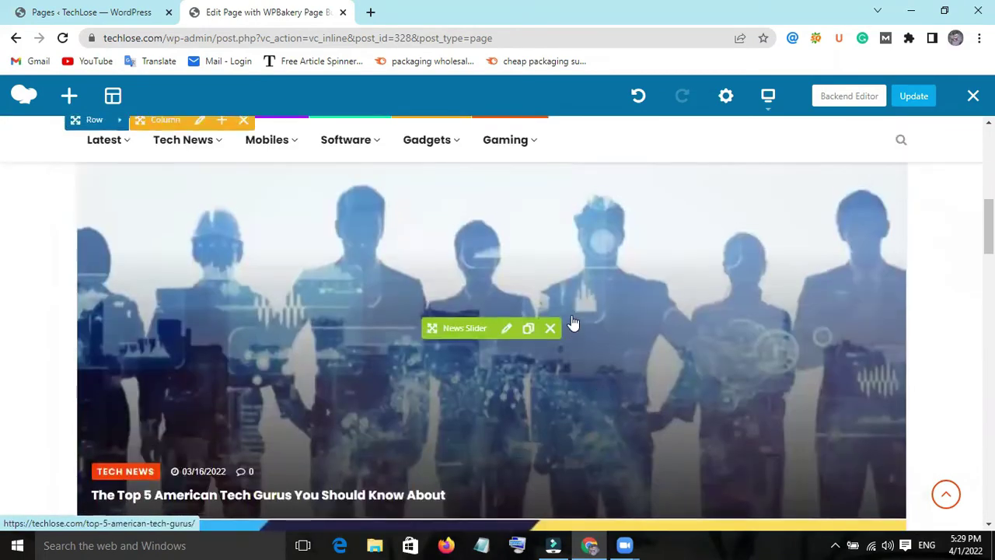
pyautogui.scroll(2, 560, 325)
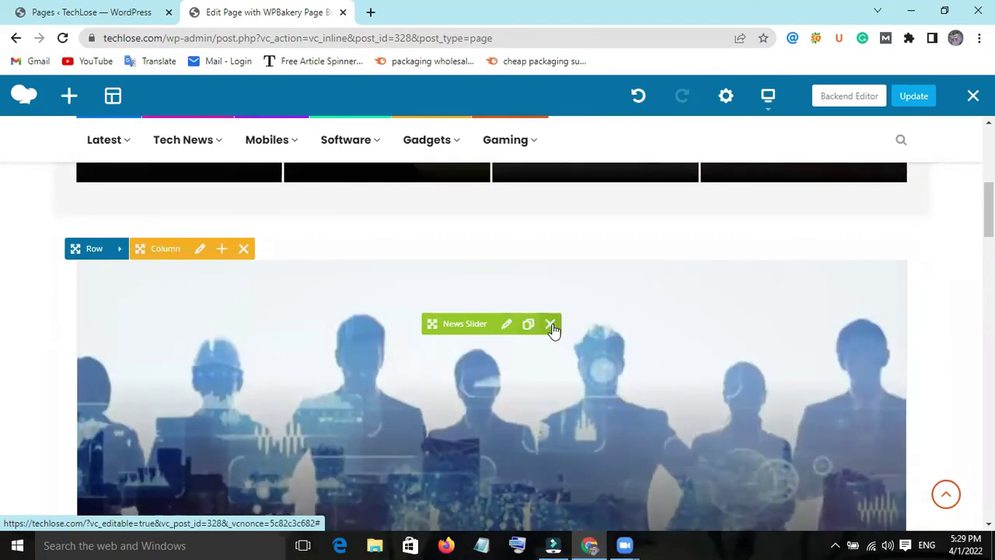
pyautogui.click(551, 325)
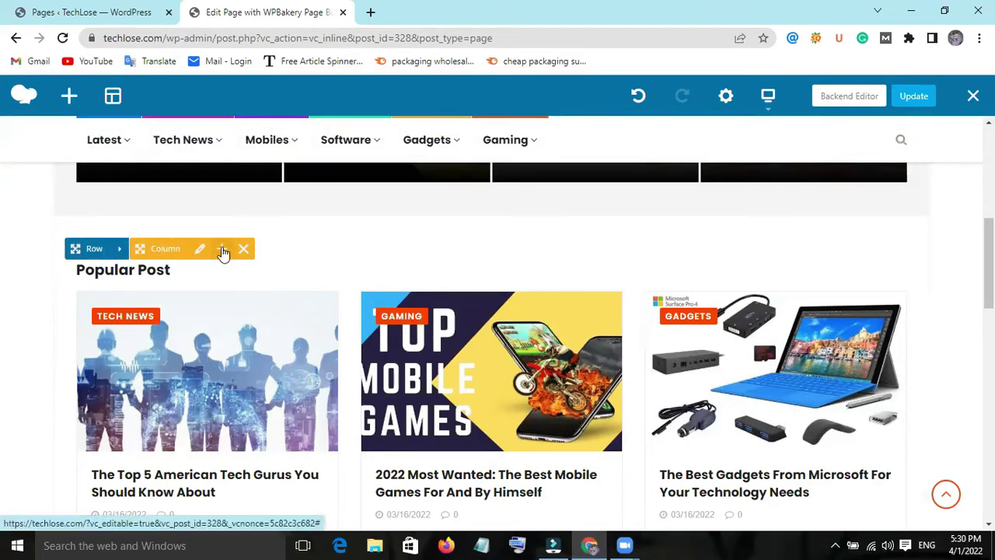
pyautogui.click(224, 250)
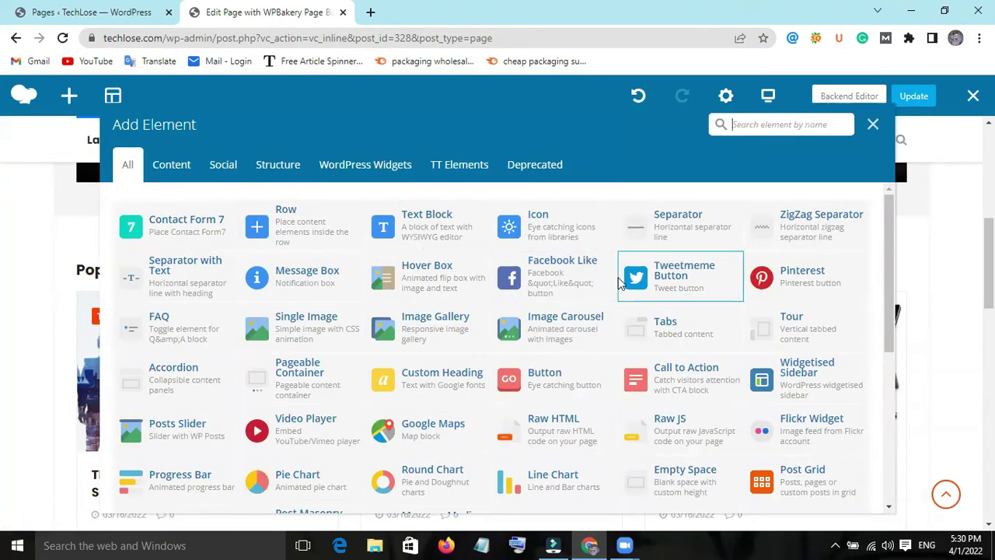
# Add a TT Image Gallery element from TT Elements, save it, then delete its column.
pyautogui.scroll(-2, 595, 319)
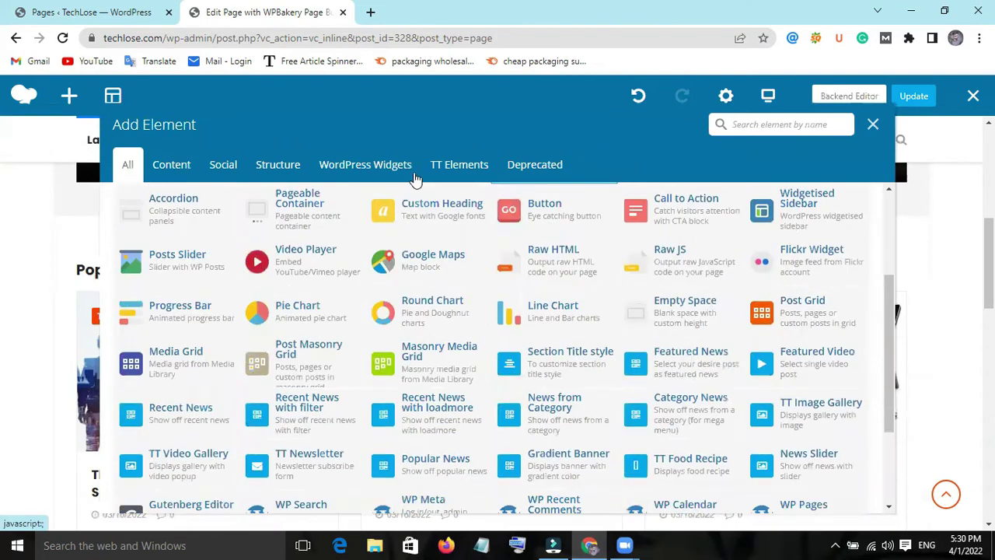
pyautogui.click(394, 170)
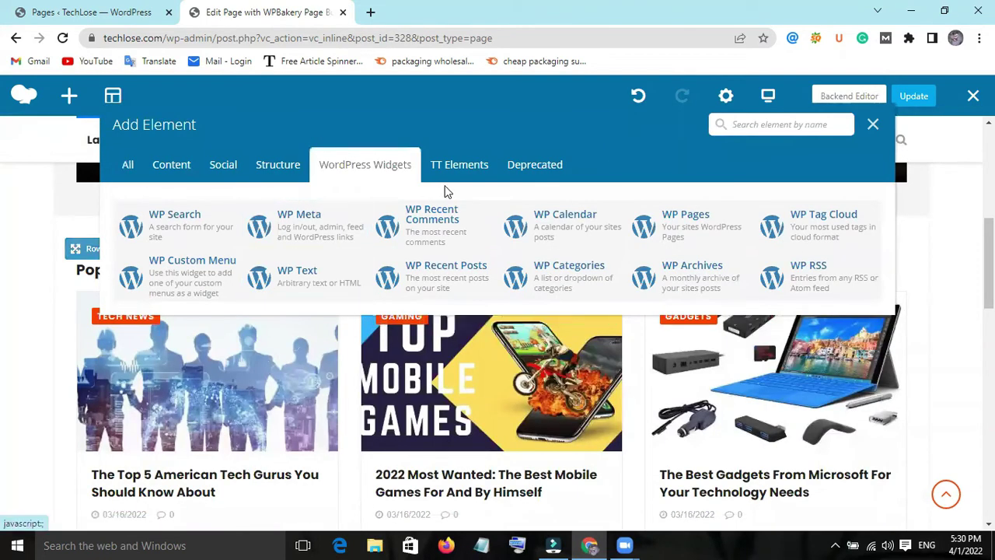
pyautogui.click(462, 173)
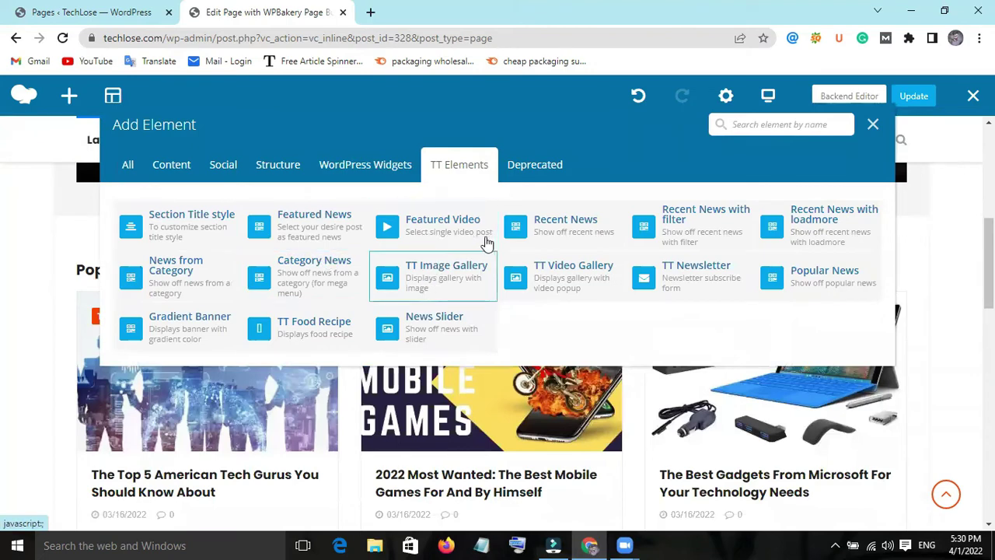
pyautogui.click(454, 284)
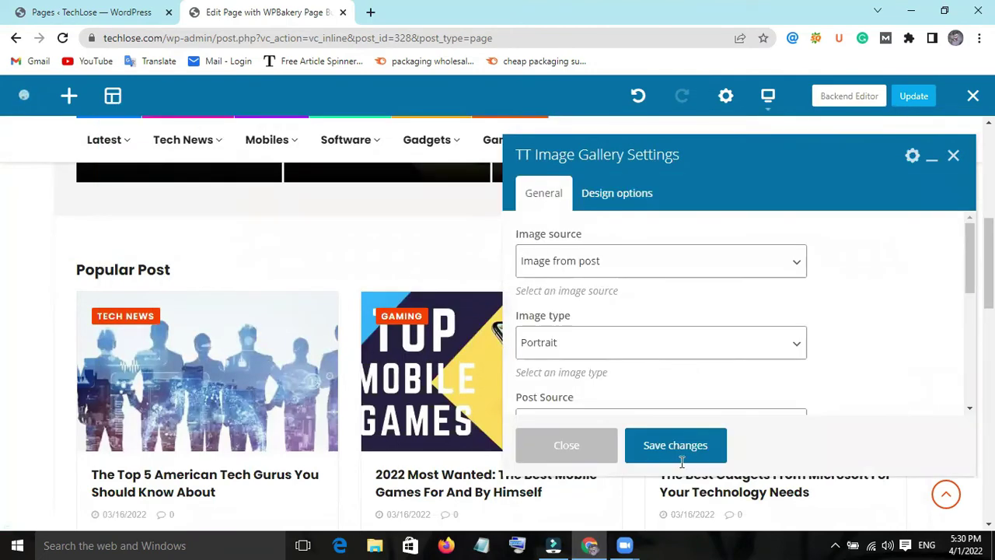
pyautogui.click(675, 449)
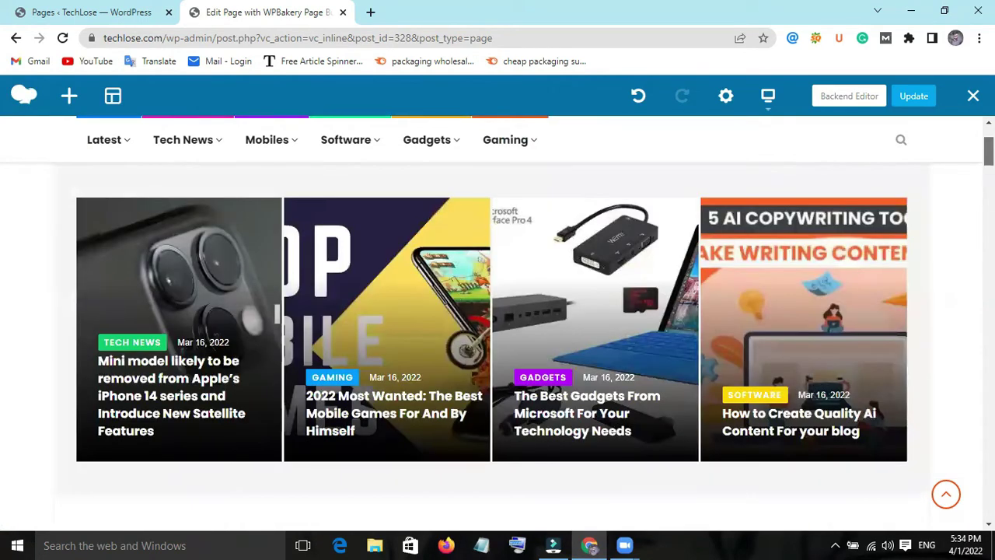
pyautogui.scroll(-4, 682, 351)
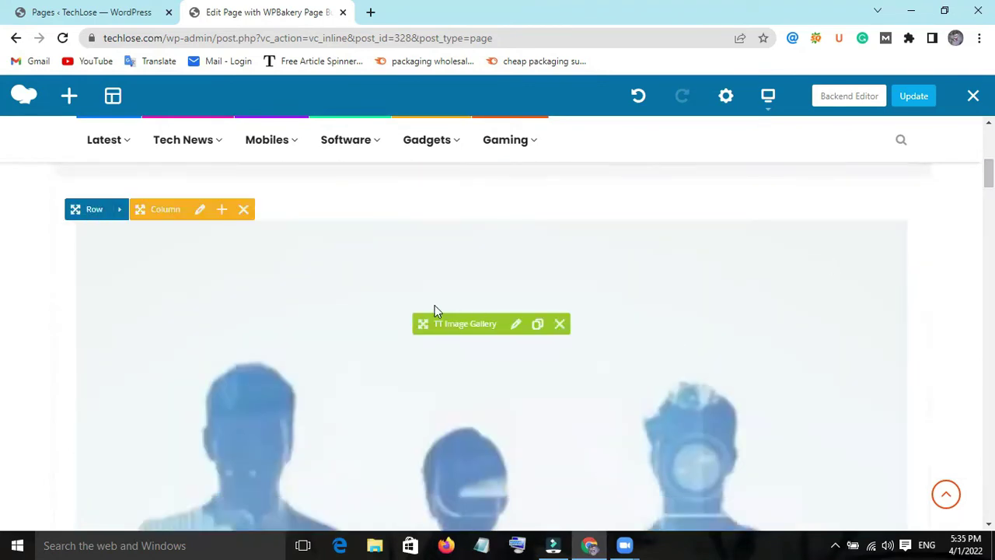
pyautogui.click(242, 210)
# Start adding an element at the page bottom, then return to the WordPress Pages list.
pyautogui.scroll(2, 396, 251)
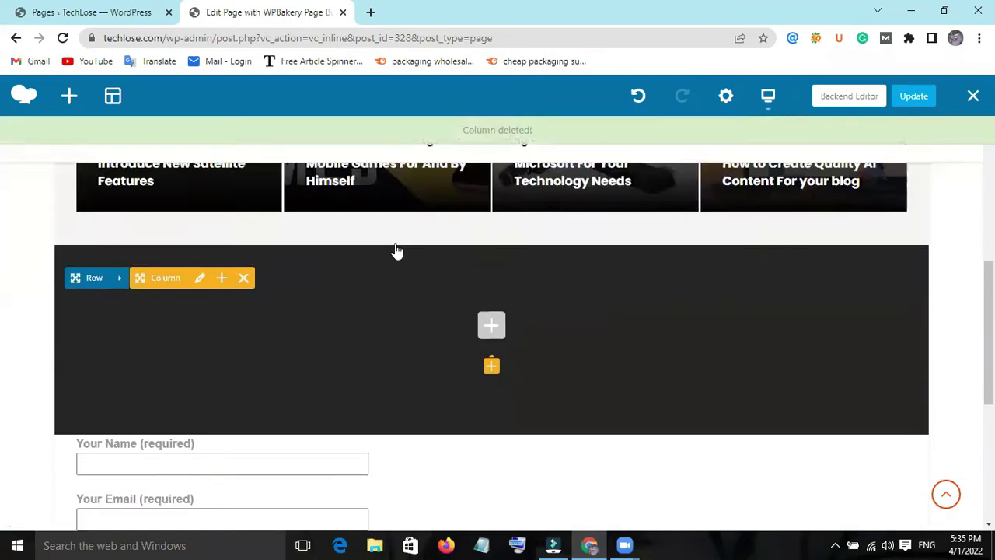
pyautogui.scroll(-5, 437, 356)
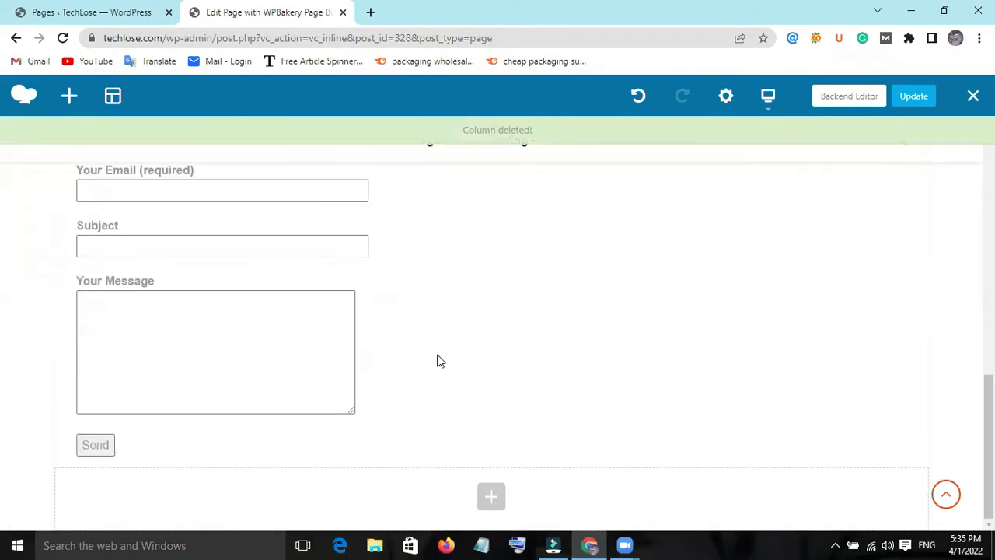
pyautogui.scroll(5, 437, 360)
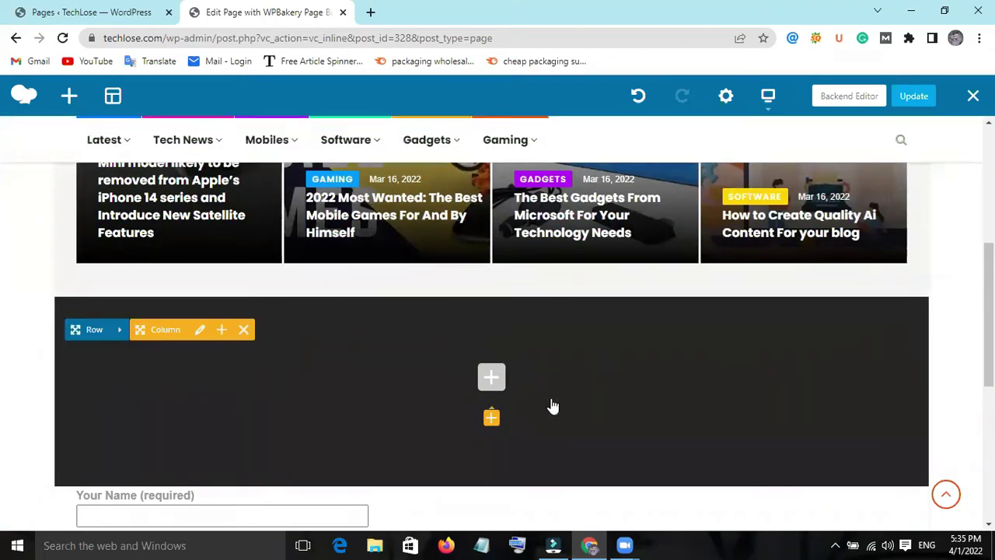
pyautogui.scroll(5, 552, 406)
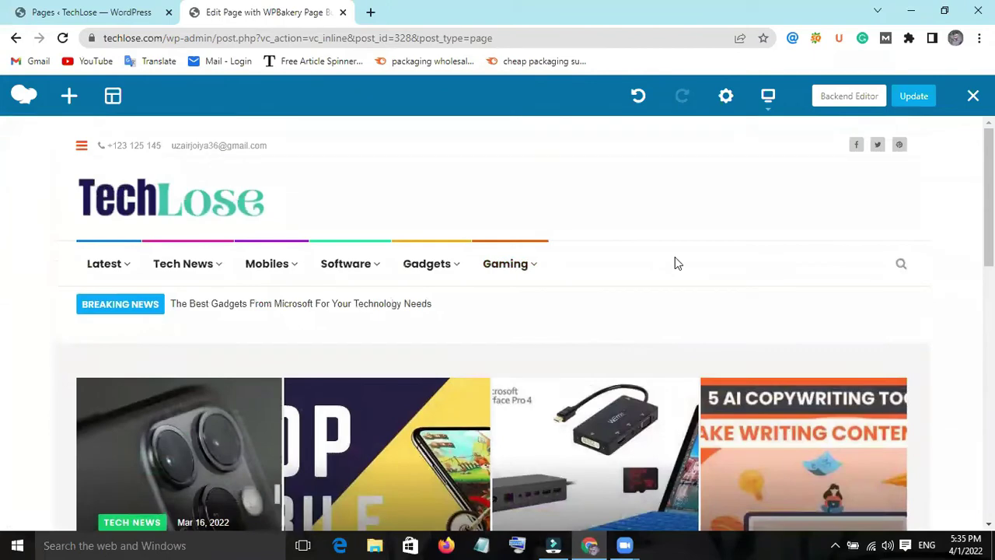
pyautogui.scroll(-1, 817, 266)
pyautogui.scroll(1, 817, 267)
pyautogui.scroll(-1, 863, 162)
pyautogui.scroll(1, 829, 217)
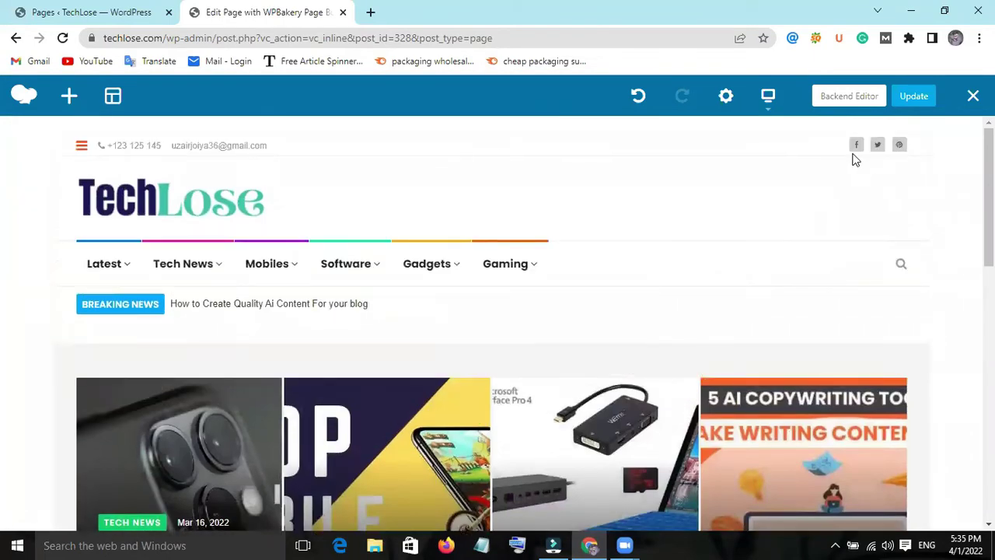
pyautogui.scroll(-2, 949, 282)
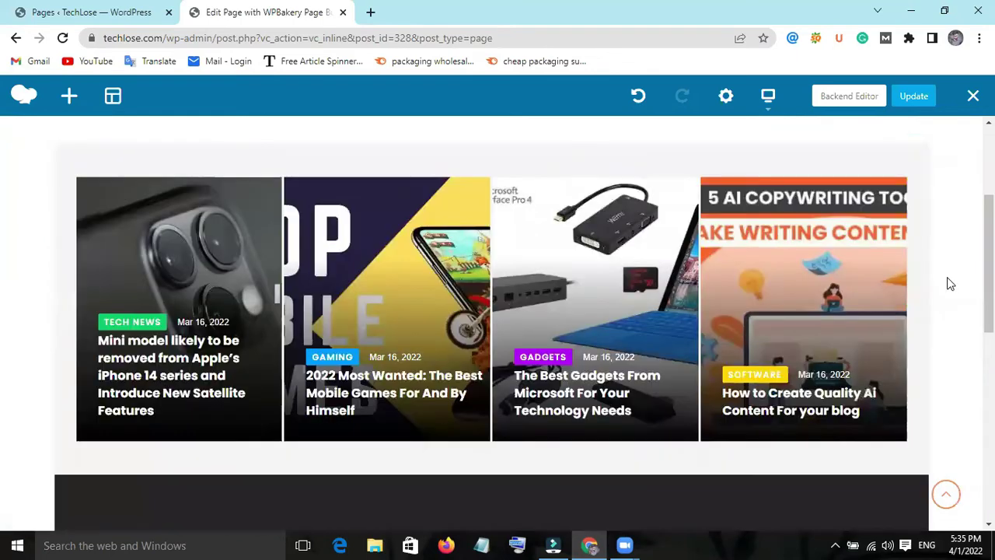
pyautogui.scroll(-10, 949, 282)
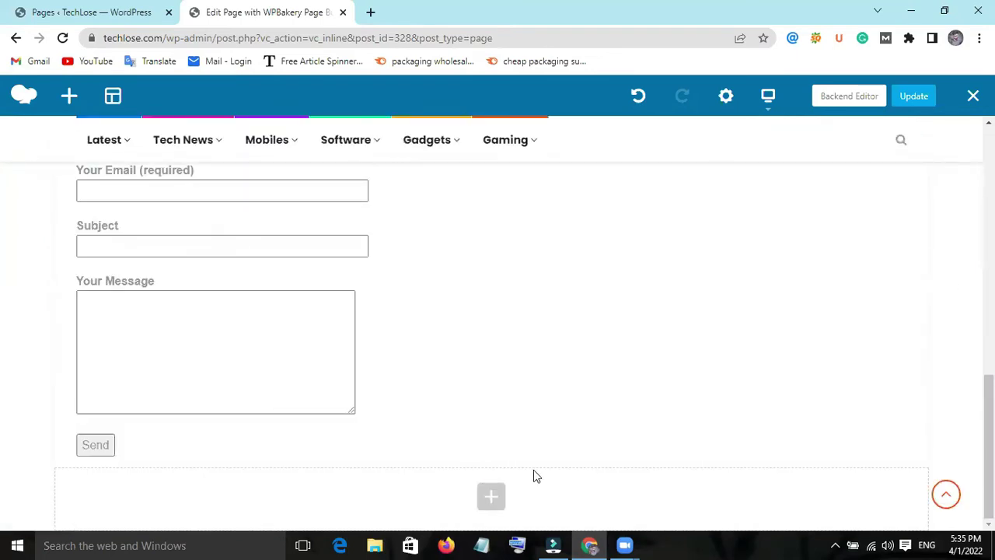
pyautogui.click(496, 500)
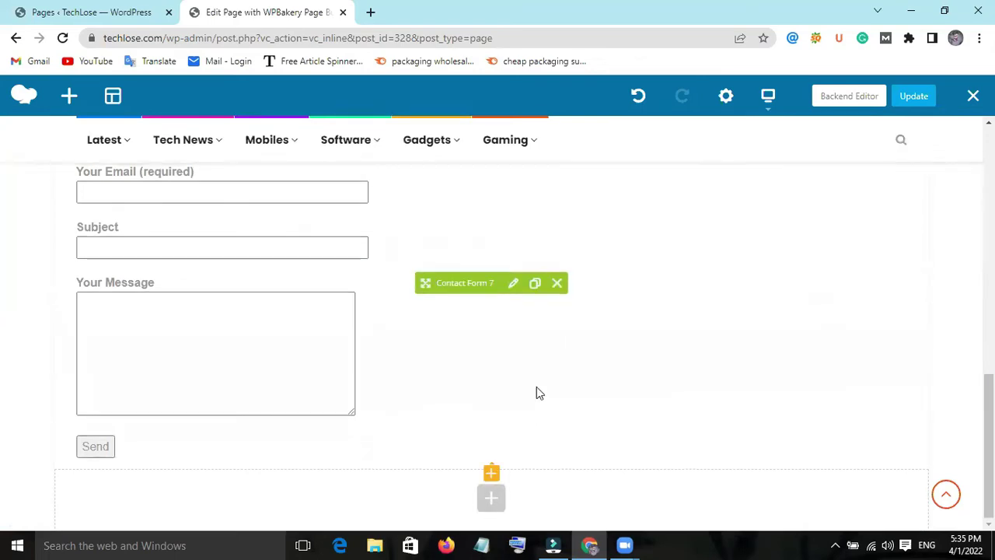
pyautogui.scroll(6, 536, 393)
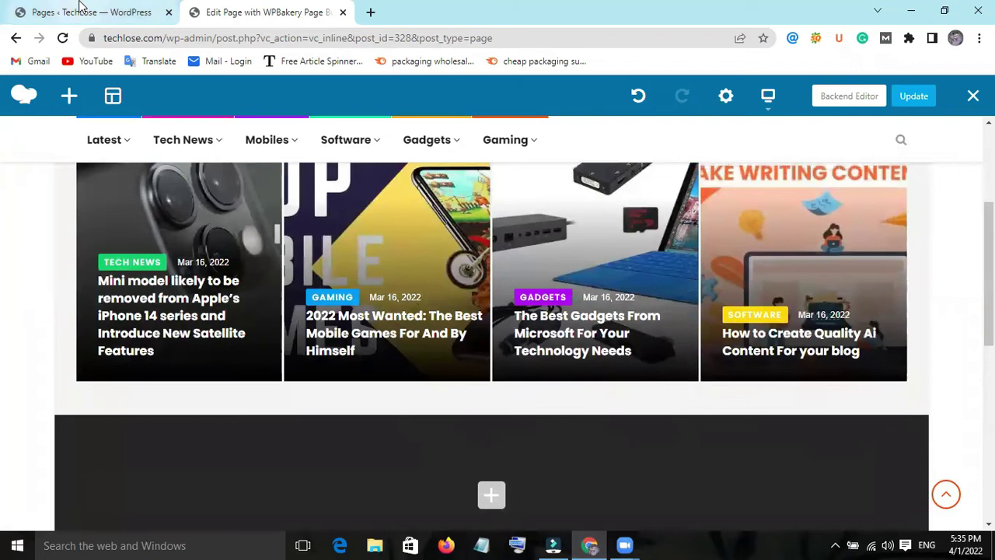
pyautogui.click(80, 6)
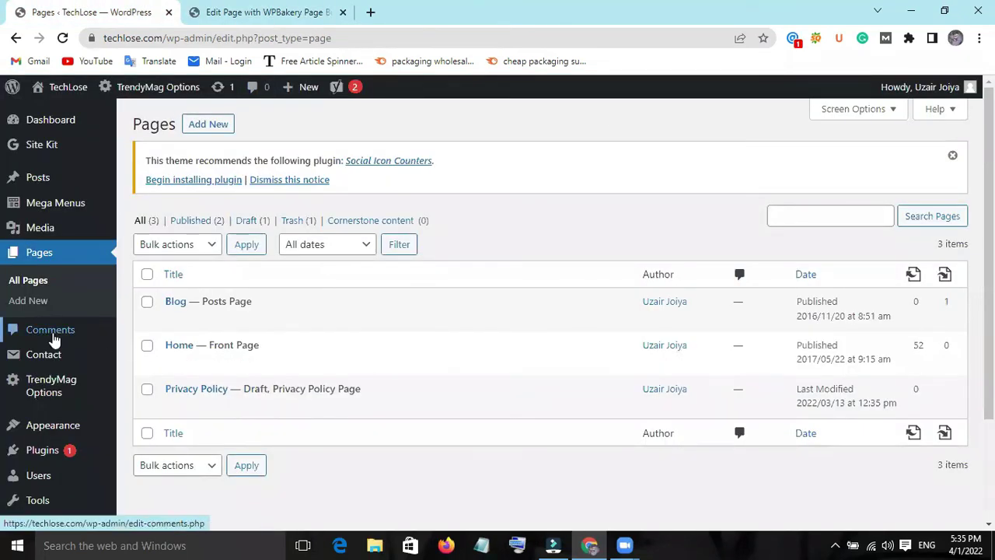
# Open the Home page in the WPBakery backend editor.
pyautogui.moveTo(255, 369)
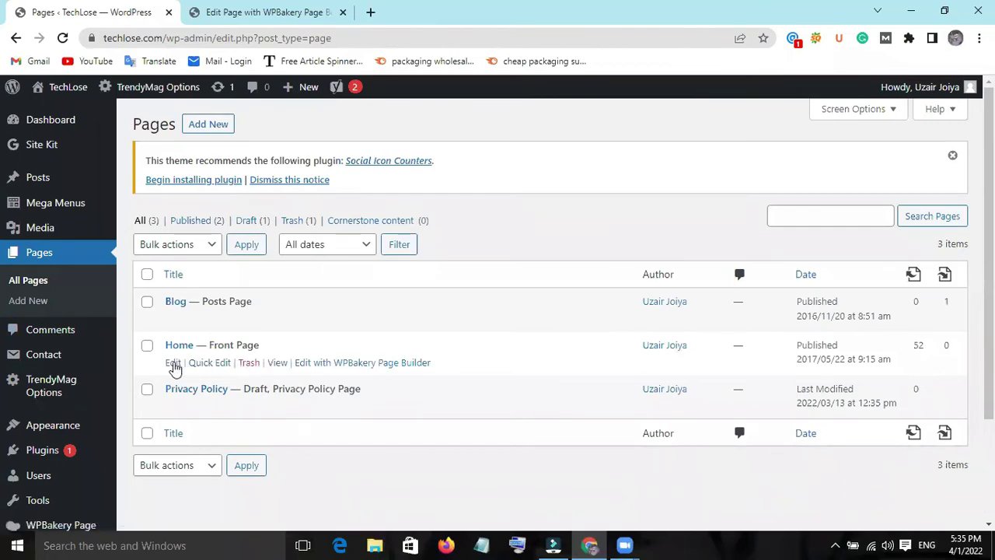
pyautogui.click(173, 364)
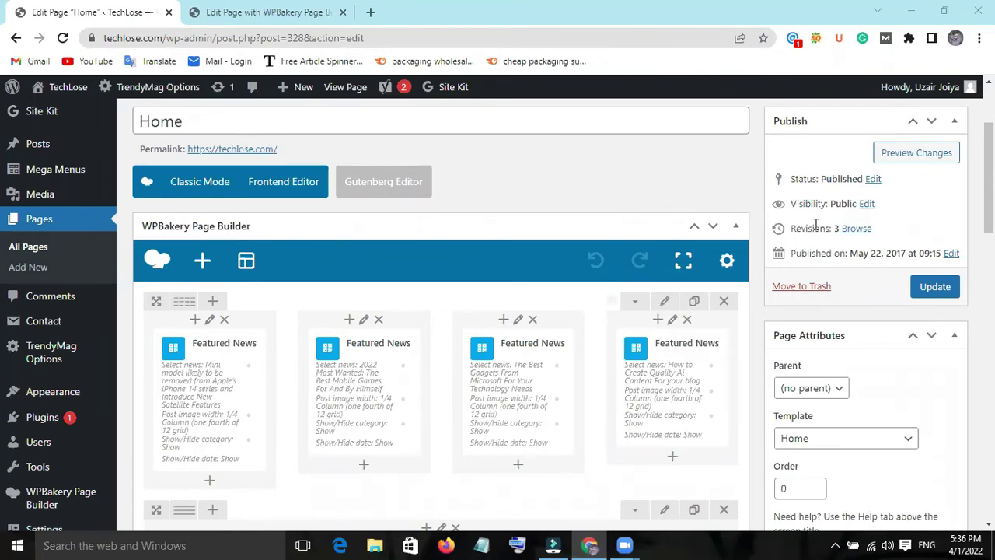
pyautogui.scroll(-1, 988, 179)
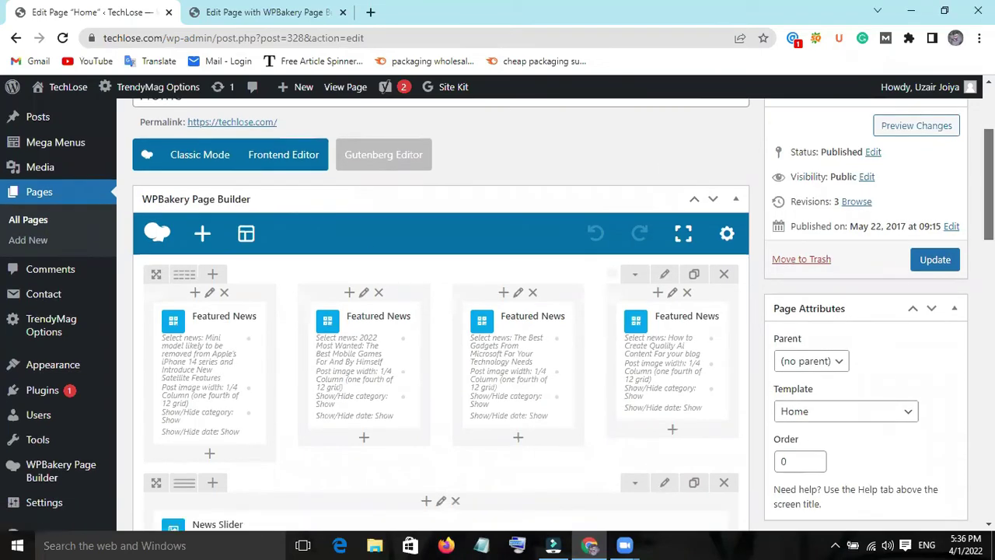
pyautogui.scroll(-2, 366, 256)
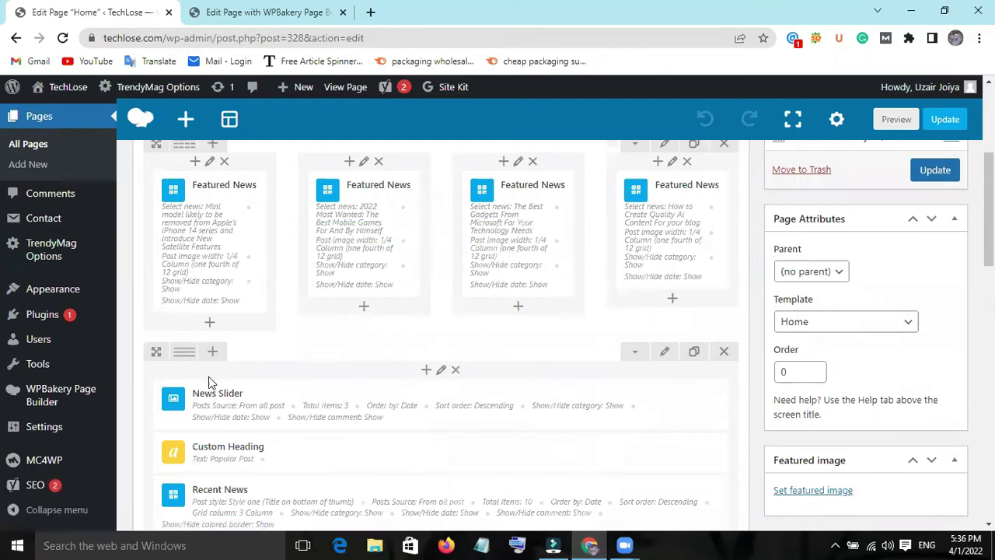
pyautogui.scroll(2, 305, 338)
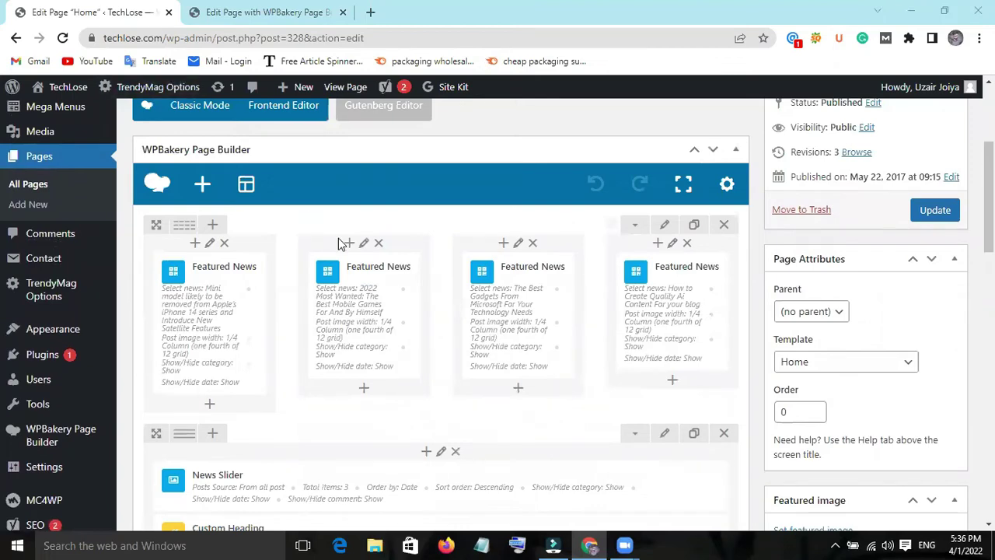
# Review the layout's Featured News, News Slider, Custom Heading and Recent News rows.
pyautogui.scroll(-3, 469, 408)
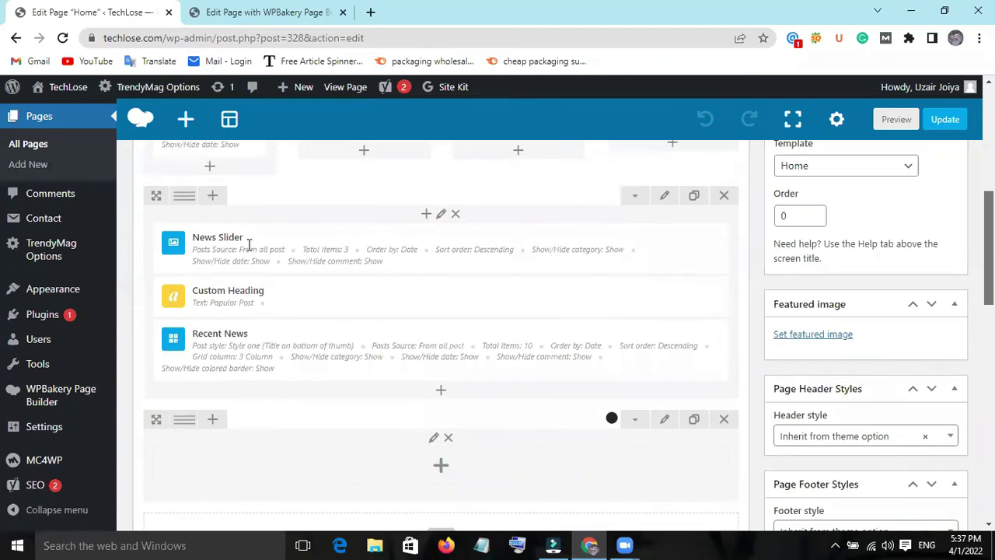
pyautogui.moveTo(218, 247)
pyautogui.moveTo(225, 302)
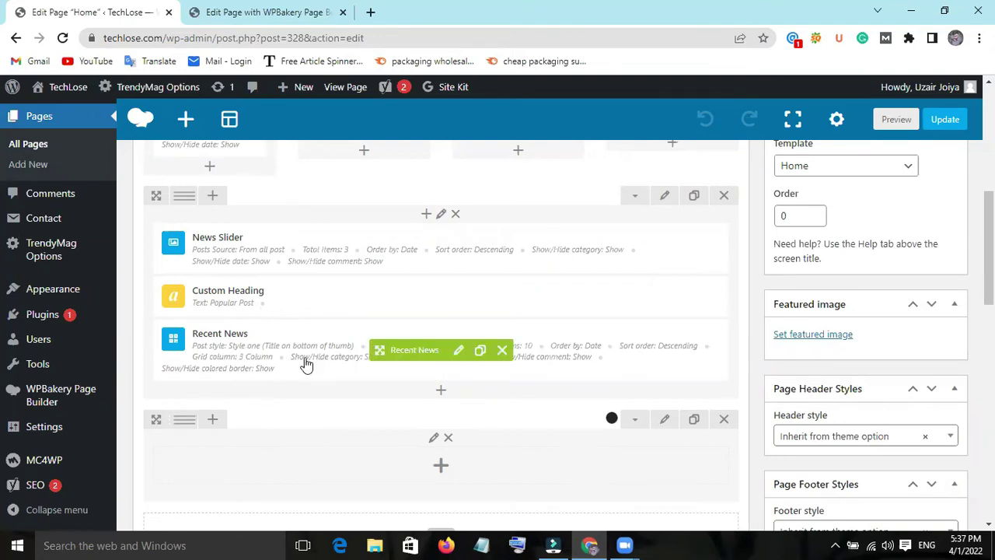
pyautogui.scroll(-3, 441, 335)
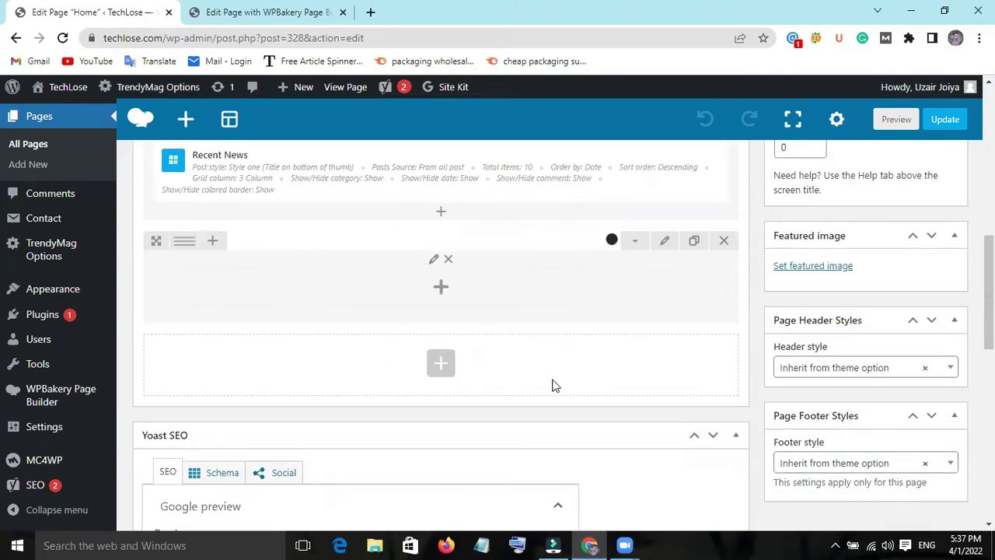
pyautogui.scroll(-1, 552, 384)
pyautogui.scroll(2, 553, 384)
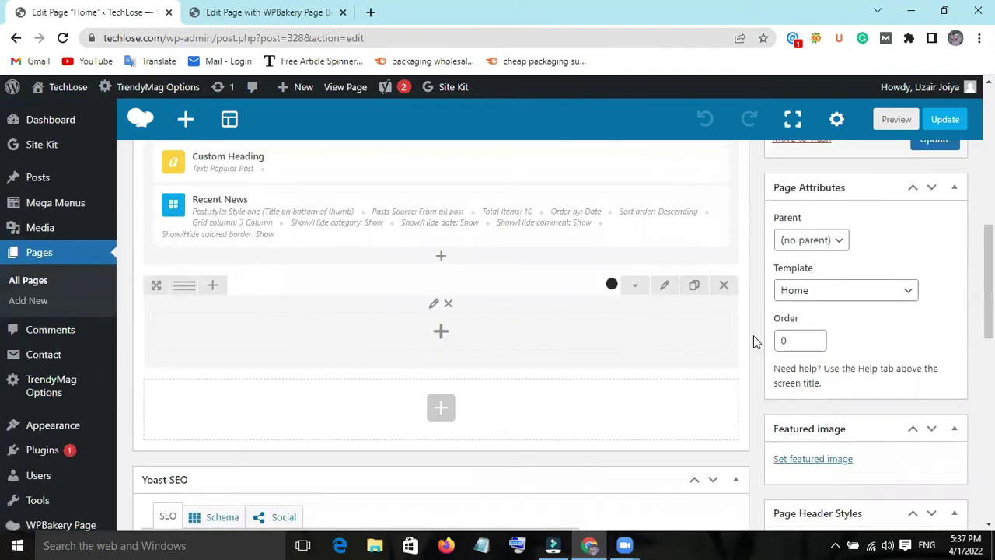
pyautogui.scroll(4, 411, 428)
pyautogui.moveTo(262, 225)
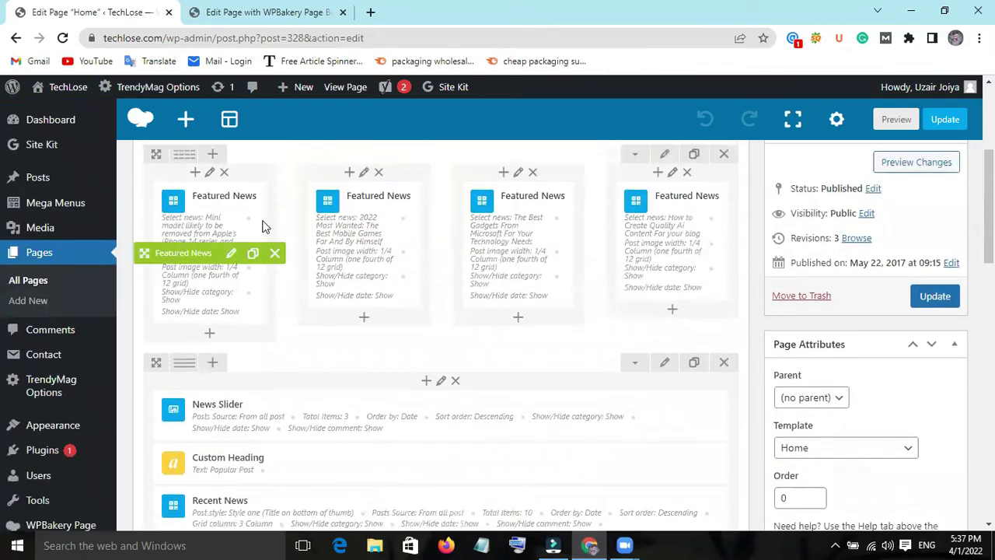
pyautogui.scroll(3, 263, 226)
pyautogui.scroll(-2, 273, 329)
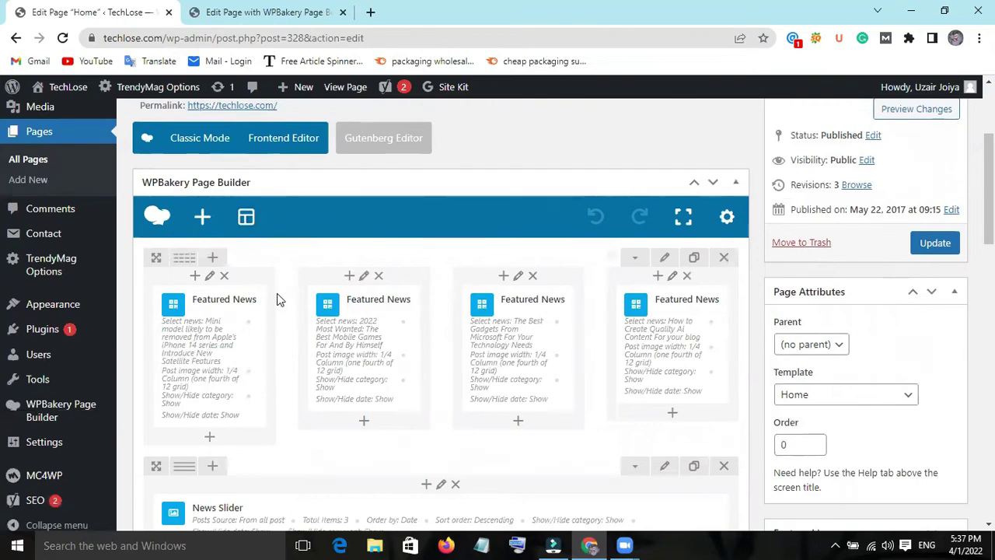
pyautogui.scroll(-1, 278, 297)
pyautogui.scroll(-2, 279, 297)
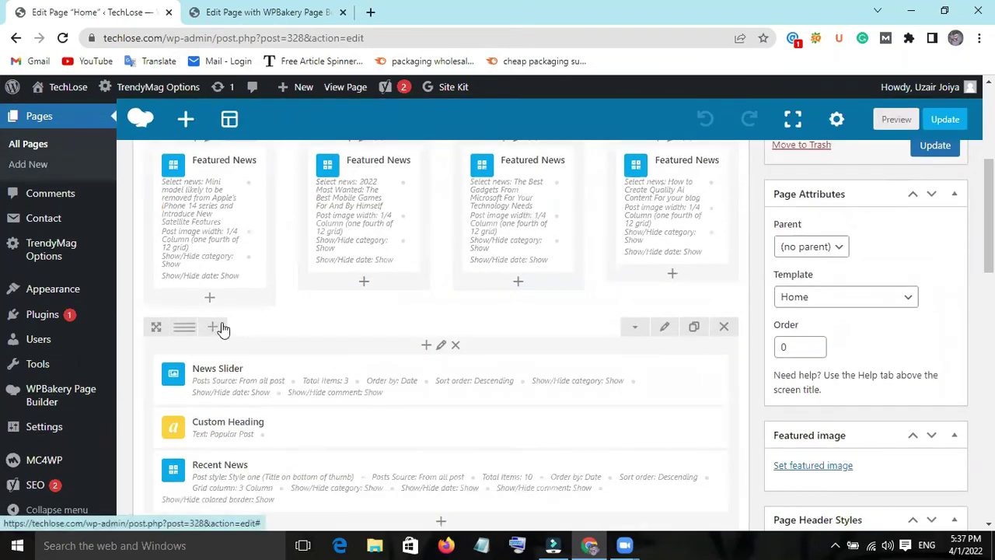
pyautogui.scroll(3, 220, 327)
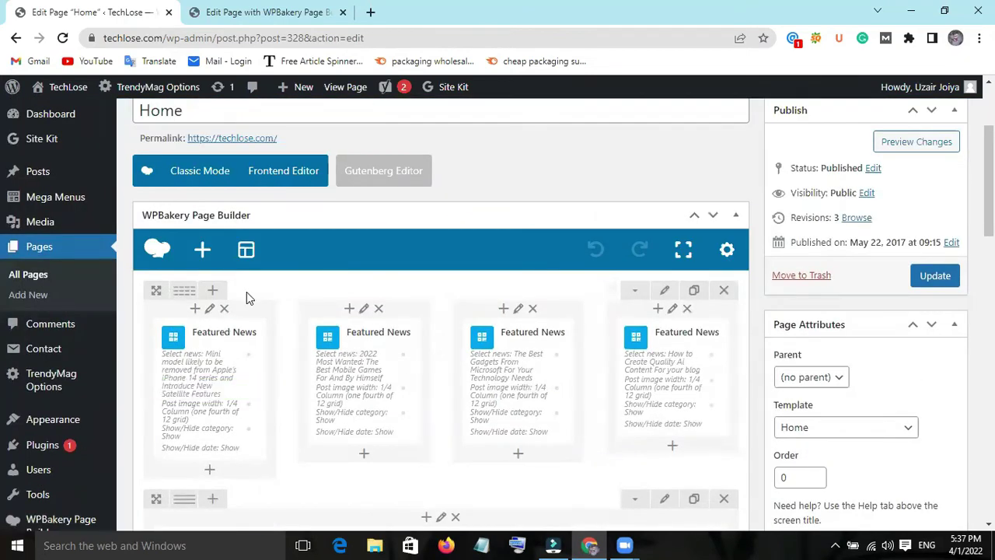
# Add a new empty section to the Featured News row.
pyautogui.click(212, 293)
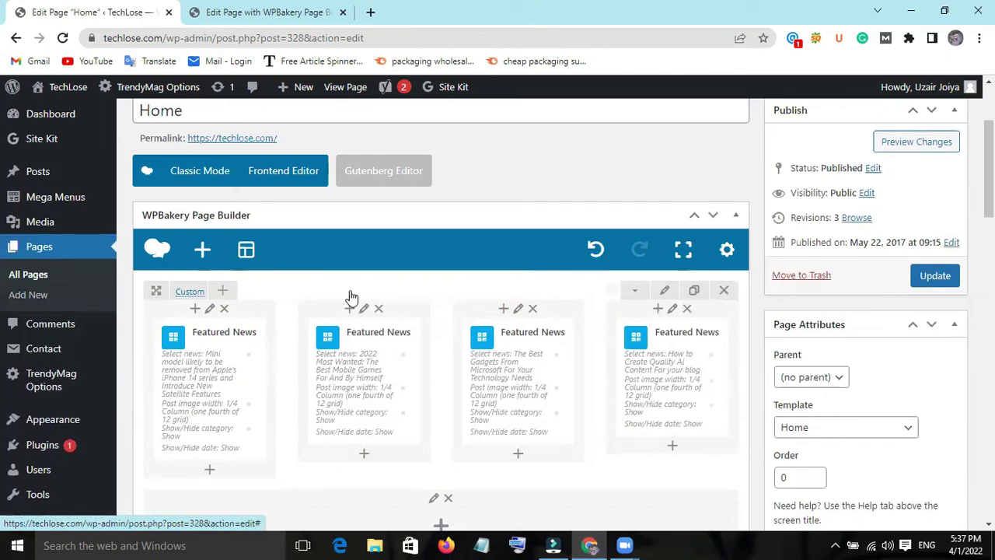
pyautogui.scroll(-5, 350, 295)
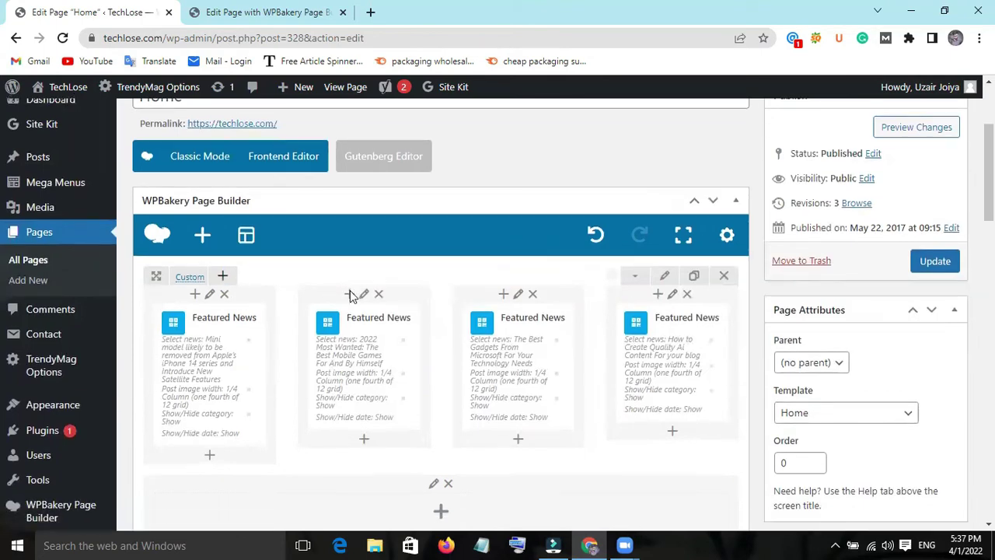
pyautogui.scroll(3, 350, 295)
pyautogui.scroll(2, 417, 451)
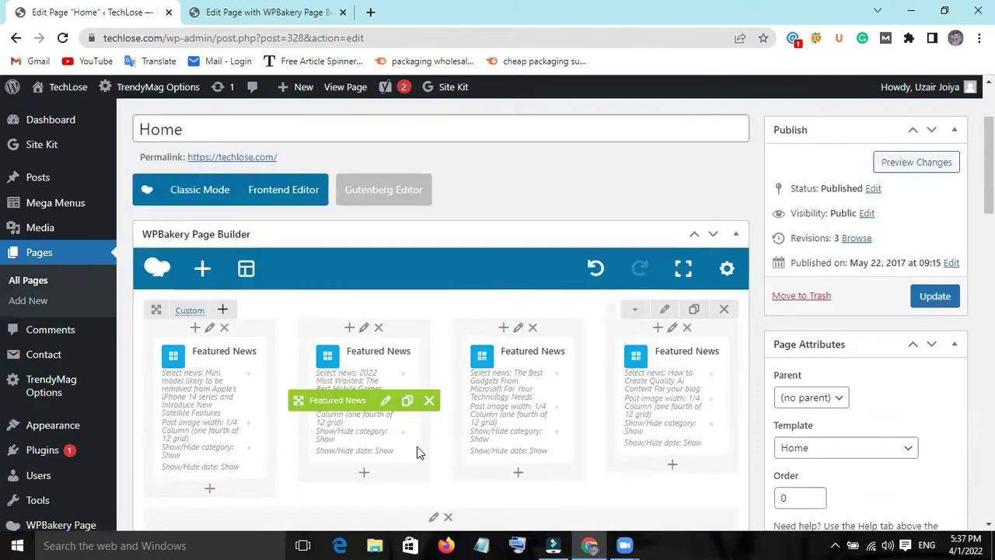
pyautogui.scroll(-4, 418, 451)
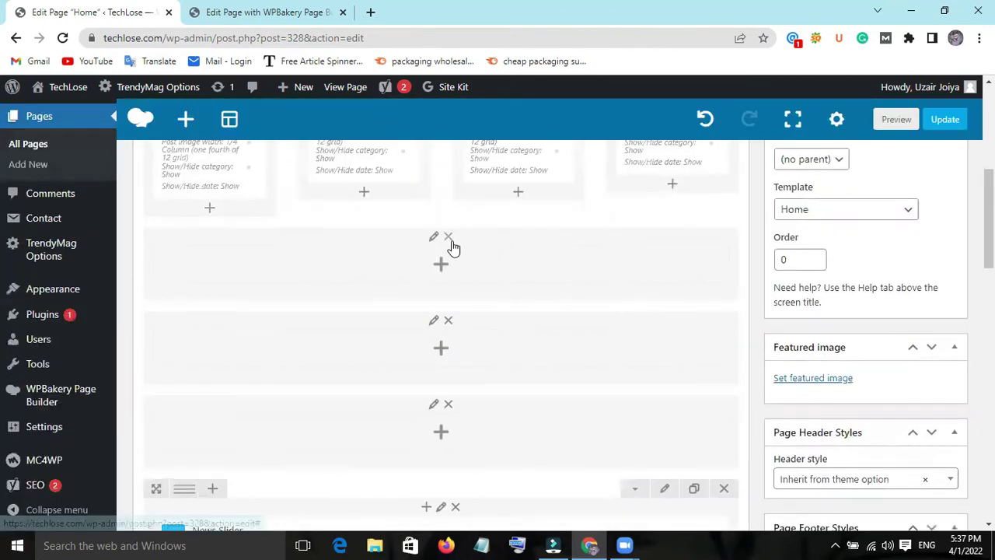
# Delete the two extra empty sections, leaving one above News Slider.
pyautogui.click(449, 237)
pyautogui.click(578, 121)
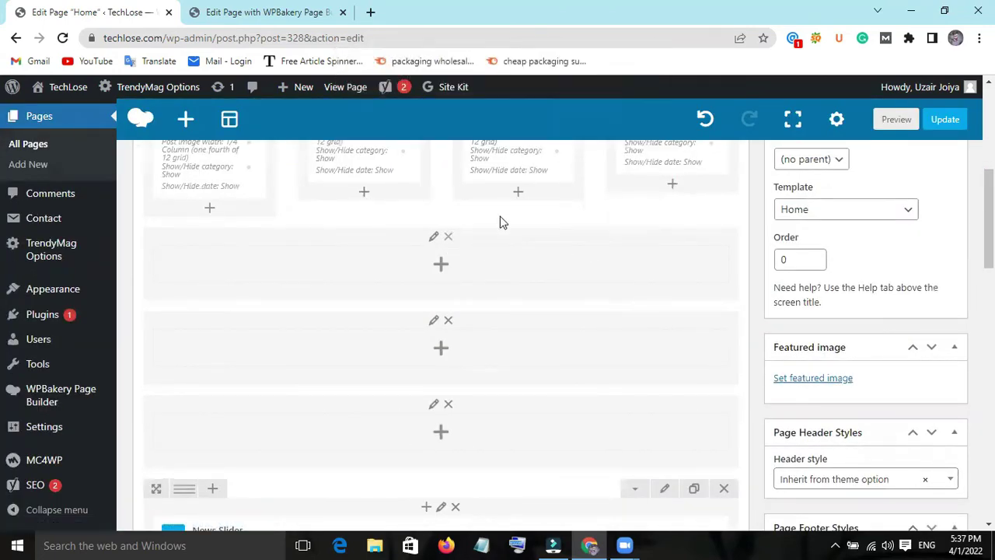
pyautogui.click(448, 320)
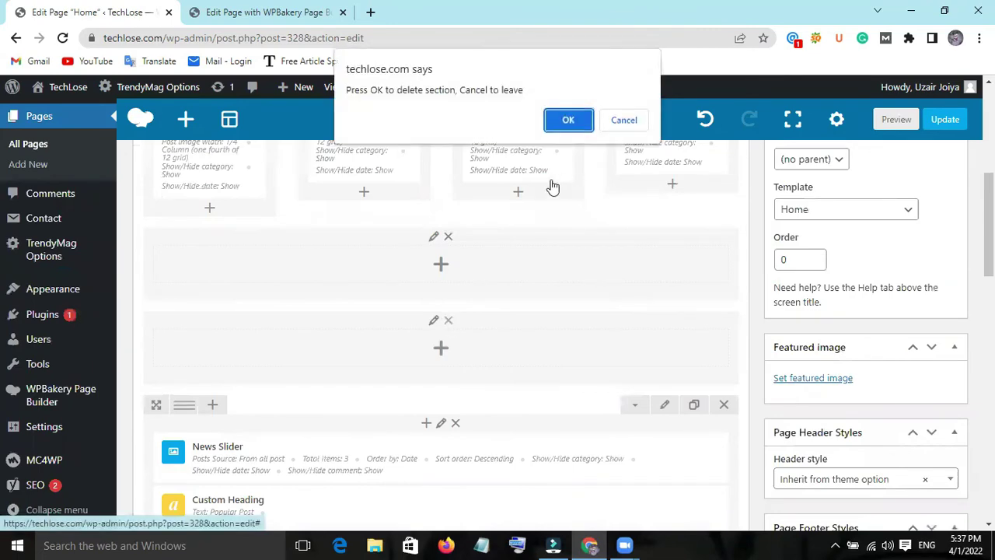
pyautogui.click(577, 123)
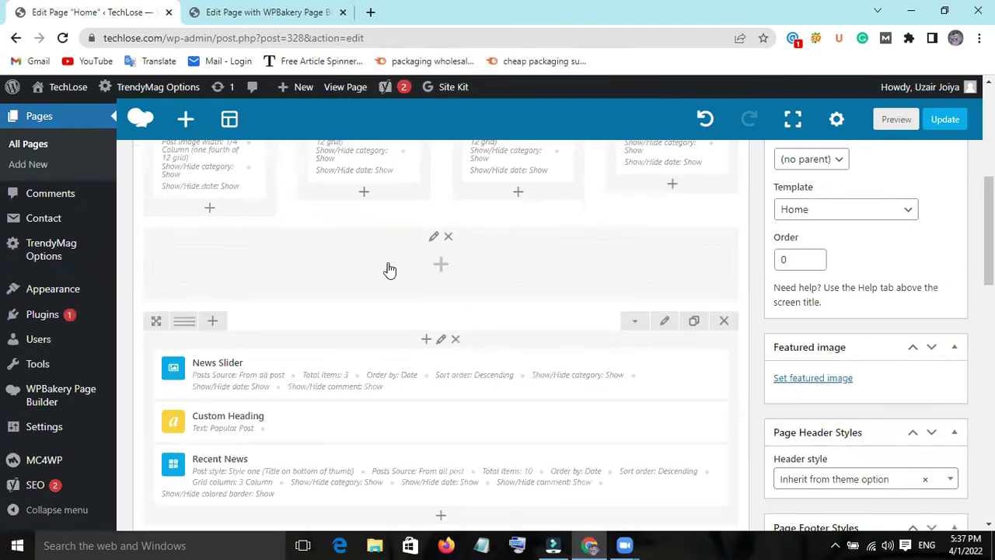
# Browse the Add Element categories for the empty section, ending on TT Elements.
pyautogui.click(468, 283)
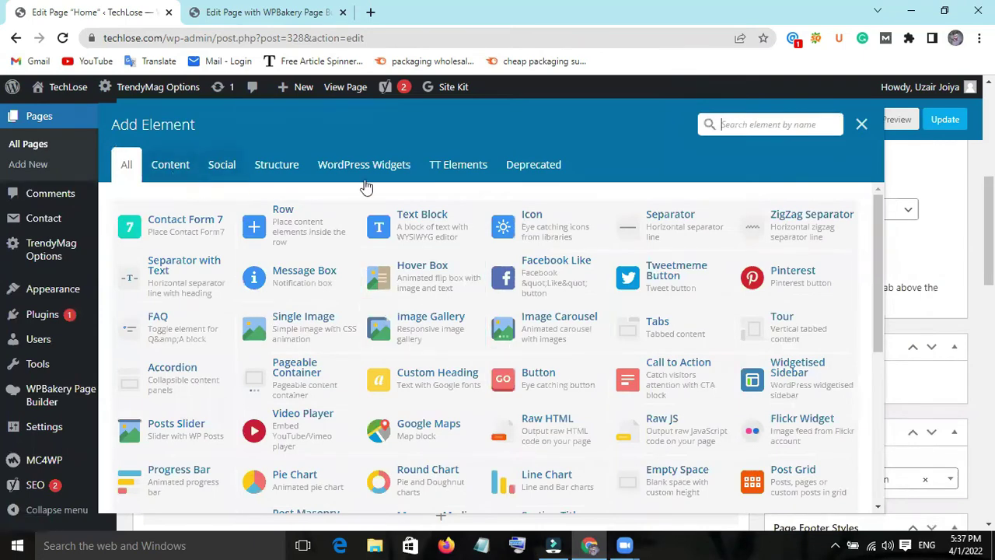
pyautogui.click(466, 164)
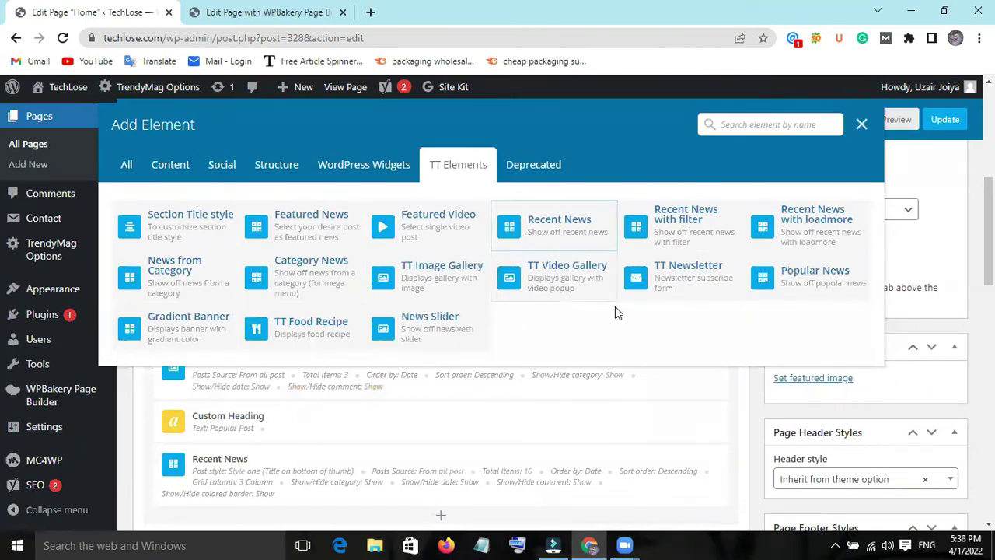
pyautogui.click(353, 167)
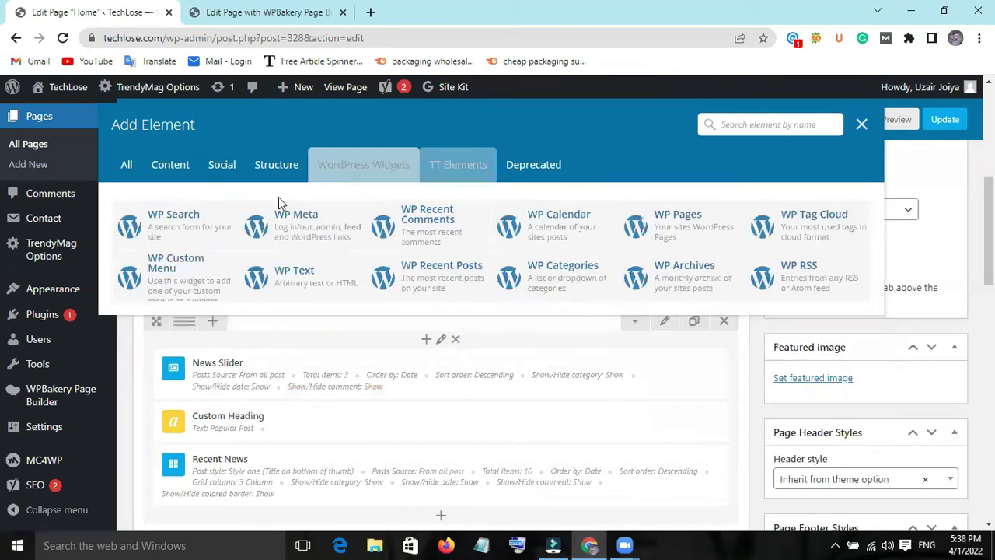
pyautogui.click(276, 174)
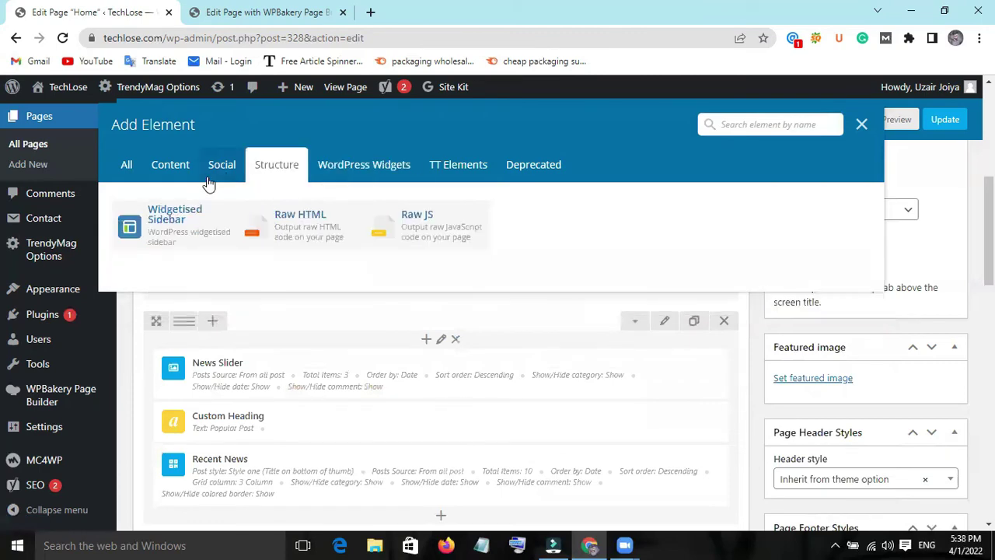
pyautogui.click(210, 178)
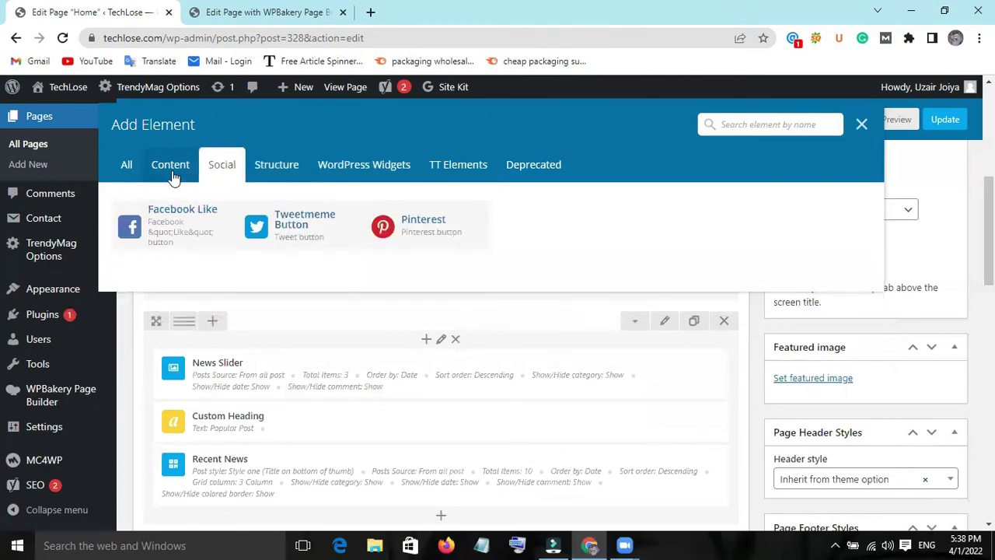
pyautogui.click(175, 176)
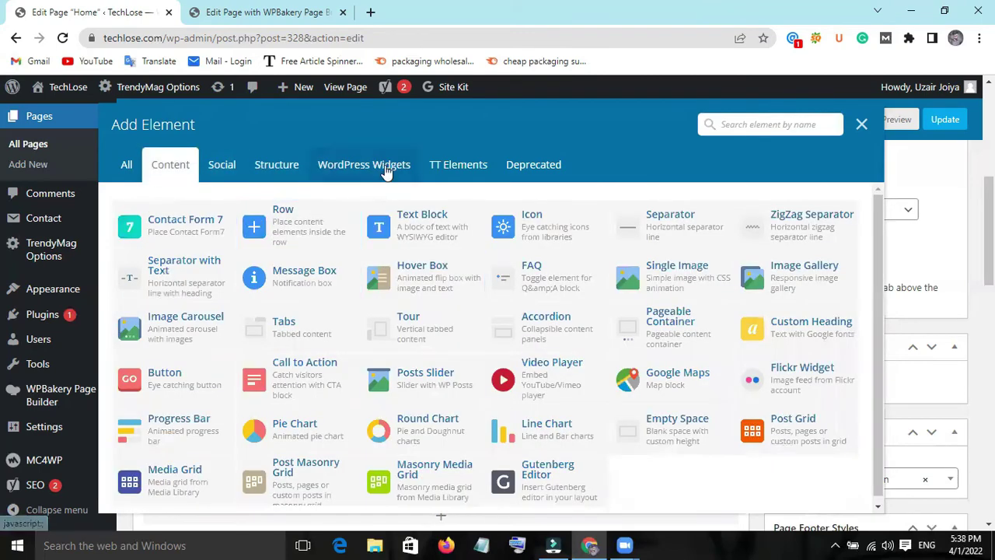
pyautogui.click(387, 168)
pyautogui.click(480, 169)
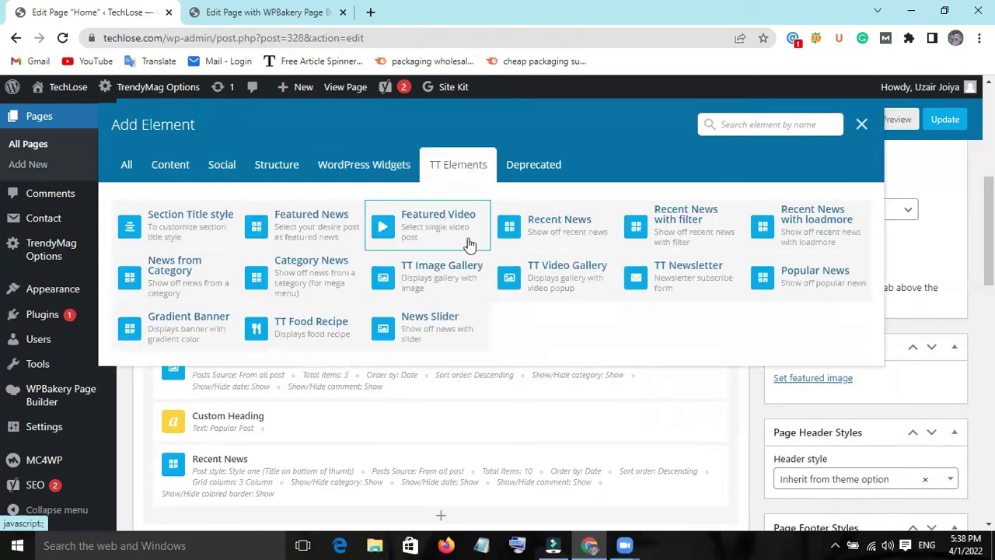
# Add a Featured News element to the empty section and close its settings.
pyautogui.click(340, 230)
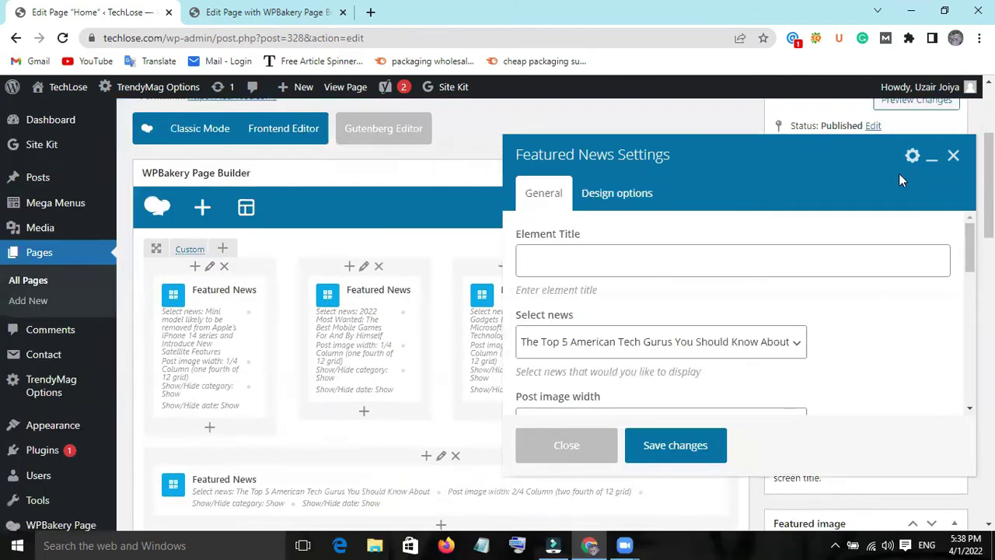
pyautogui.moveTo(404, 339)
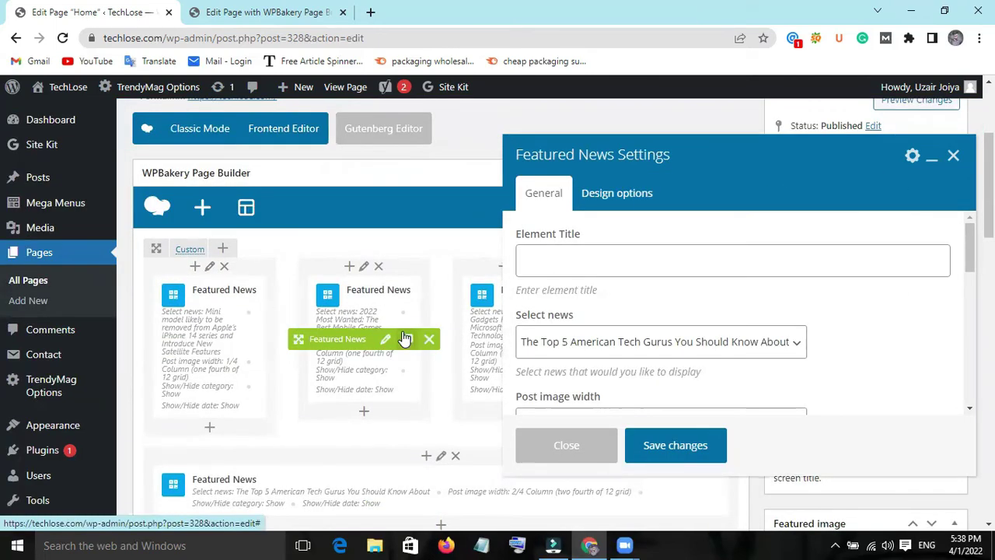
pyautogui.scroll(-3, 405, 339)
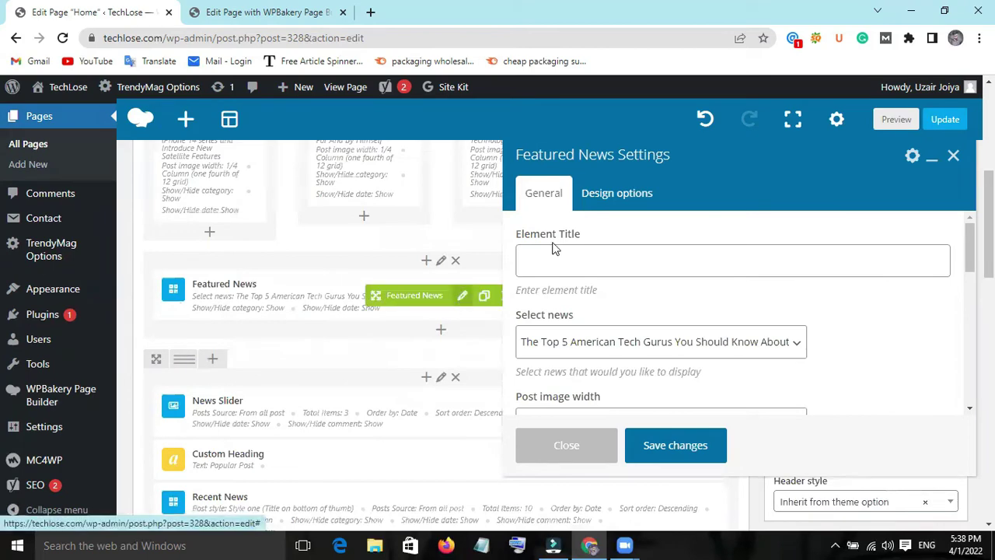
pyautogui.click(954, 158)
pyautogui.scroll(3, 432, 362)
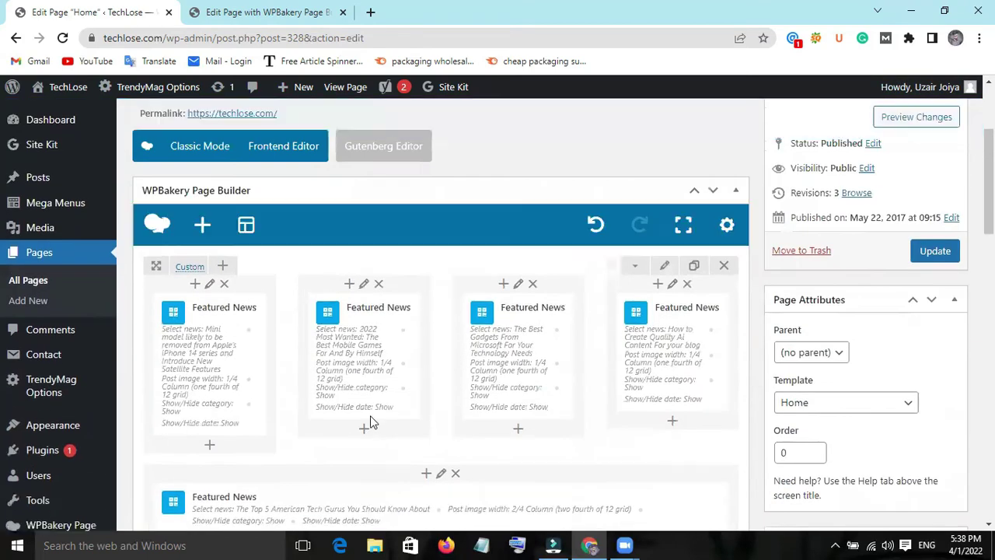
# Drag the Featured News element up, then between News Slider and Custom Heading.
pyautogui.scroll(-2, 369, 478)
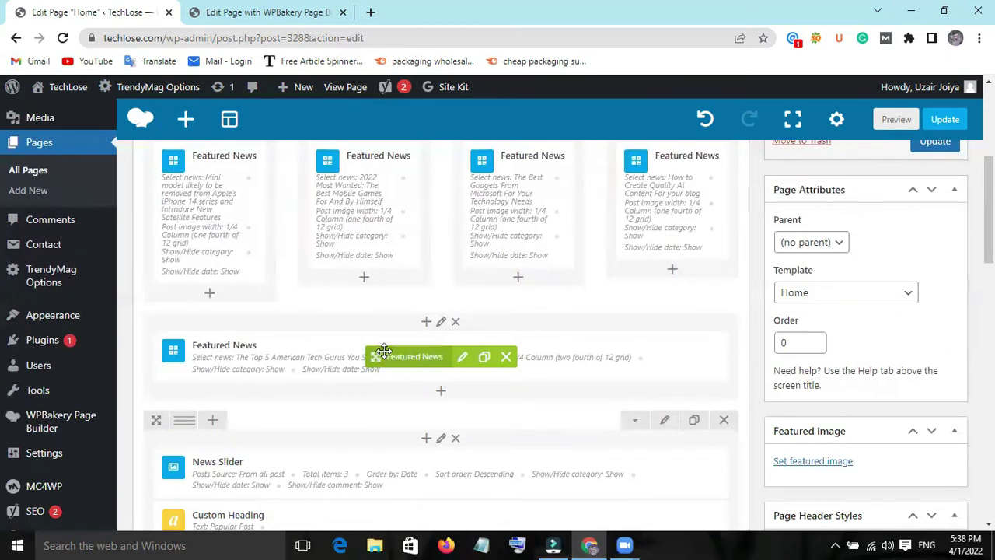
pyautogui.moveTo(384, 344); pyautogui.dragTo(284, 362)
pyautogui.scroll(-3, 393, 382)
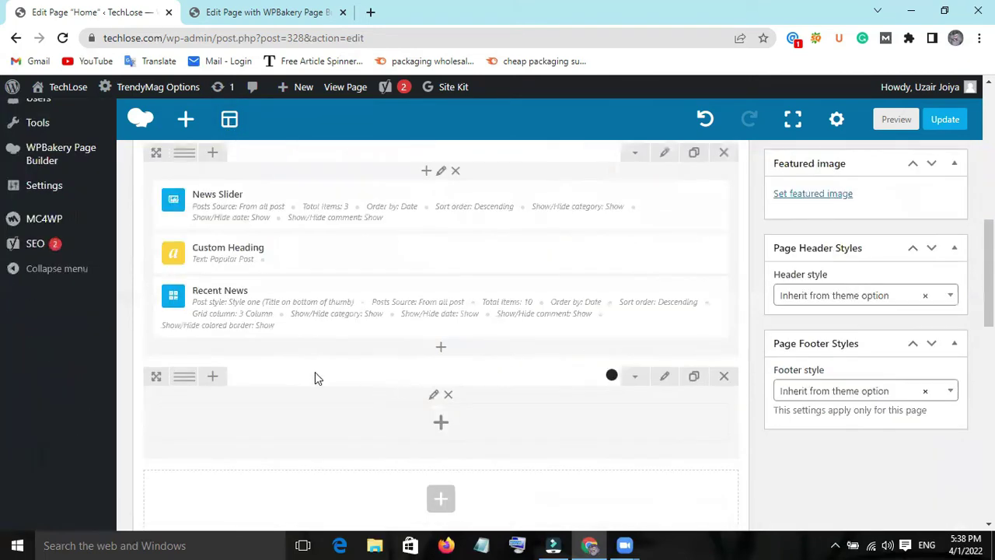
pyautogui.scroll(2, 394, 341)
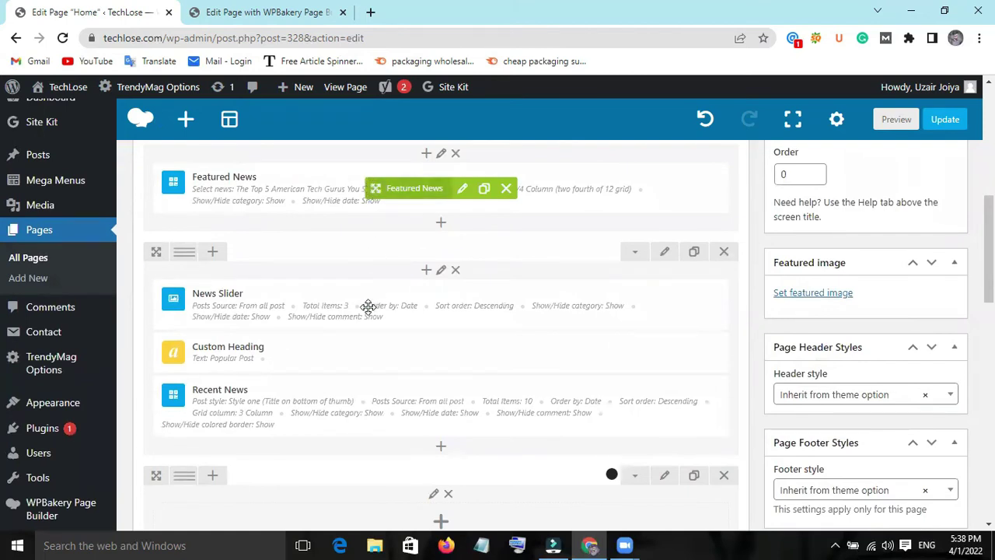
pyautogui.moveTo(366, 321); pyautogui.dragTo(187, 348)
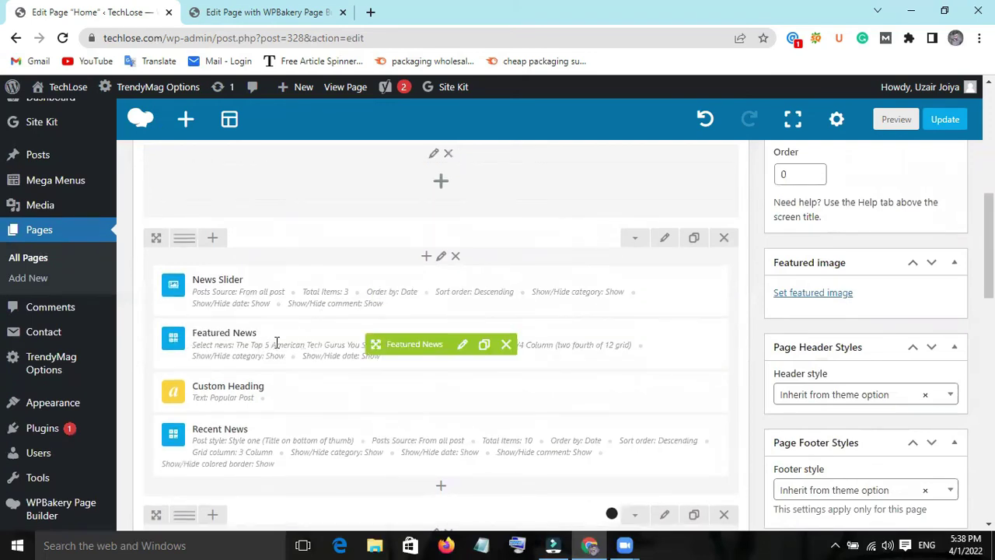
# Delete the standalone Featured News element from the layout.
pyautogui.click(508, 344)
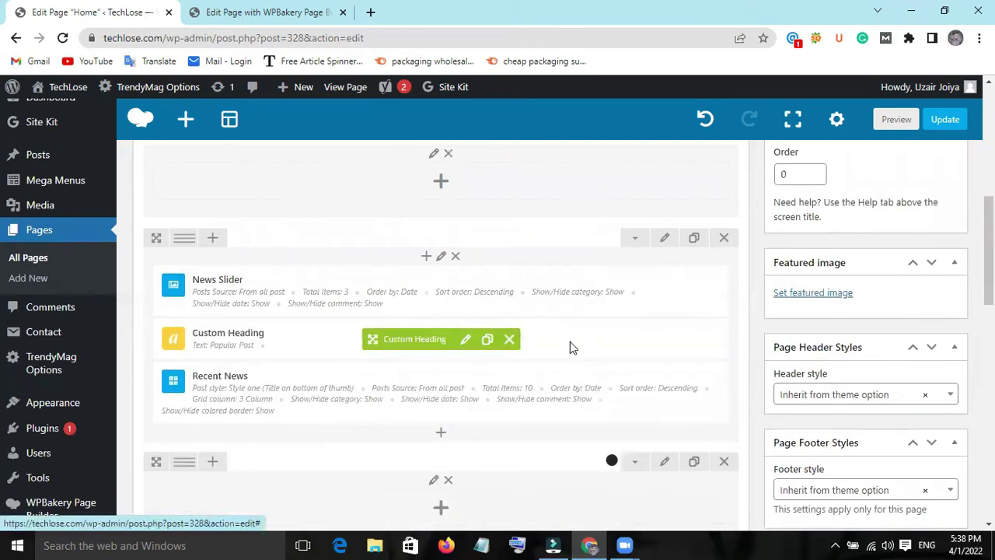
pyautogui.scroll(-1, 570, 341)
pyautogui.scroll(-4, 570, 341)
pyautogui.scroll(3, 472, 318)
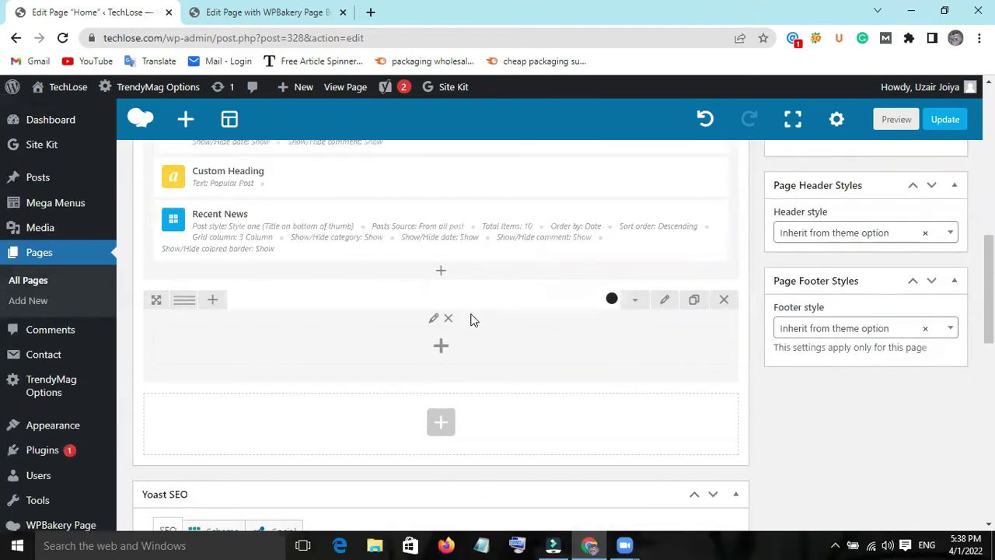
pyautogui.scroll(3, 694, 280)
pyautogui.scroll(10, 696, 284)
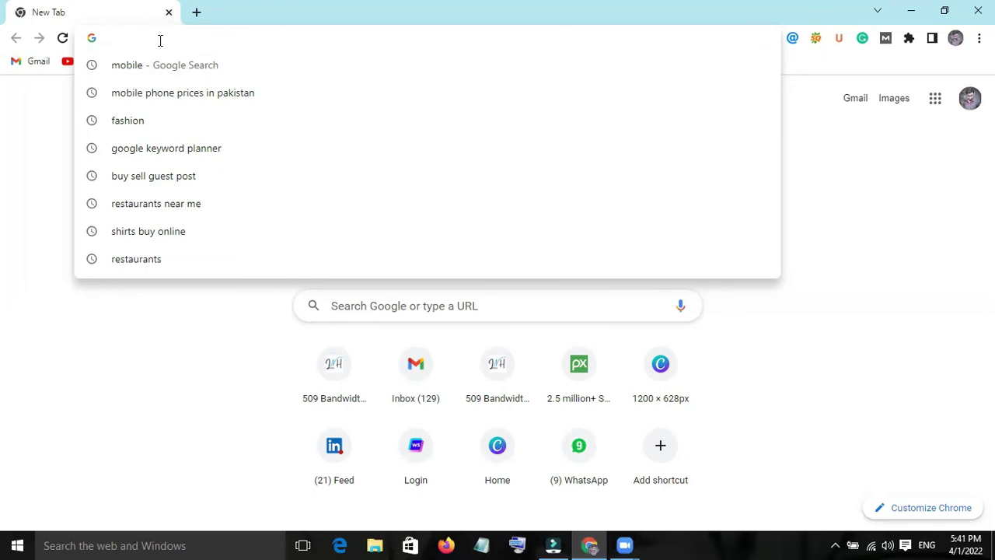
# Search for 'Google Keyword Planner' and open the ads.google.com Keyword Planner result.
pyautogui.write('G')
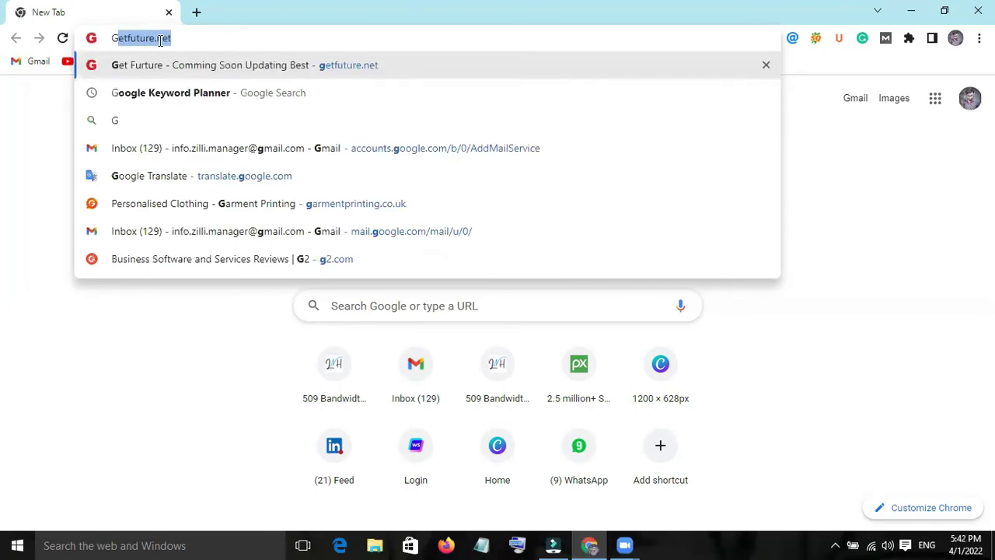
pyautogui.write('oogle K')
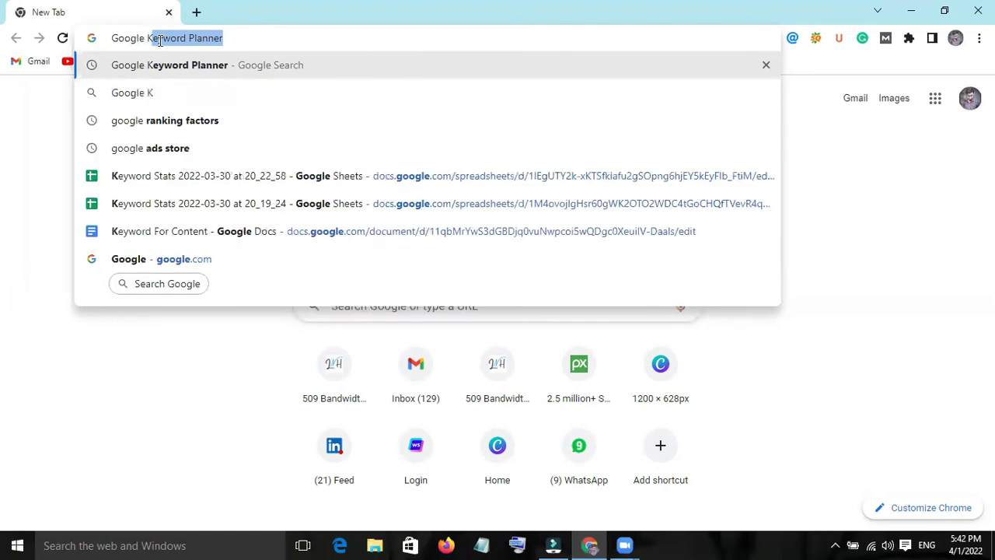
pyautogui.write('eywoprd')
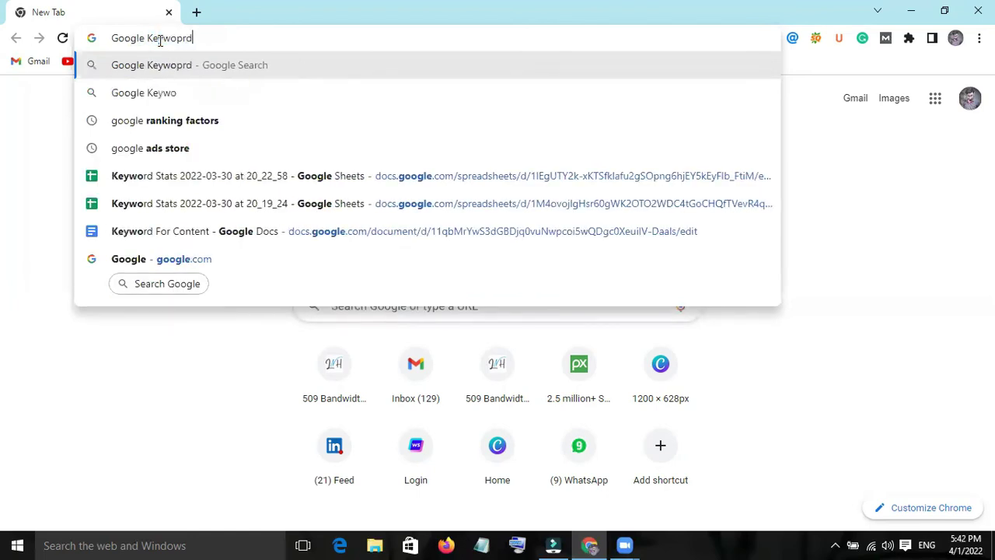
pyautogui.press('BackSpace')
pyautogui.press('BackSpace')
pyautogui.press('BackSpace')
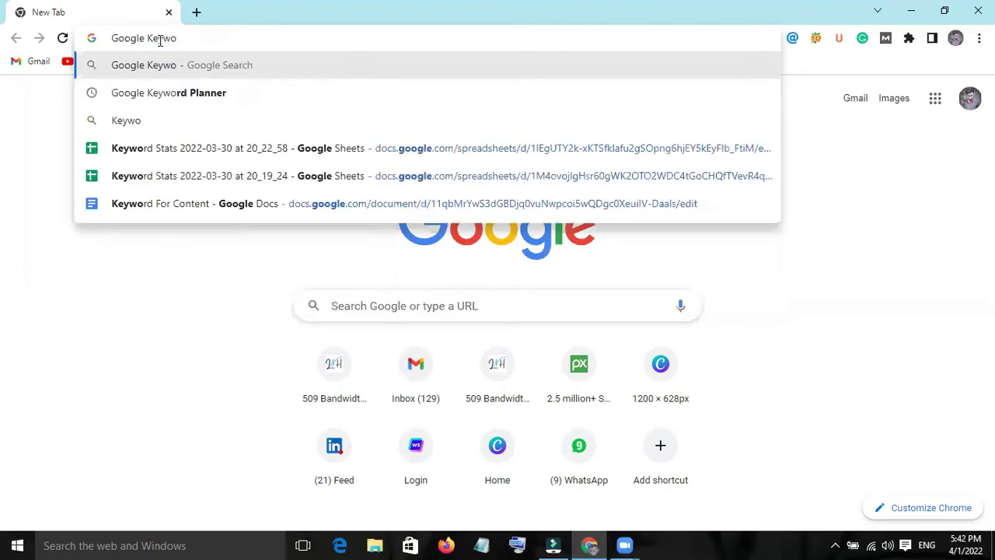
pyautogui.write('rd Pla')
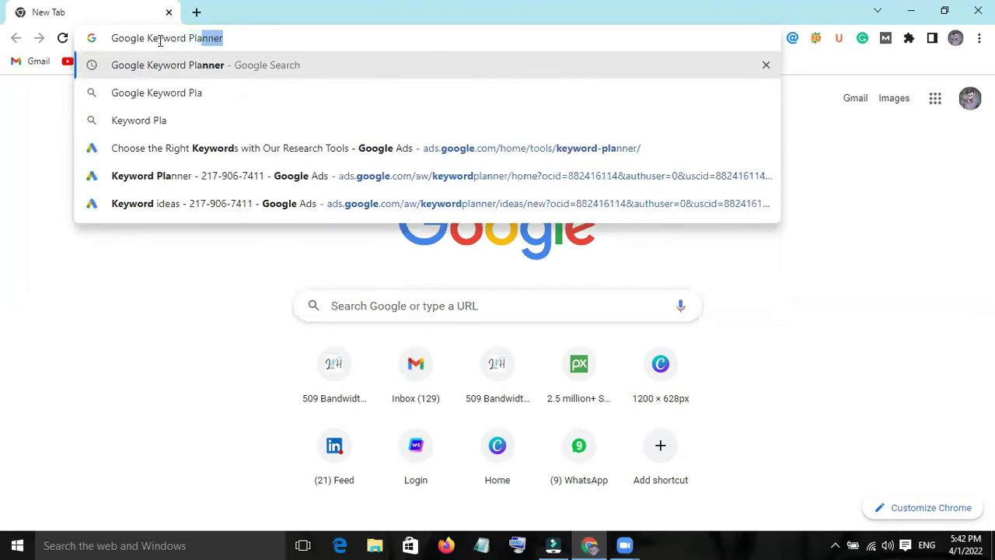
pyautogui.write('nner')
pyautogui.press('Return')
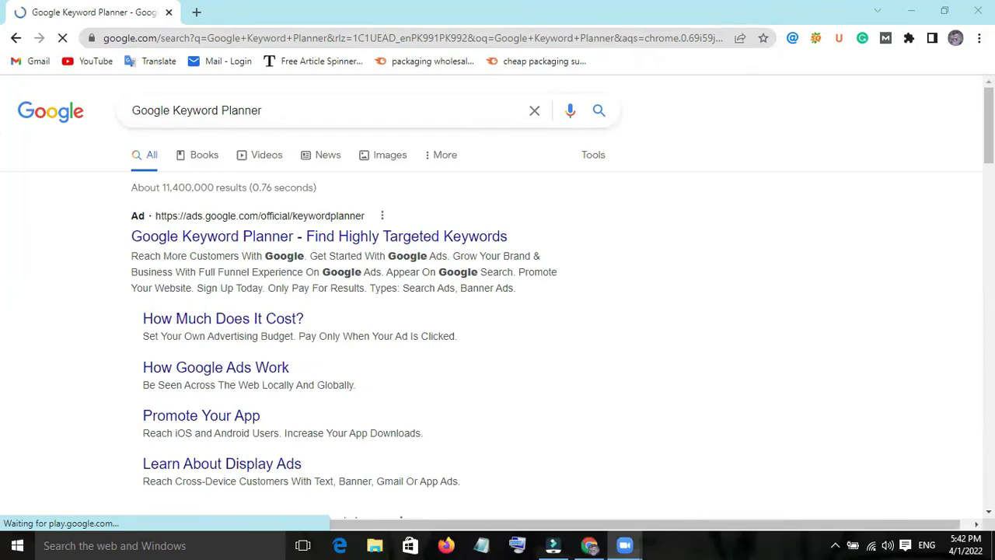
pyautogui.scroll(-2, 793, 233)
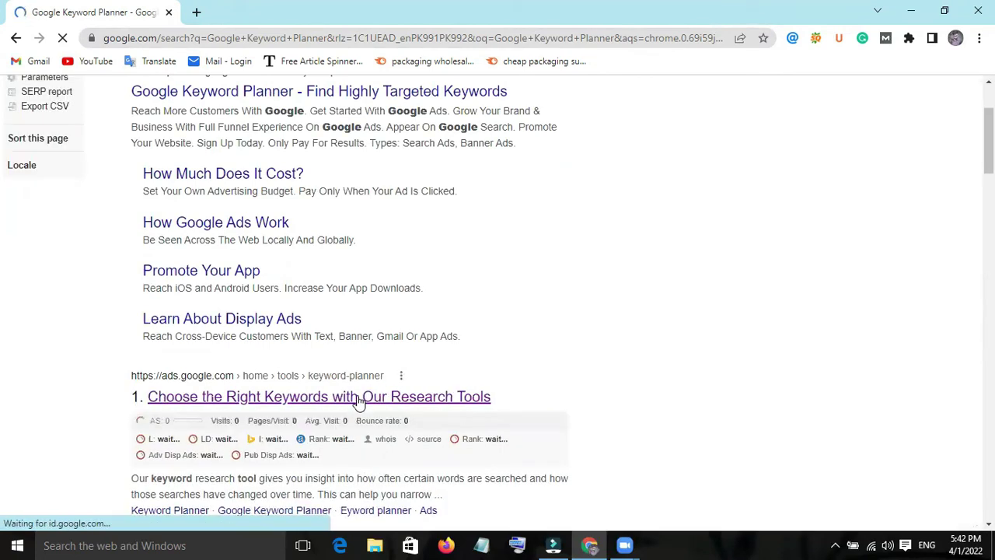
pyautogui.click(358, 399)
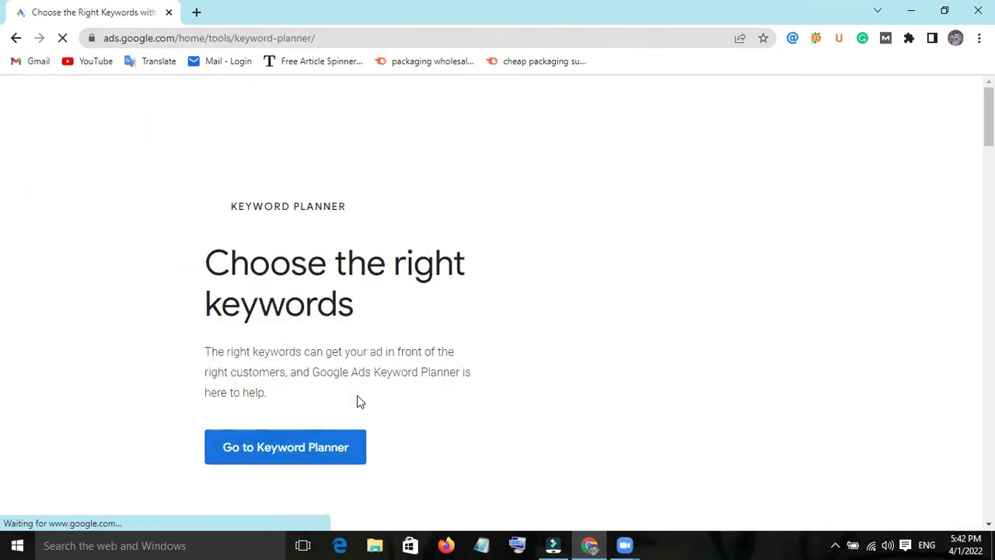
# Go to the Keyword Planner tool from the introduction page.
pyautogui.click(303, 444)
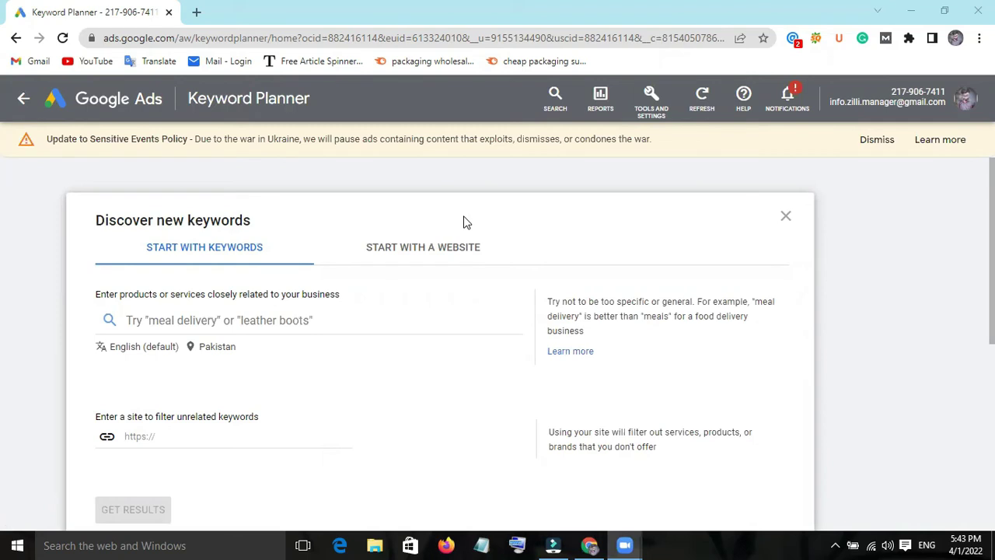
# Check the speaker volume from the taskbar.
pyautogui.click(887, 545)
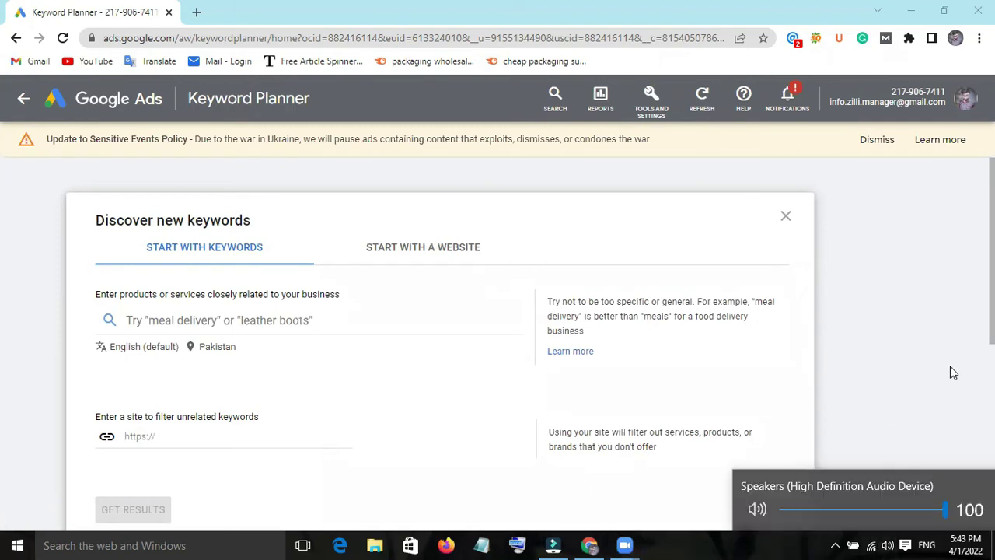